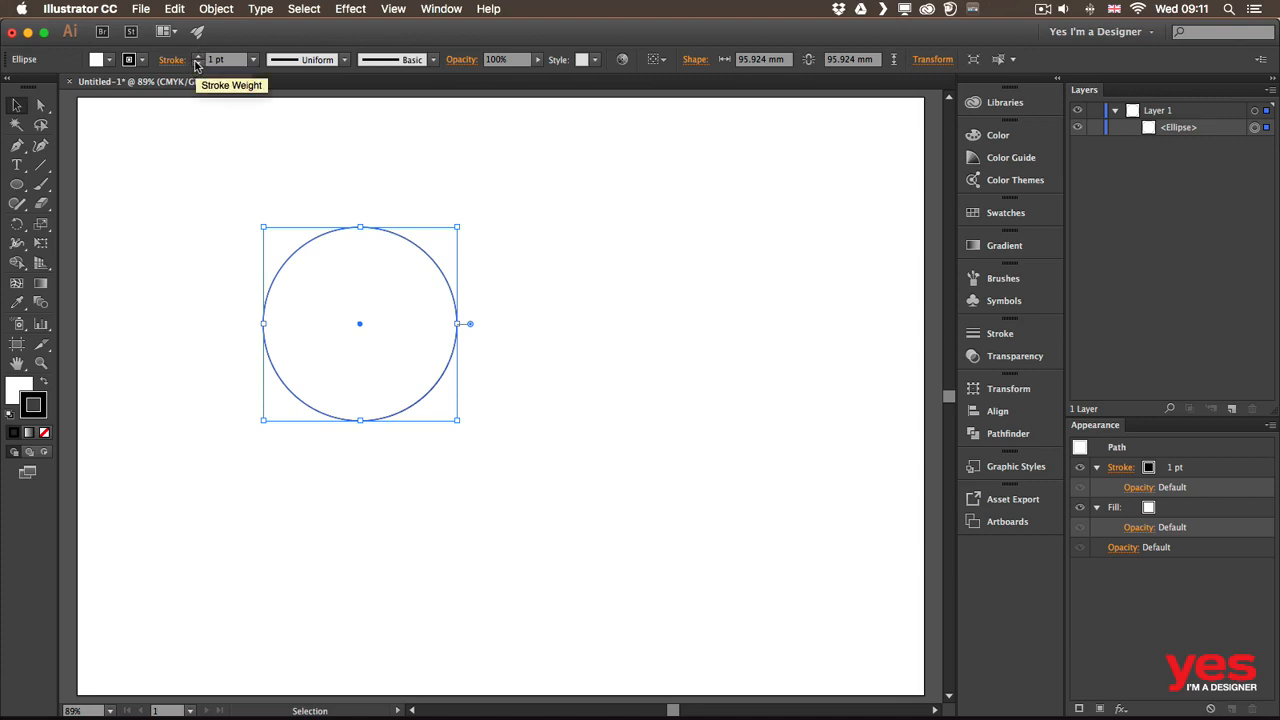
# Move the circle toward the artboard's upper-left corner and draw a square about 75 mm wide beside it.
pyautogui.moveTo(300, 249); pyautogui.dragTo(208, 186)
pyautogui.press('m')
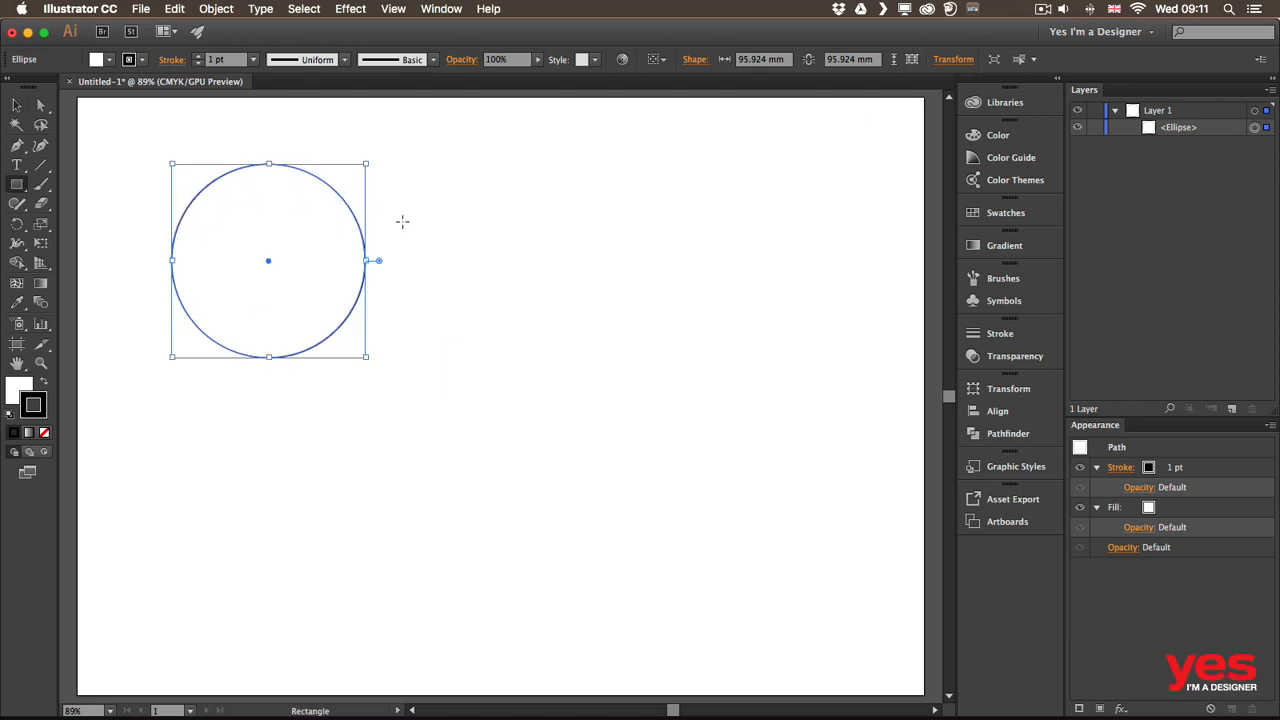
pyautogui.moveTo(414, 184); pyautogui.dragTo(568, 335)
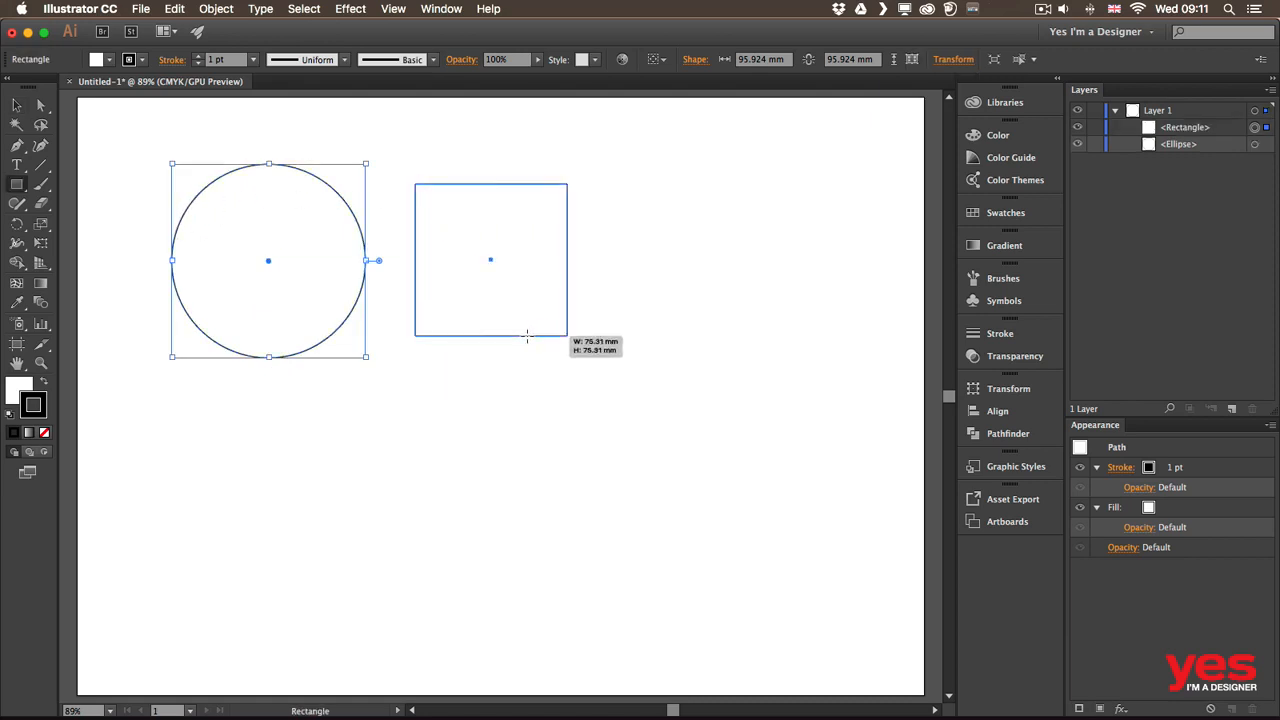
# Draw a horizontal line segment to the right of the square and deselect it.
pyautogui.press('\\')
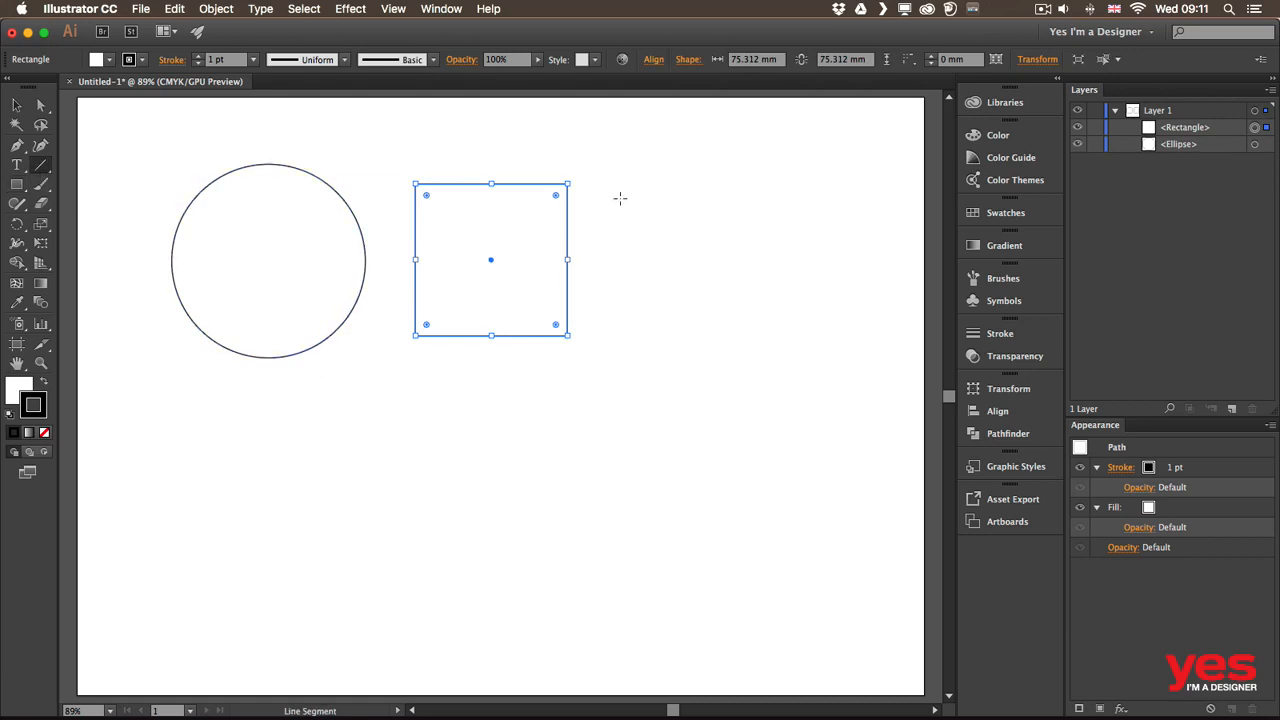
pyautogui.moveTo(619, 262); pyautogui.dragTo(818, 265)
pyautogui.press('v')
pyautogui.click(680, 246)
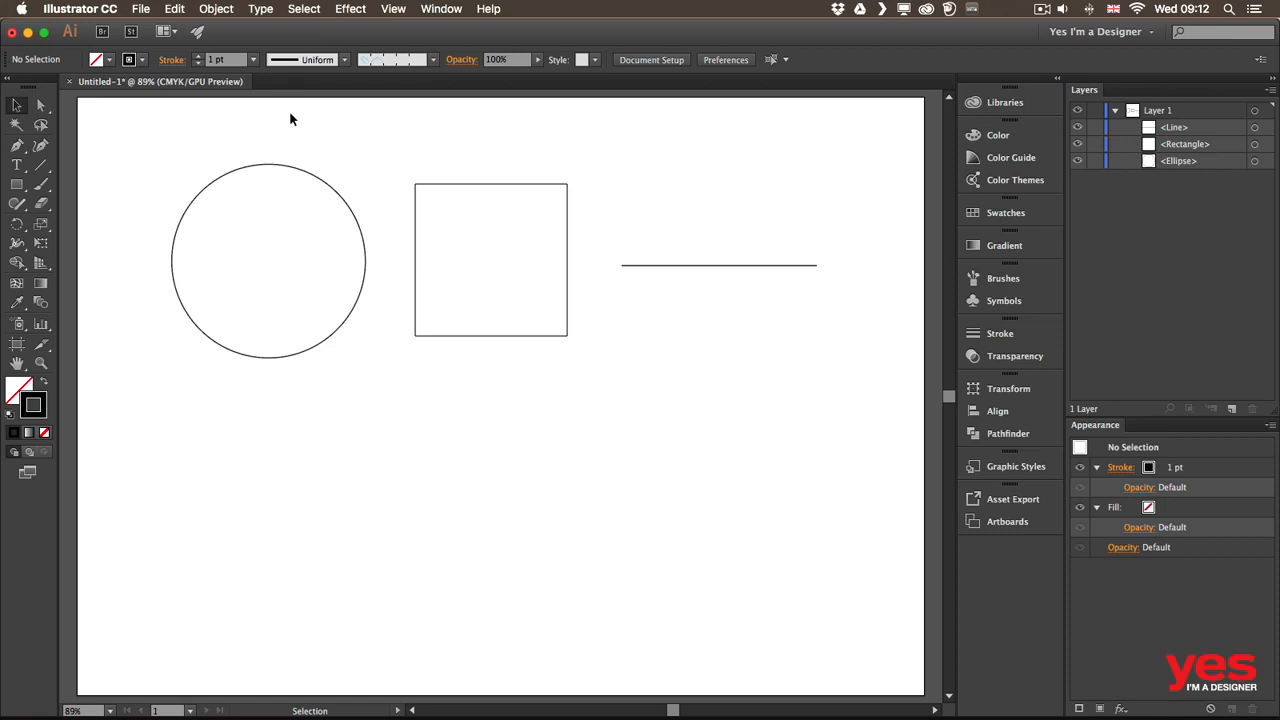
# Select the circle and set its stroke weight to 10 pt.
pyautogui.press('d')
pyautogui.moveTo(236, 136); pyautogui.dragTo(288, 216)
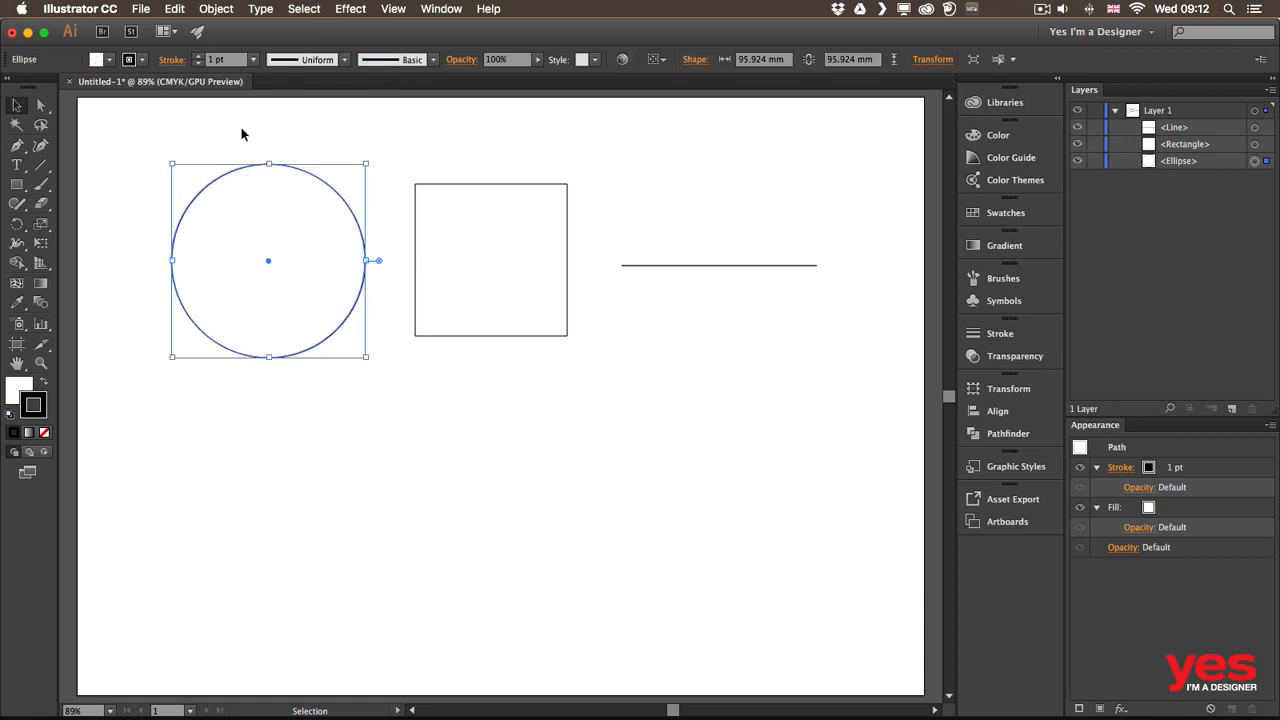
pyautogui.click(254, 60)
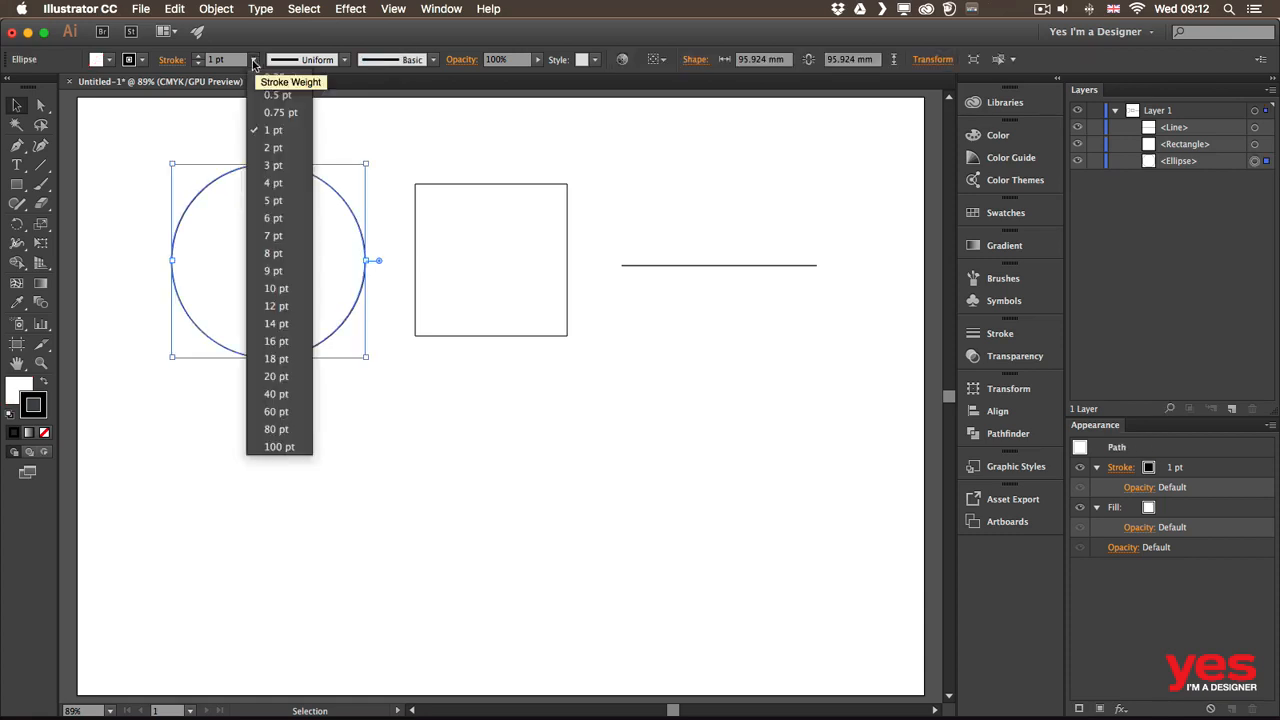
pyautogui.click(280, 289)
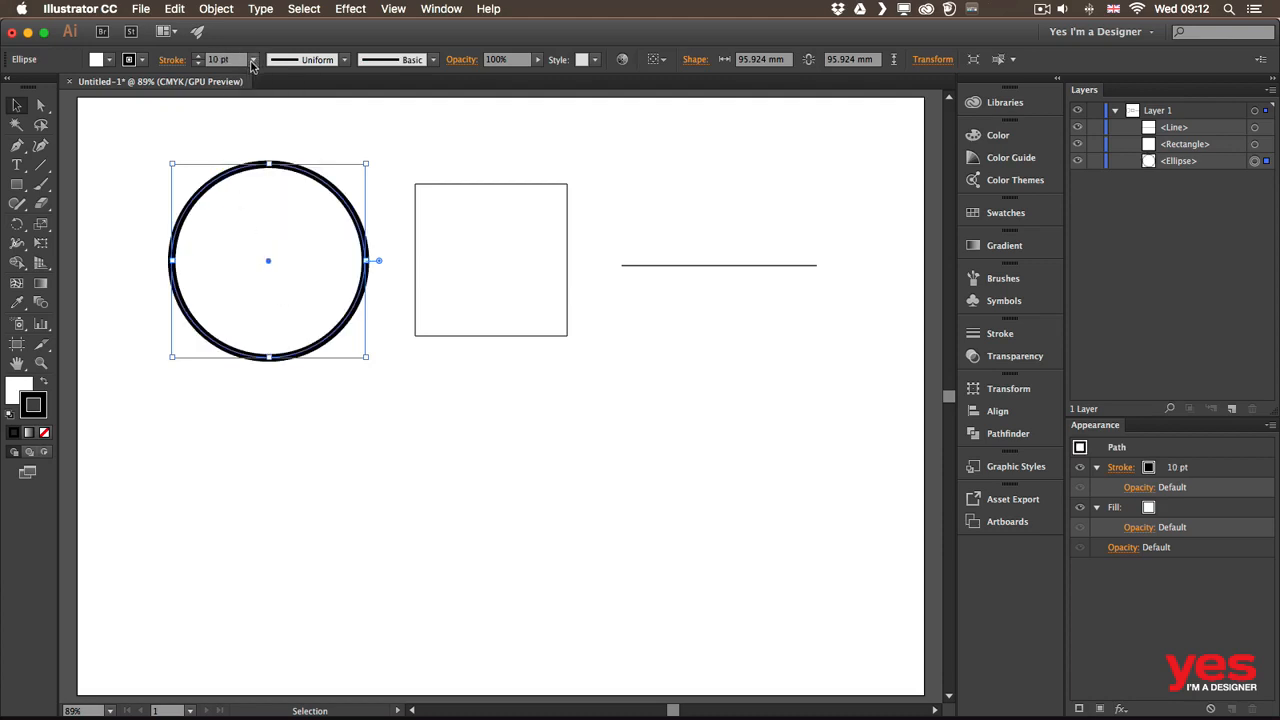
# Increase the circle's stroke weight to 20 pt in a 10 pt increment.
pyautogui.click(198, 56)
pyautogui.click(198, 64)
pyautogui.click(240, 59)
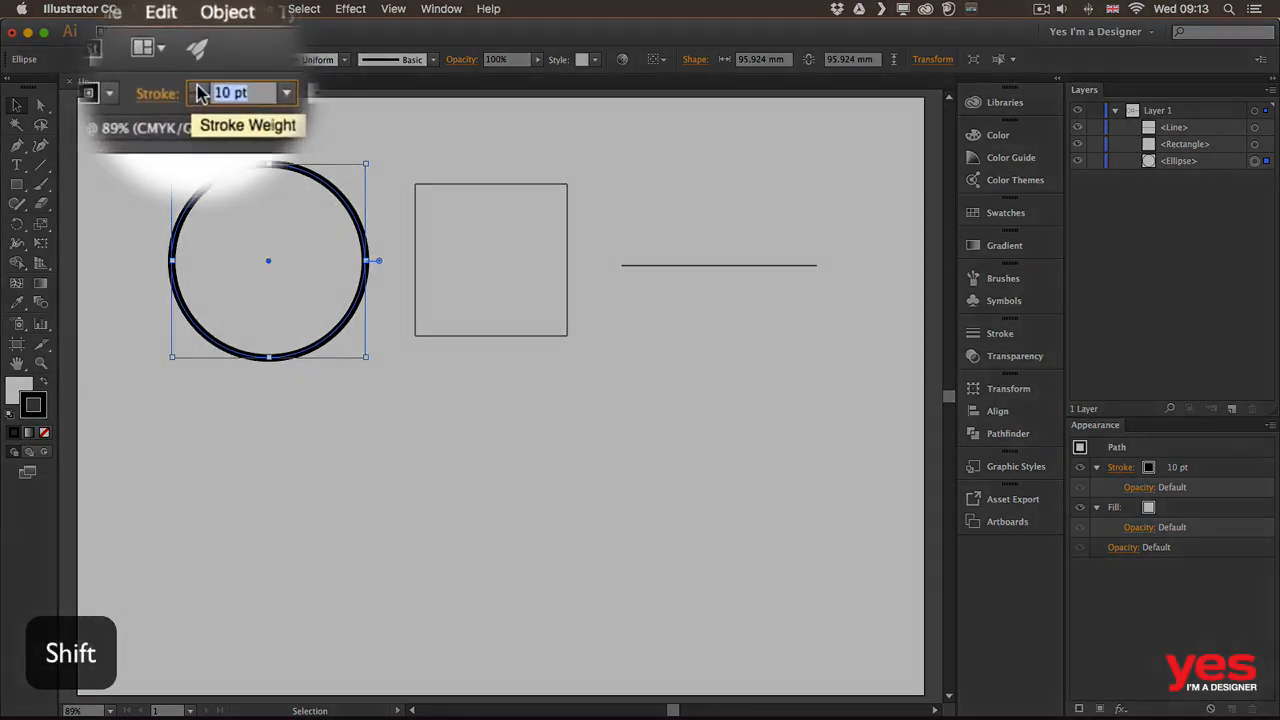
pyautogui.keyDown('shift'); pyautogui.click(196, 59); pyautogui.keyUp('shift')
pyautogui.keyDown('shift'); pyautogui.click(198, 112); pyautogui.keyUp('shift')
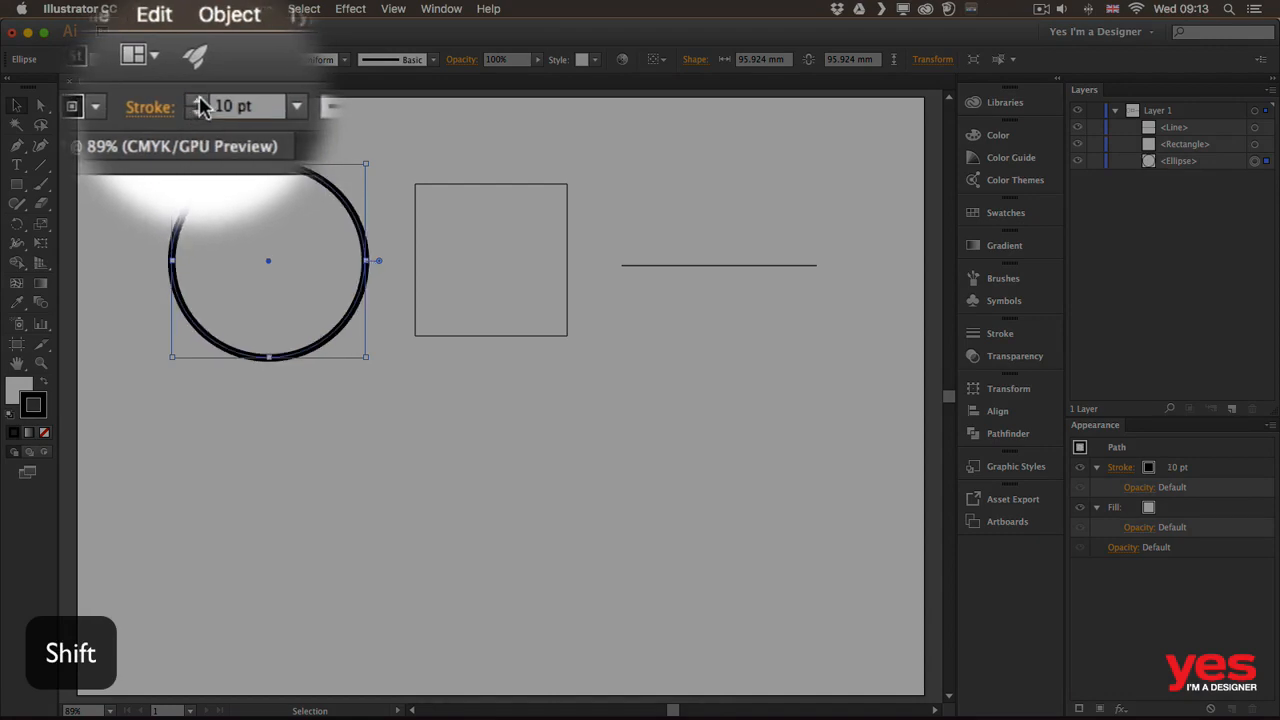
pyautogui.keyDown('shift'); pyautogui.click(199, 100); pyautogui.keyUp('shift')
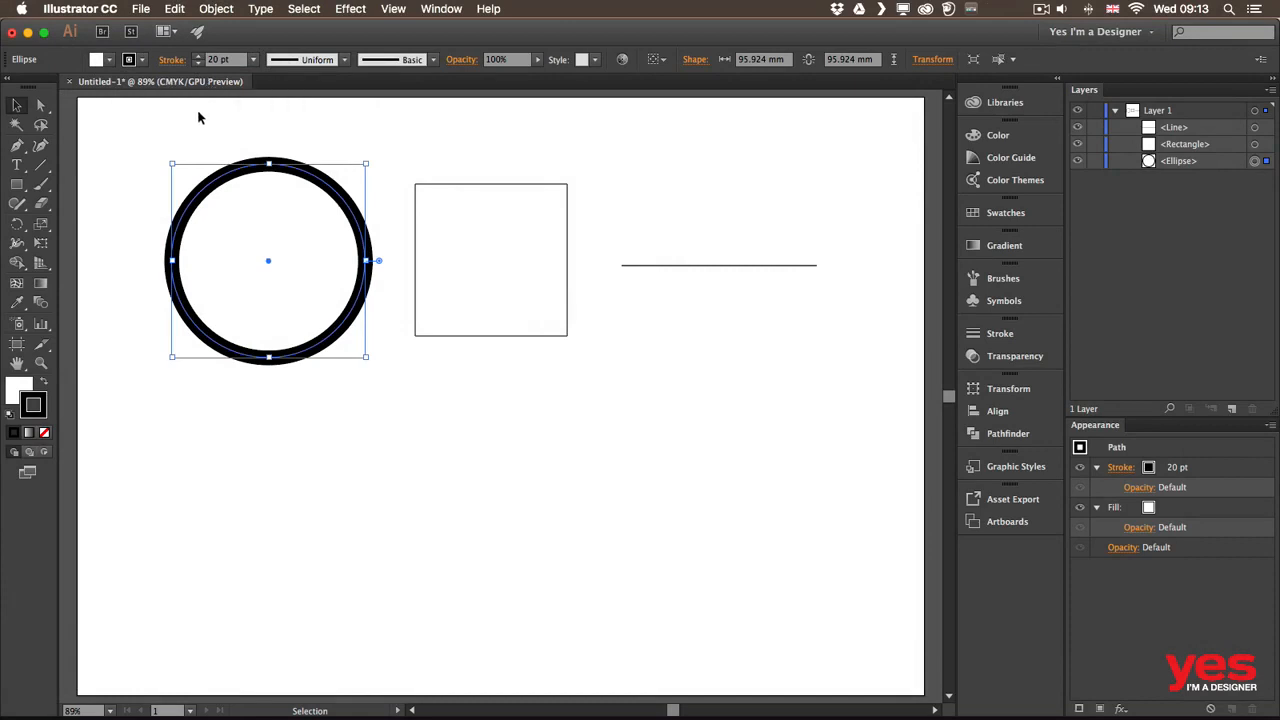
# Apply the cyan blue swatch to the circle's stroke.
pyautogui.click(143, 61)
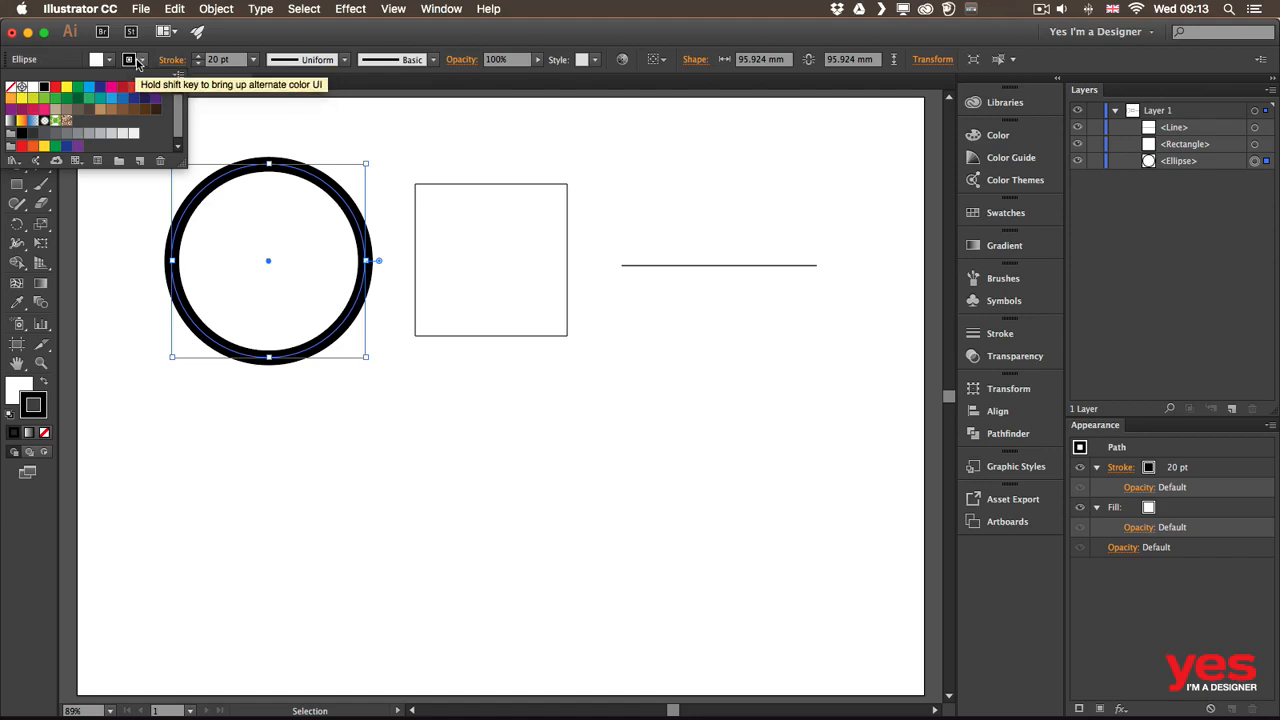
pyautogui.click(89, 88)
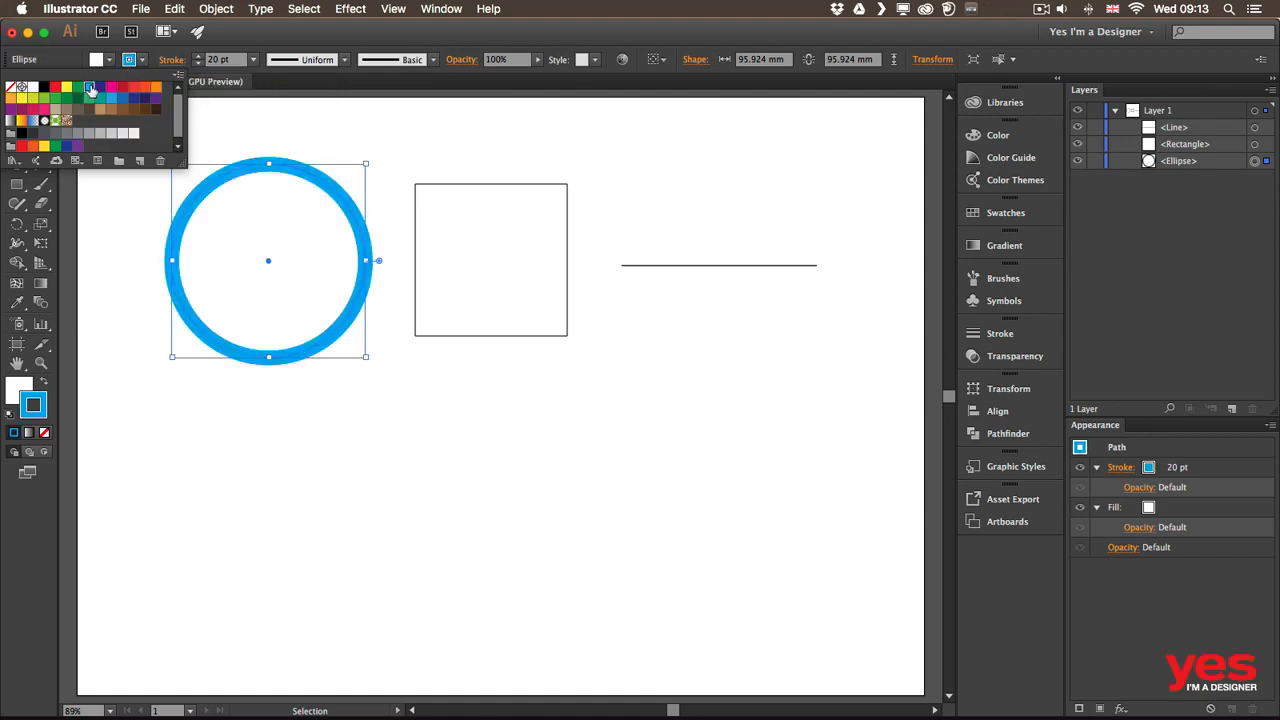
# Pick a light green from the CMYK color spectrum for the circle's stroke and invert it to purple.
pyautogui.keyDown('shift'); pyautogui.click(141, 64); pyautogui.keyUp('shift')
pyautogui.keyDown('shift'); pyautogui.click(141, 64); pyautogui.keyUp('shift')
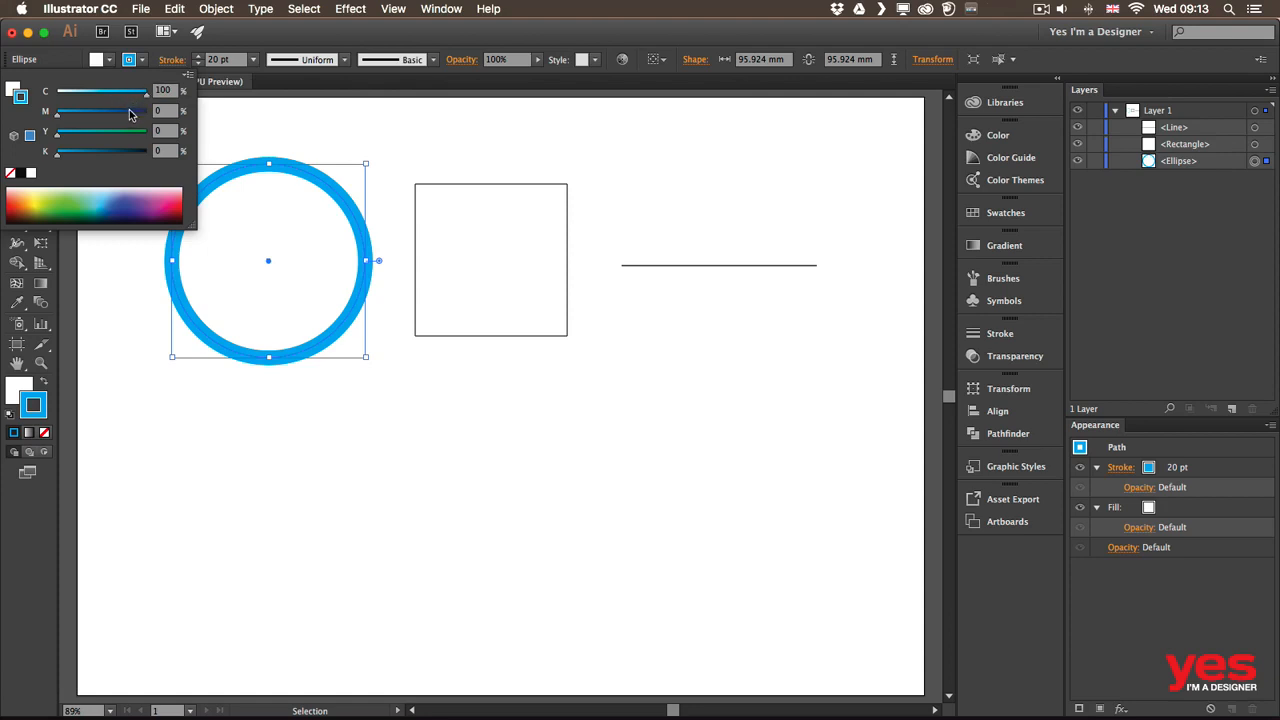
pyautogui.click(77, 194)
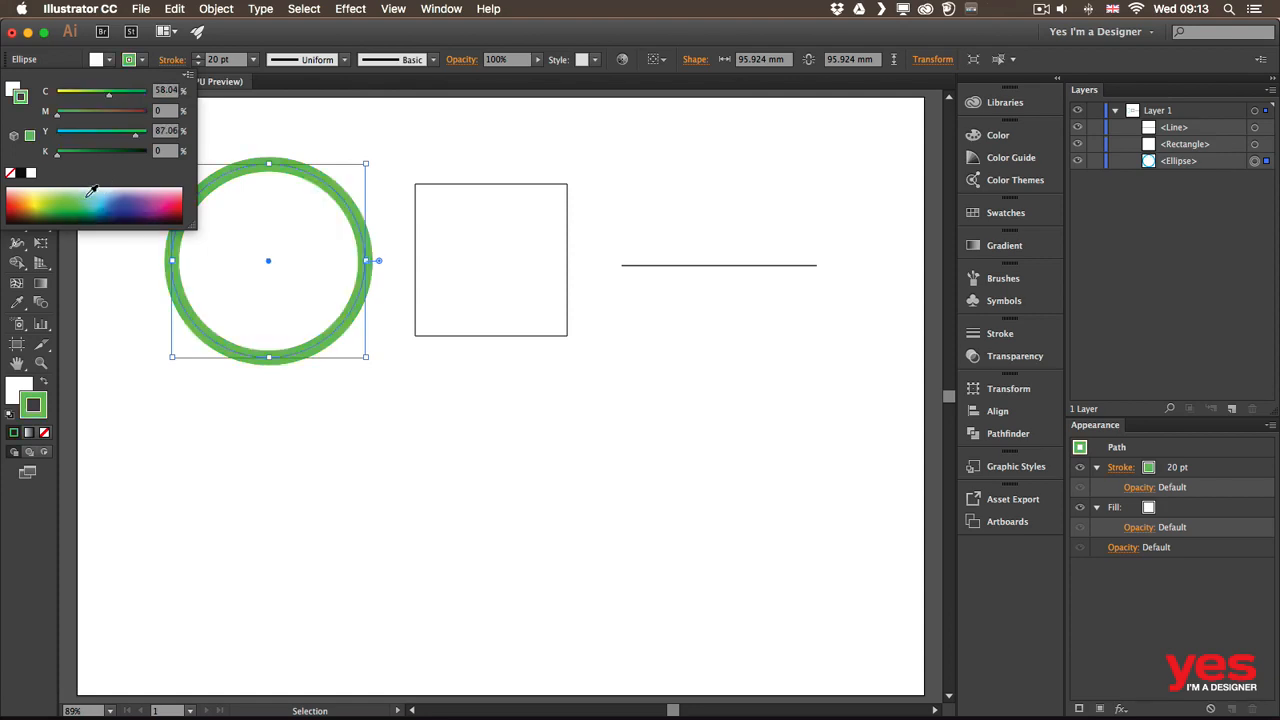
pyautogui.click(137, 192)
pyautogui.click(60, 192)
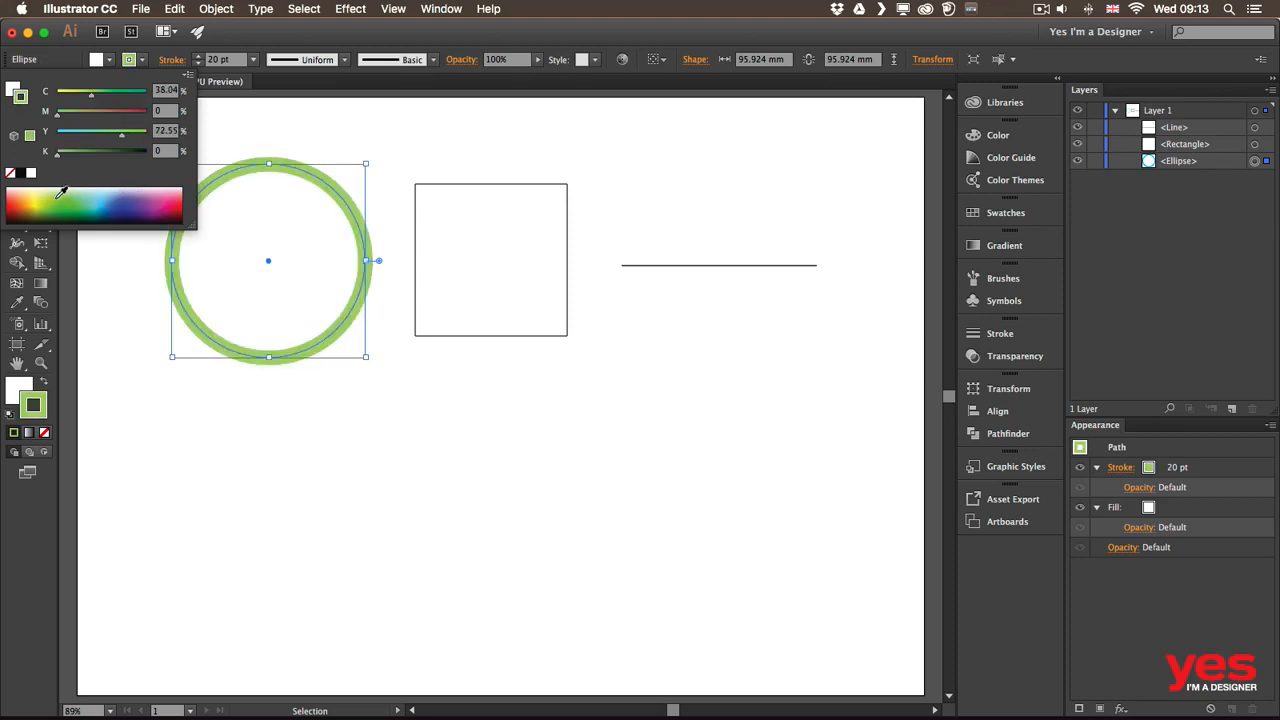
pyautogui.click(187, 77)
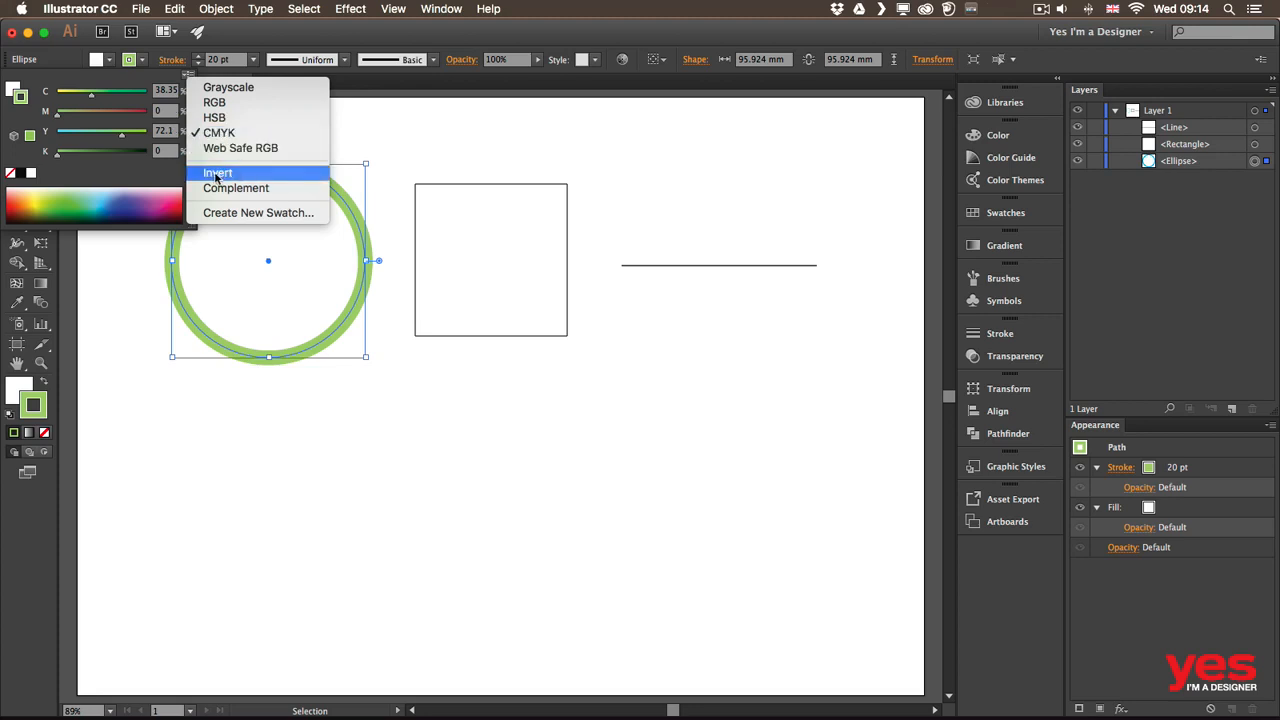
pyautogui.click(222, 175)
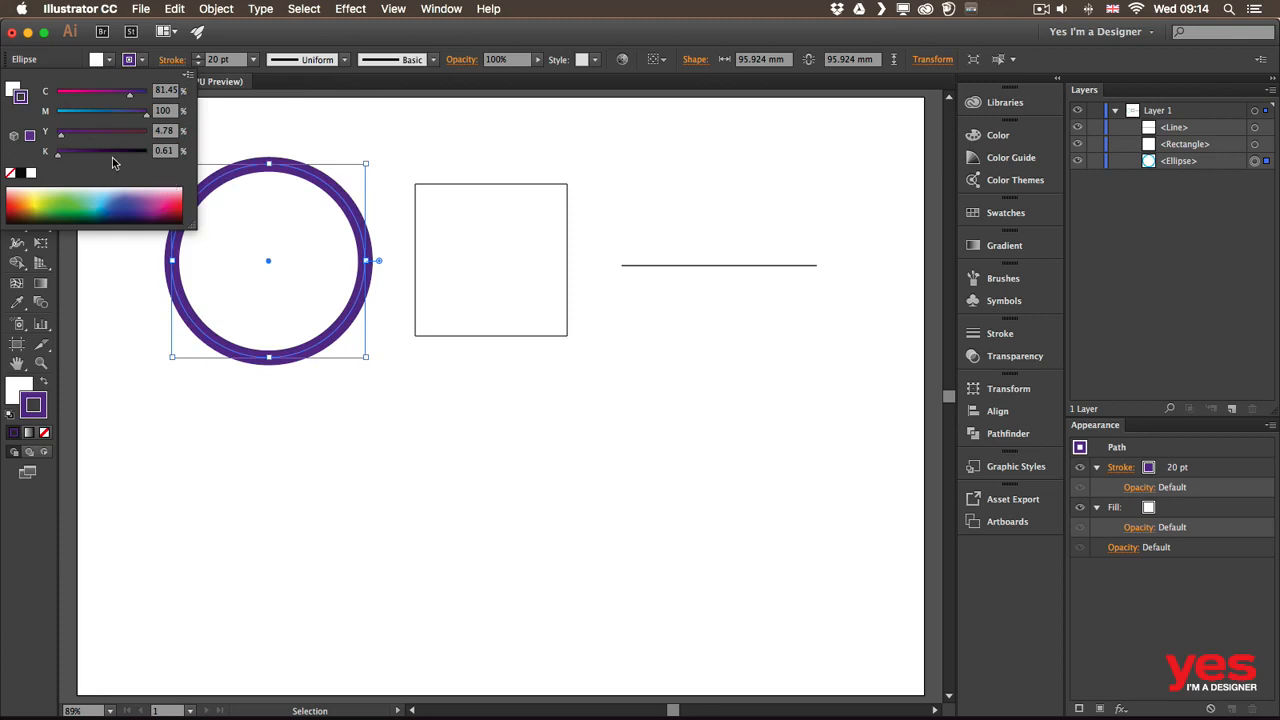
# Fill the circle with a yellow-green picked from the CMYK color spectrum.
pyautogui.click(109, 62)
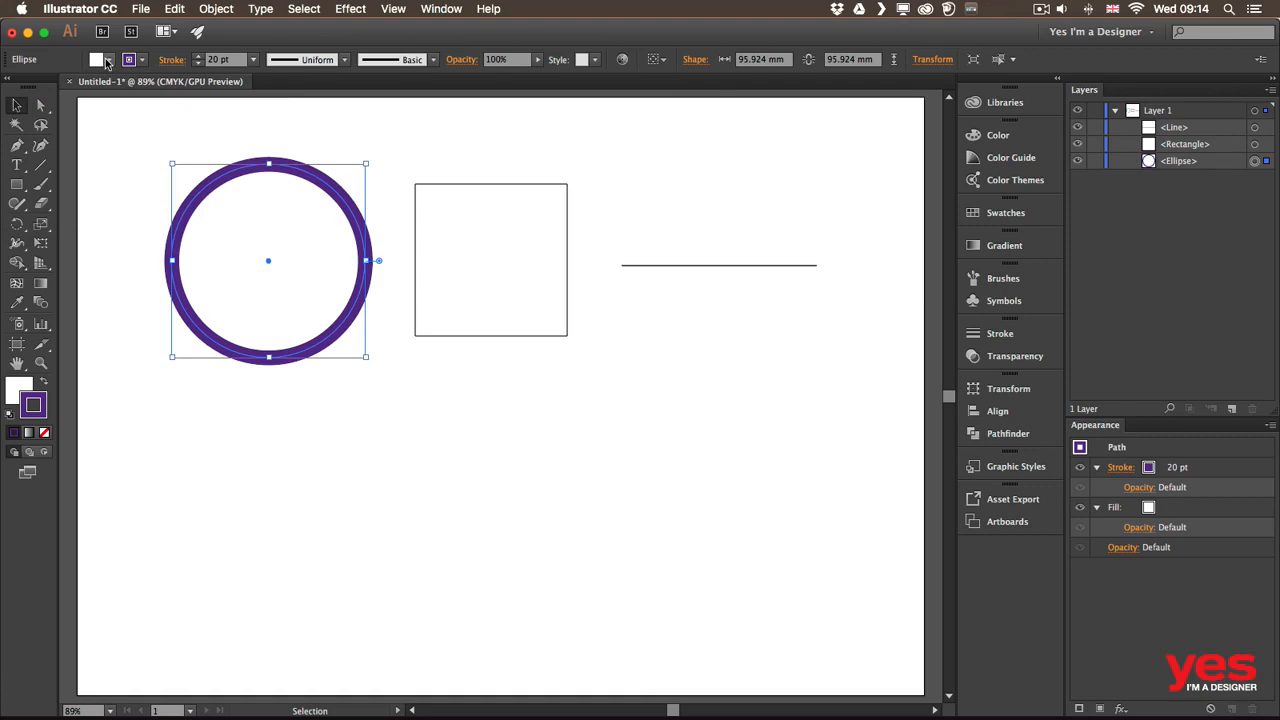
pyautogui.click(109, 62)
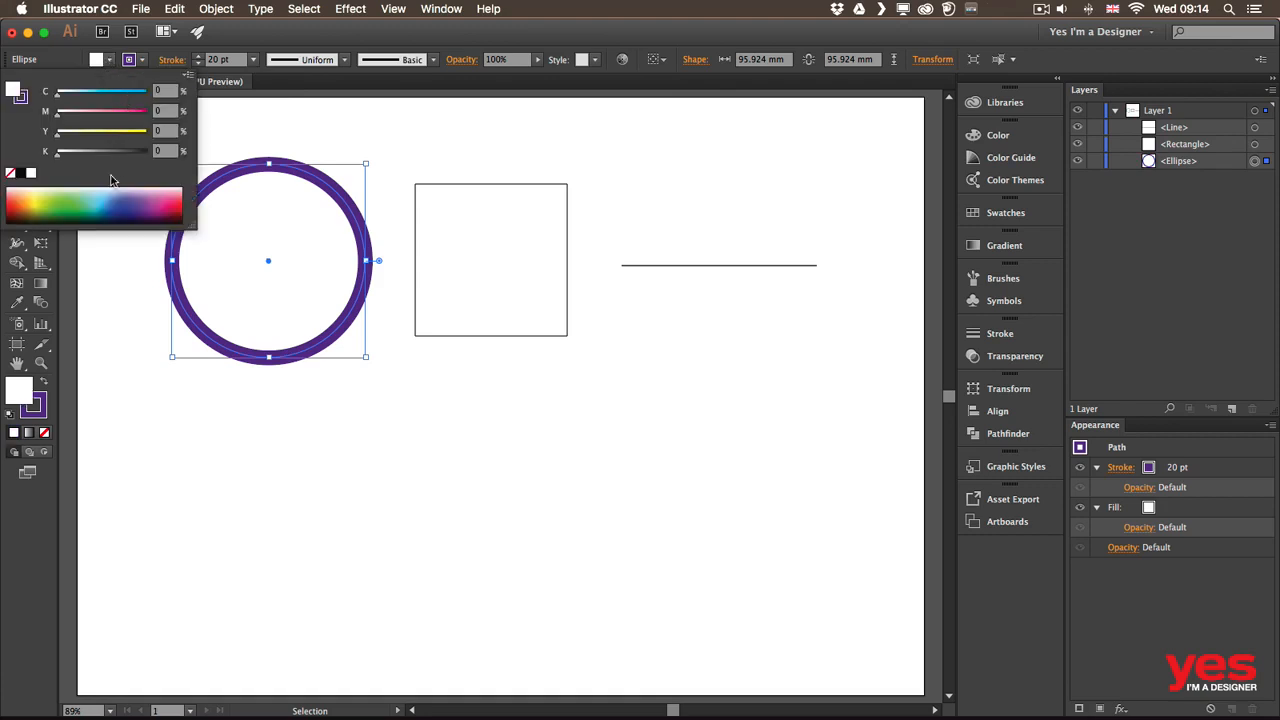
pyautogui.click(33, 205)
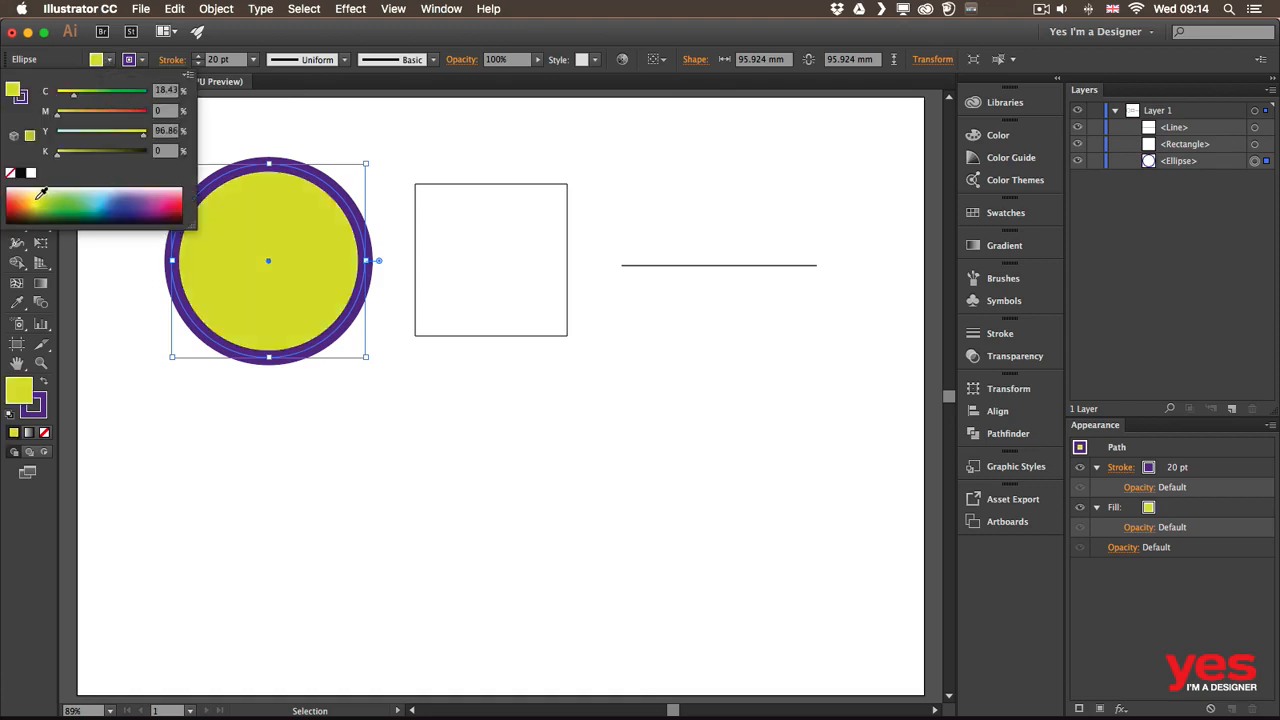
pyautogui.click(111, 62)
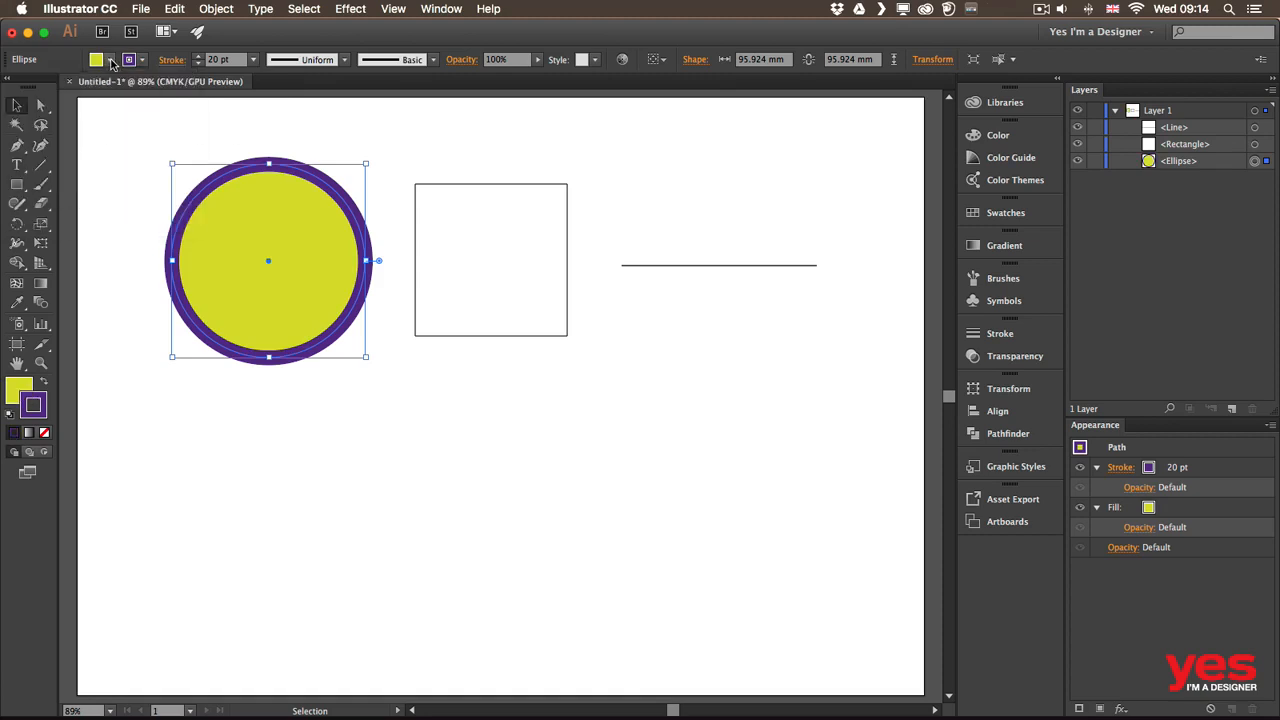
pyautogui.click(111, 62)
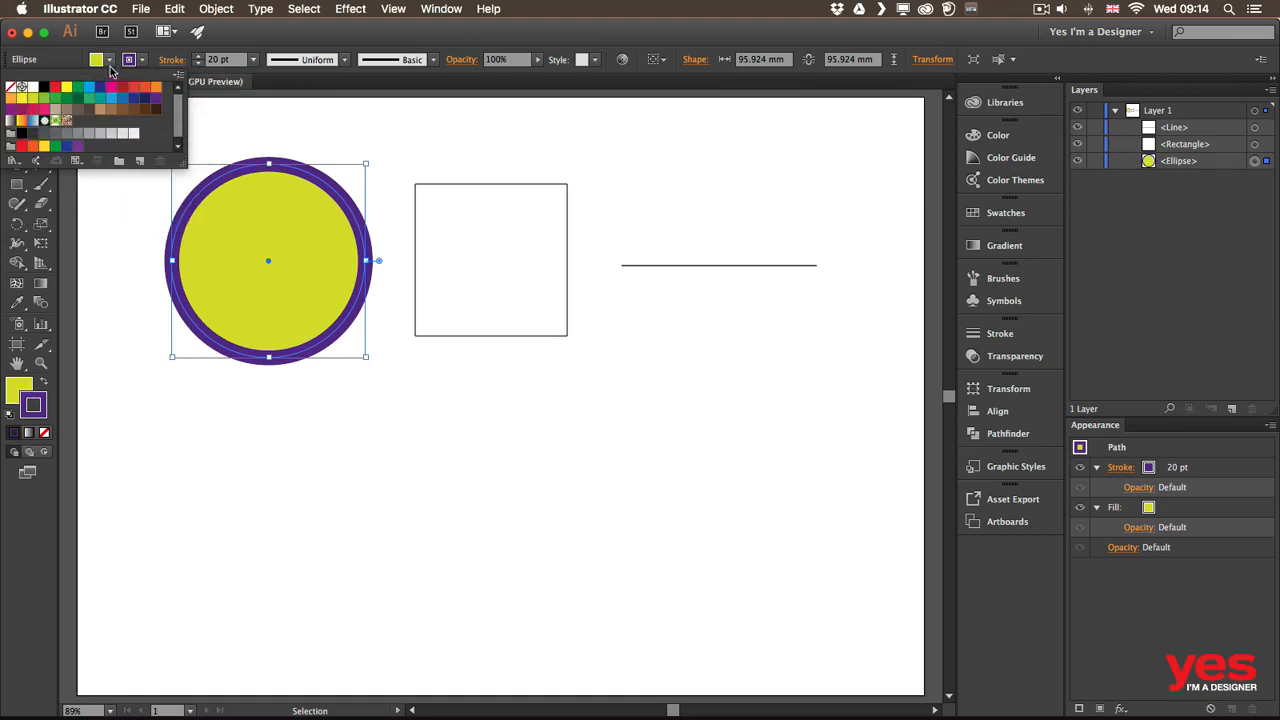
pyautogui.click(110, 62)
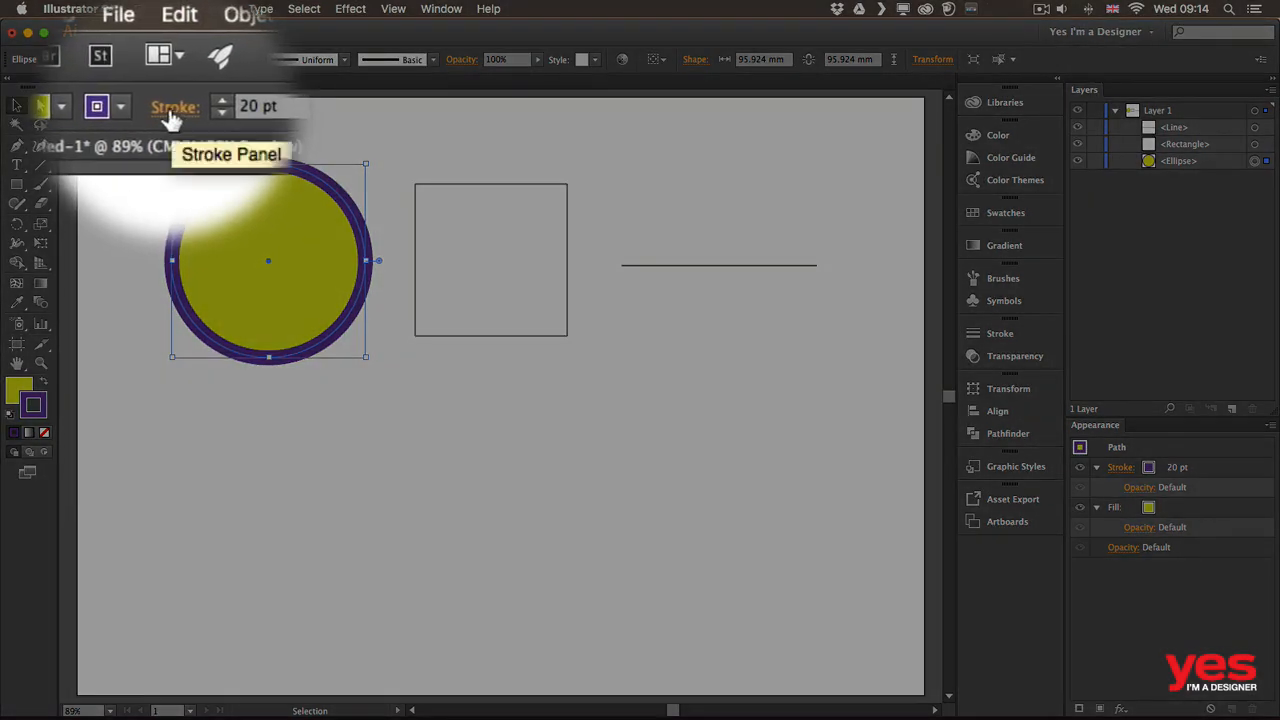
# Open the docked Stroke panel and expand it to show its full options.
pyautogui.click(172, 112)
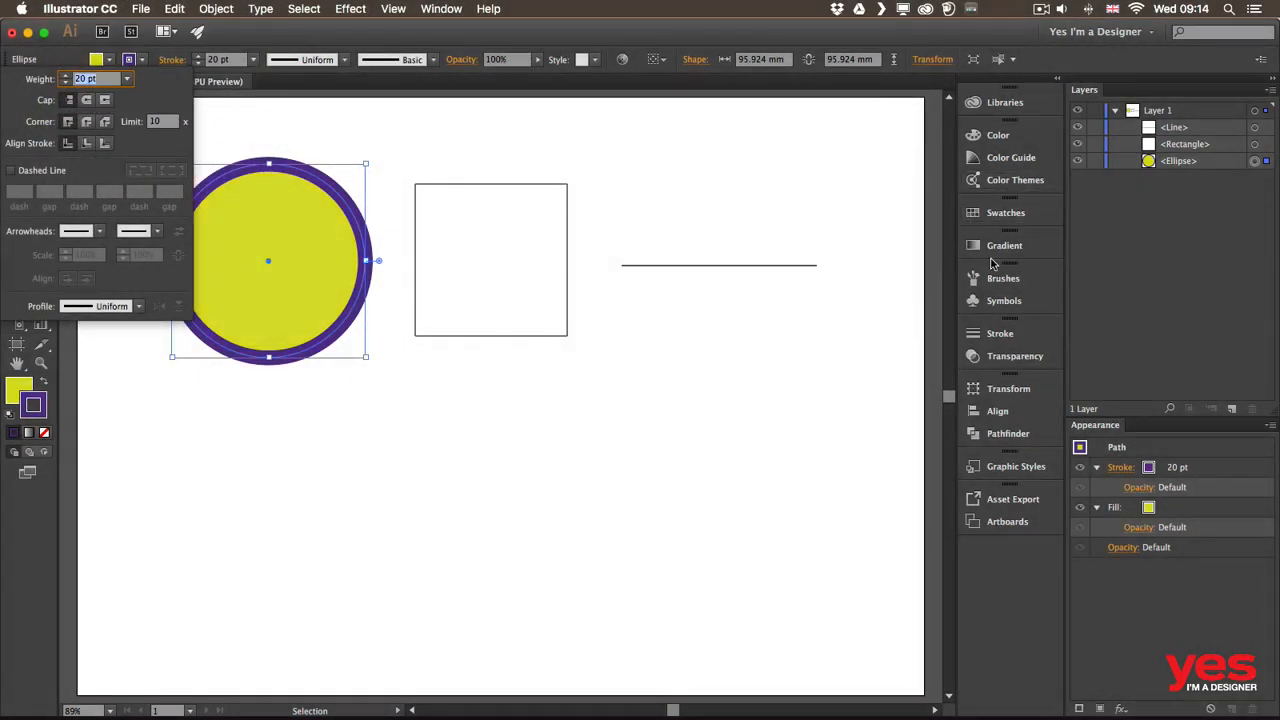
pyautogui.click(998, 333)
pyautogui.click(997, 334)
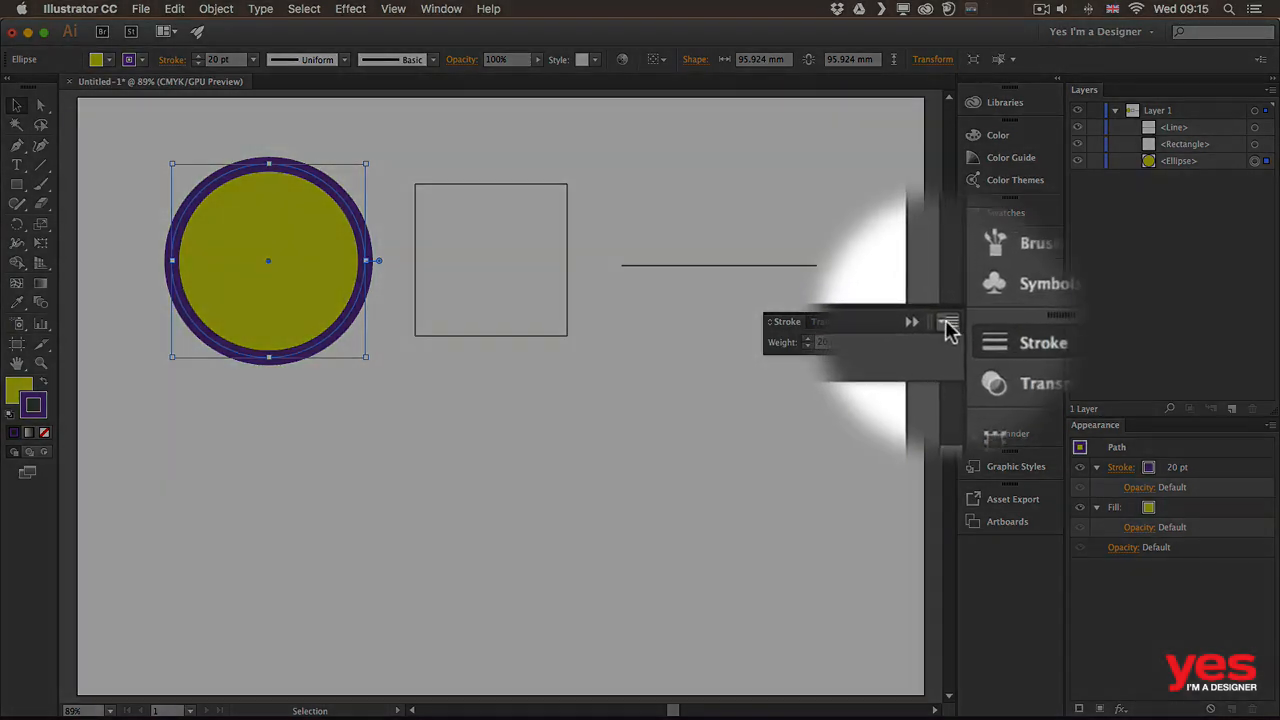
pyautogui.click(945, 322)
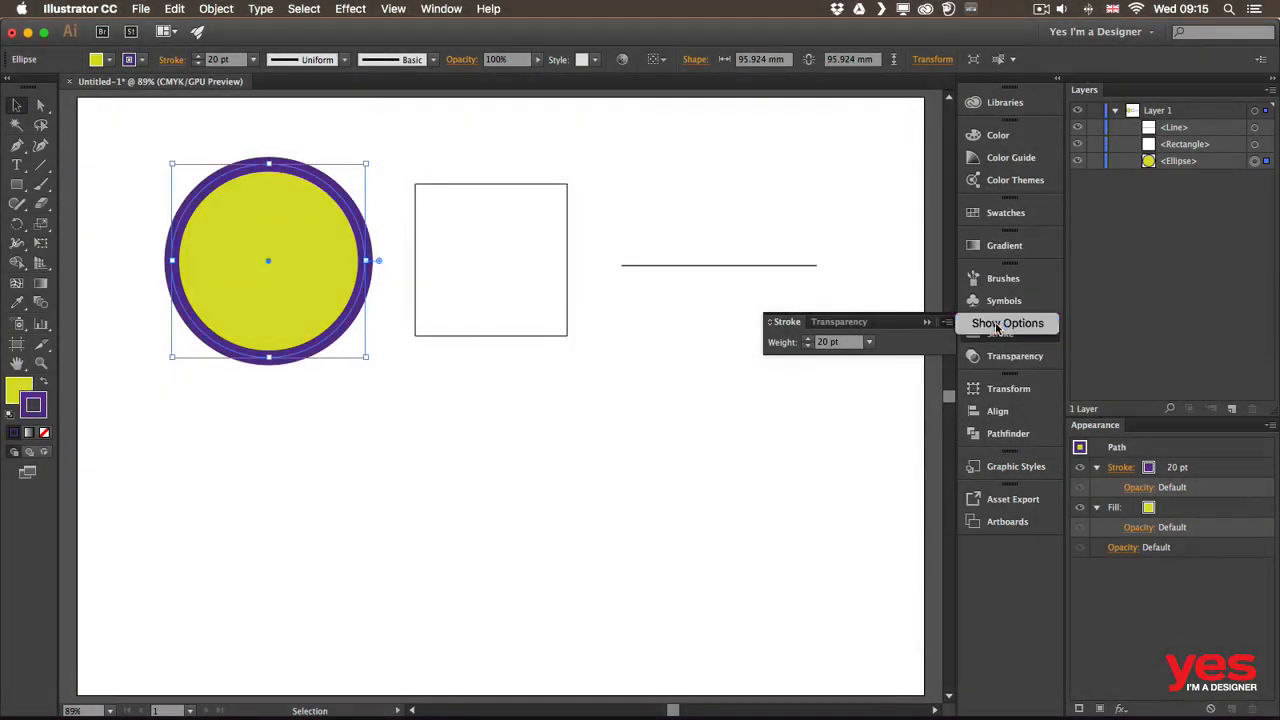
pyautogui.click(860, 331)
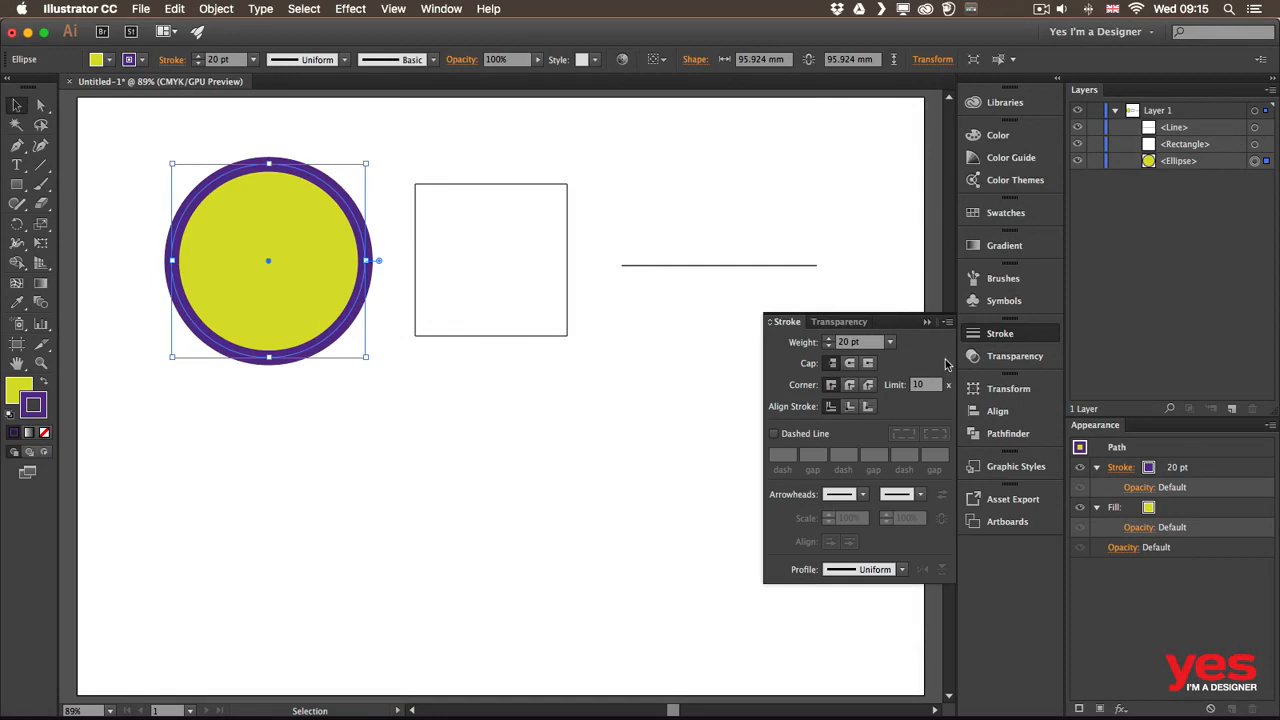
# Try aligning the circle's stroke to the inside and the outside, and set it back to center.
pyautogui.click(172, 62)
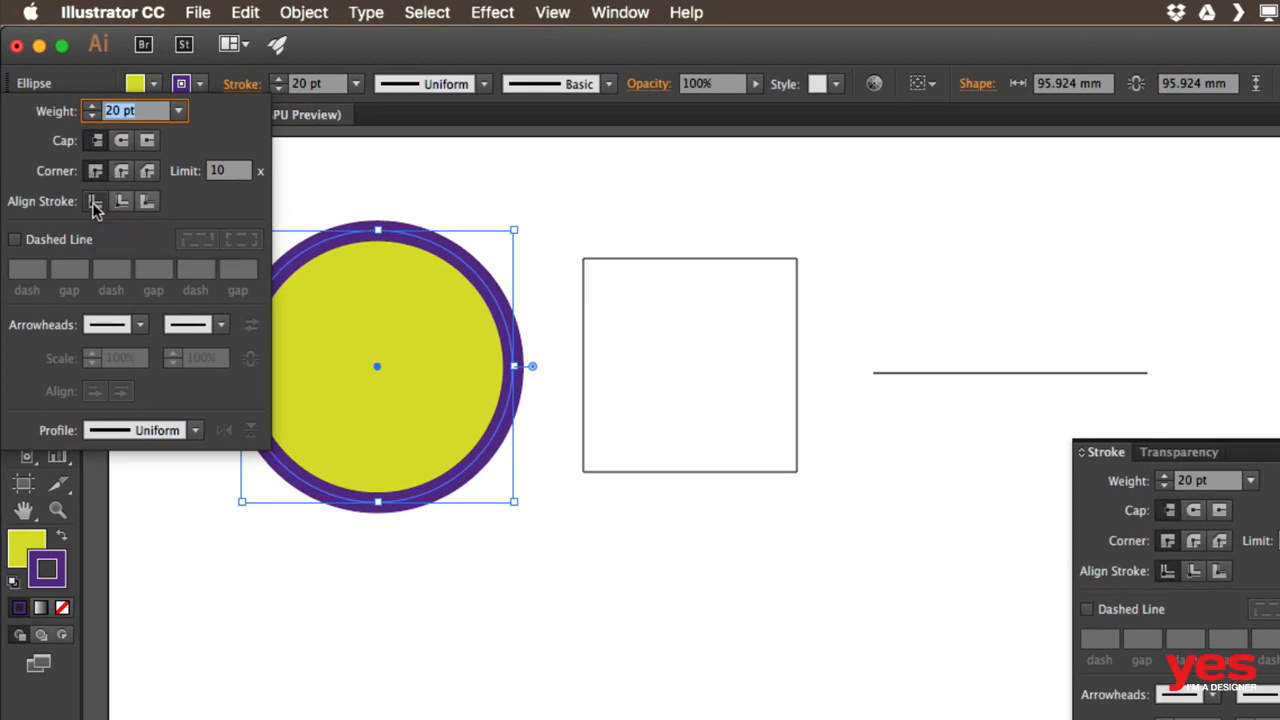
pyautogui.click(120, 202)
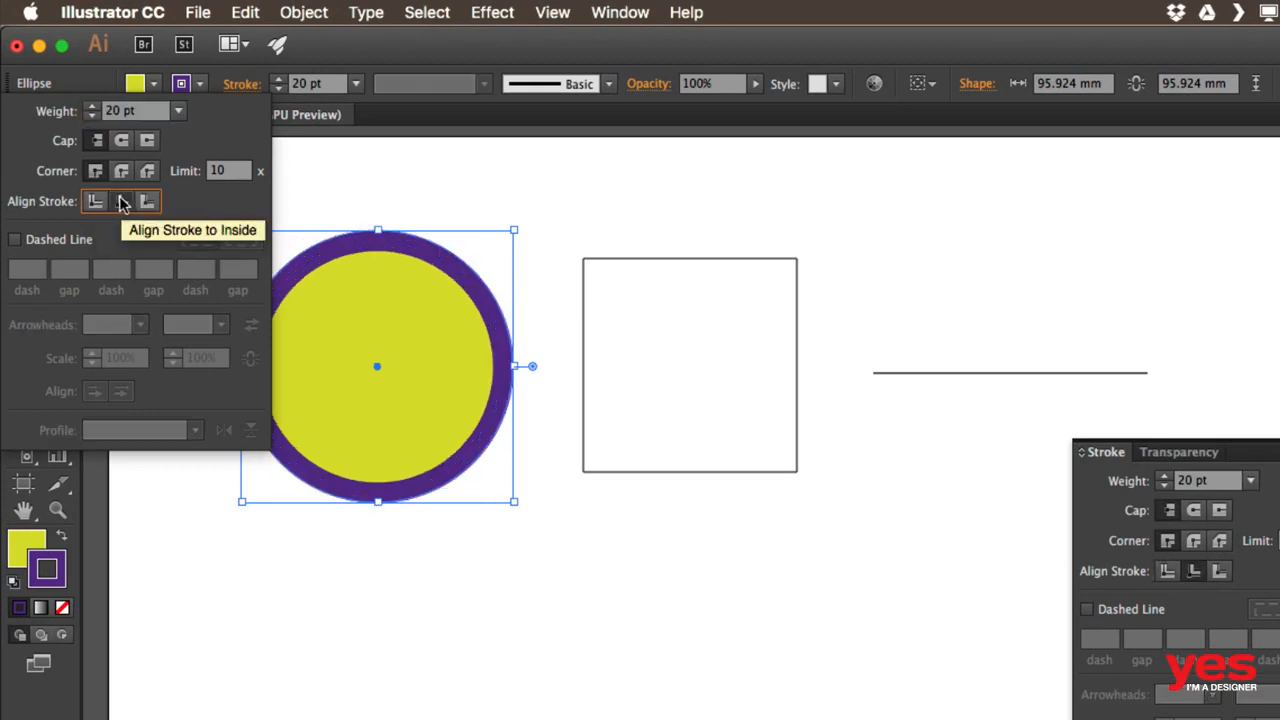
pyautogui.click(147, 202)
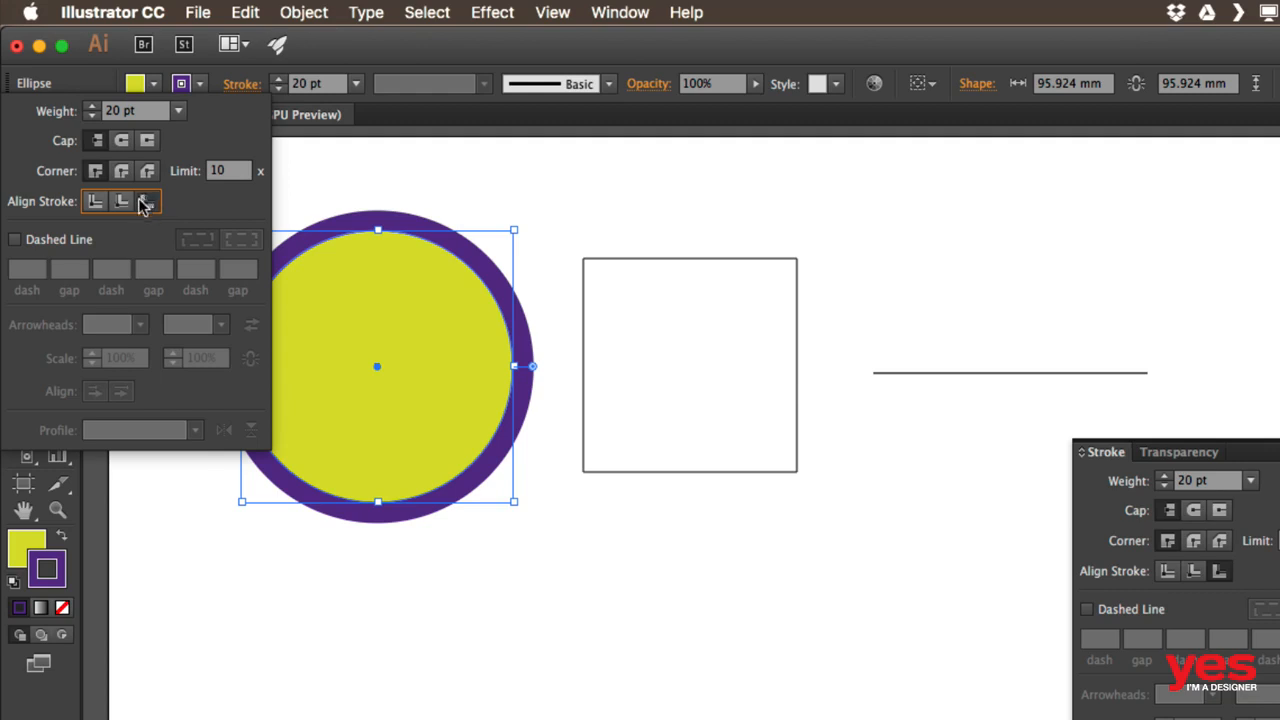
pyautogui.click(95, 202)
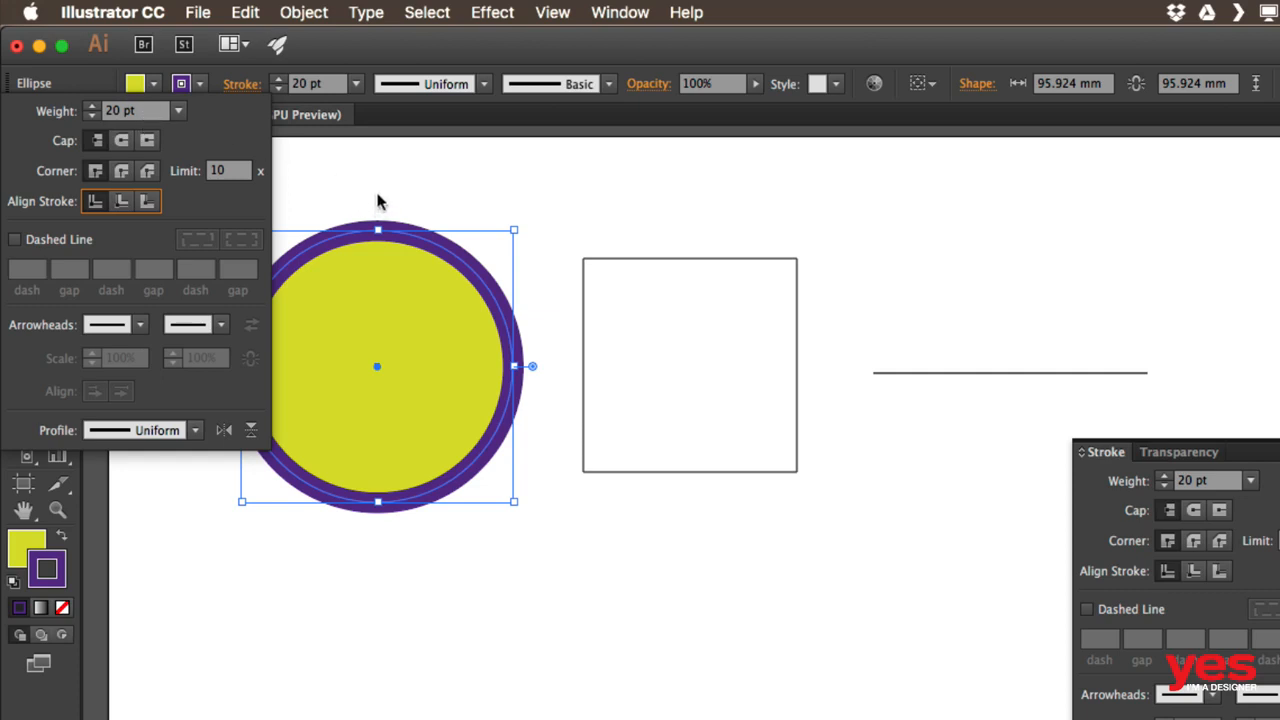
# Turn the circle's stroke into a dashed line with 12 pt dashes and close the stroke options.
pyautogui.click(79, 240)
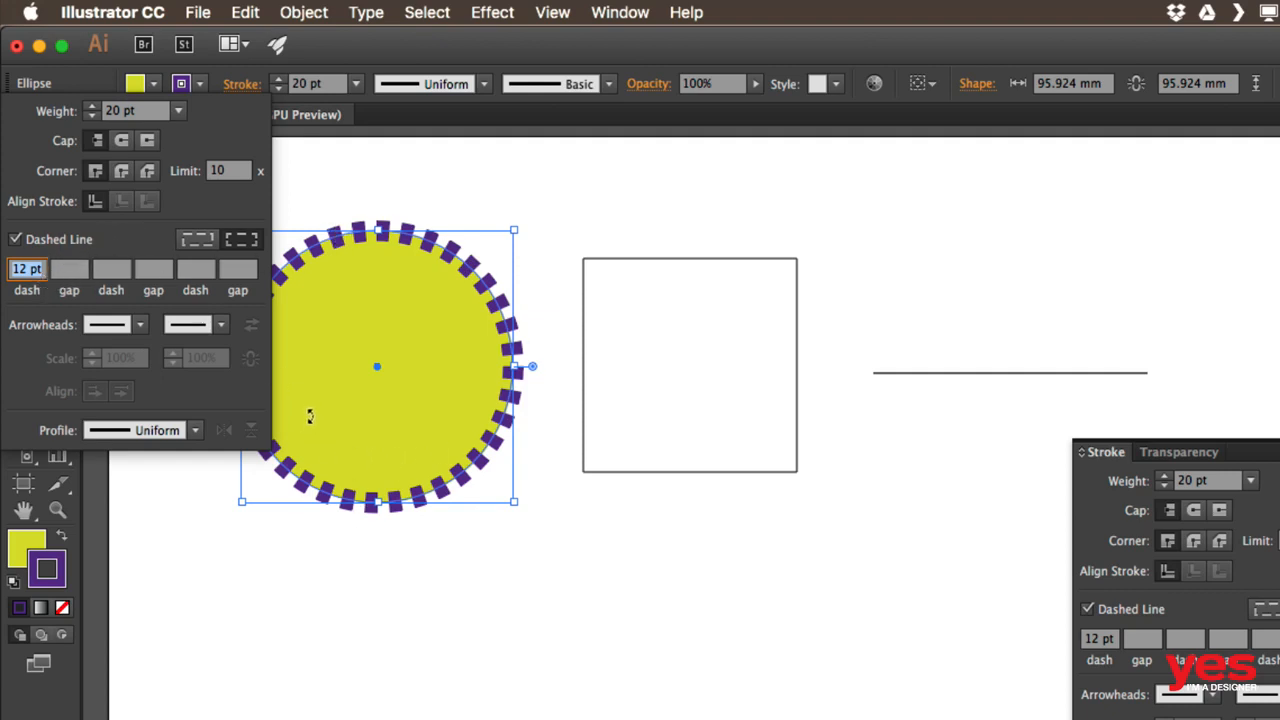
pyautogui.click(327, 208)
pyautogui.click(1262, 438)
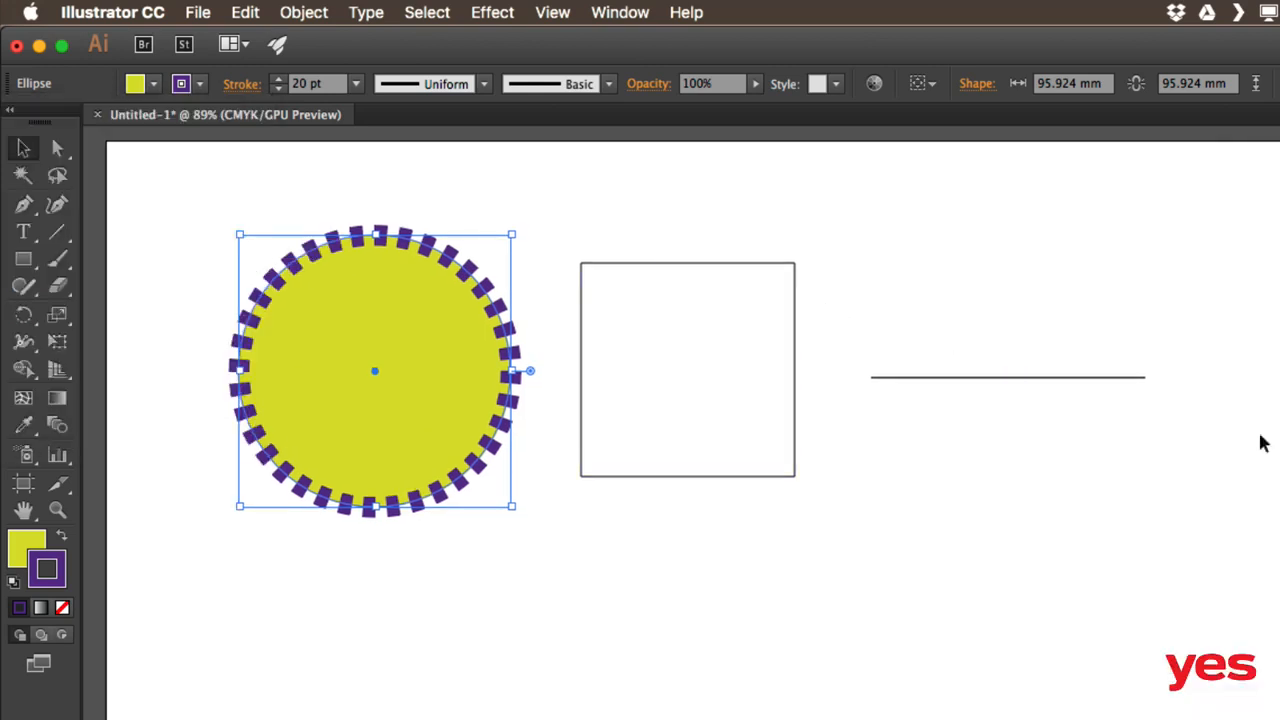
# Lengthen the dashes of the circle's stroke to 30 pt.
pyautogui.moveTo(460, 213); pyautogui.dragTo(623, 208)
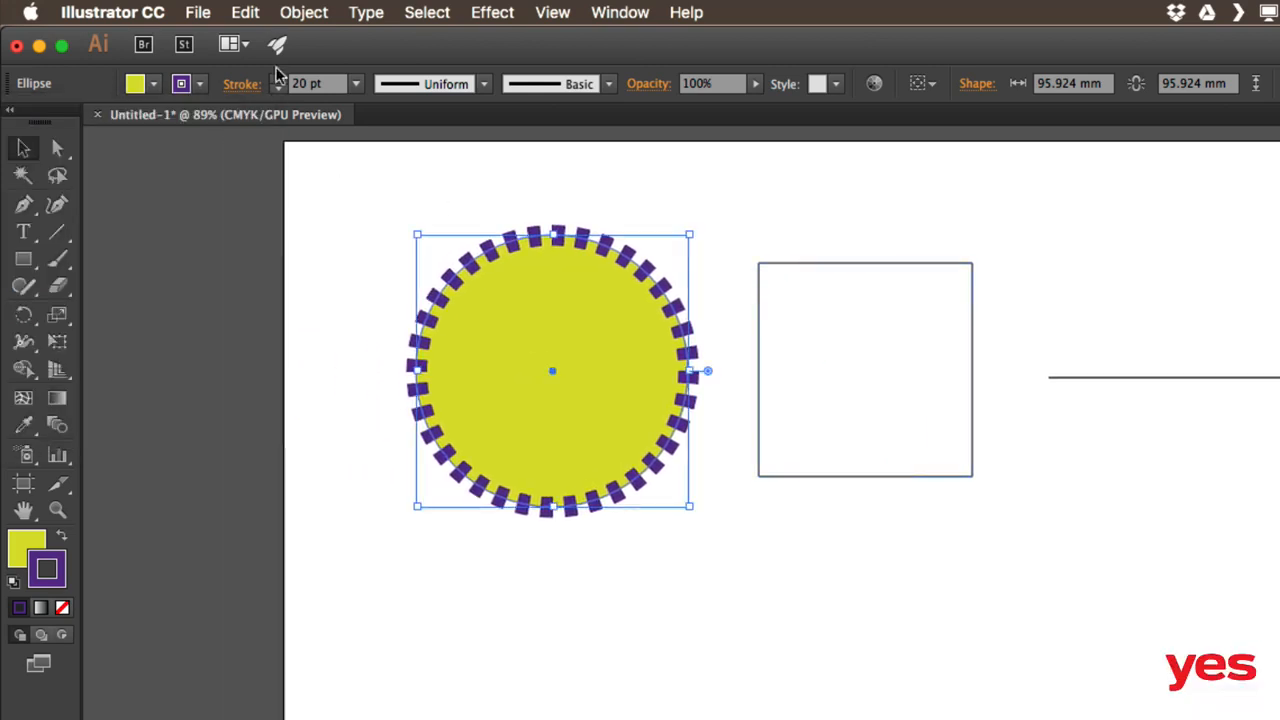
pyautogui.click(240, 87)
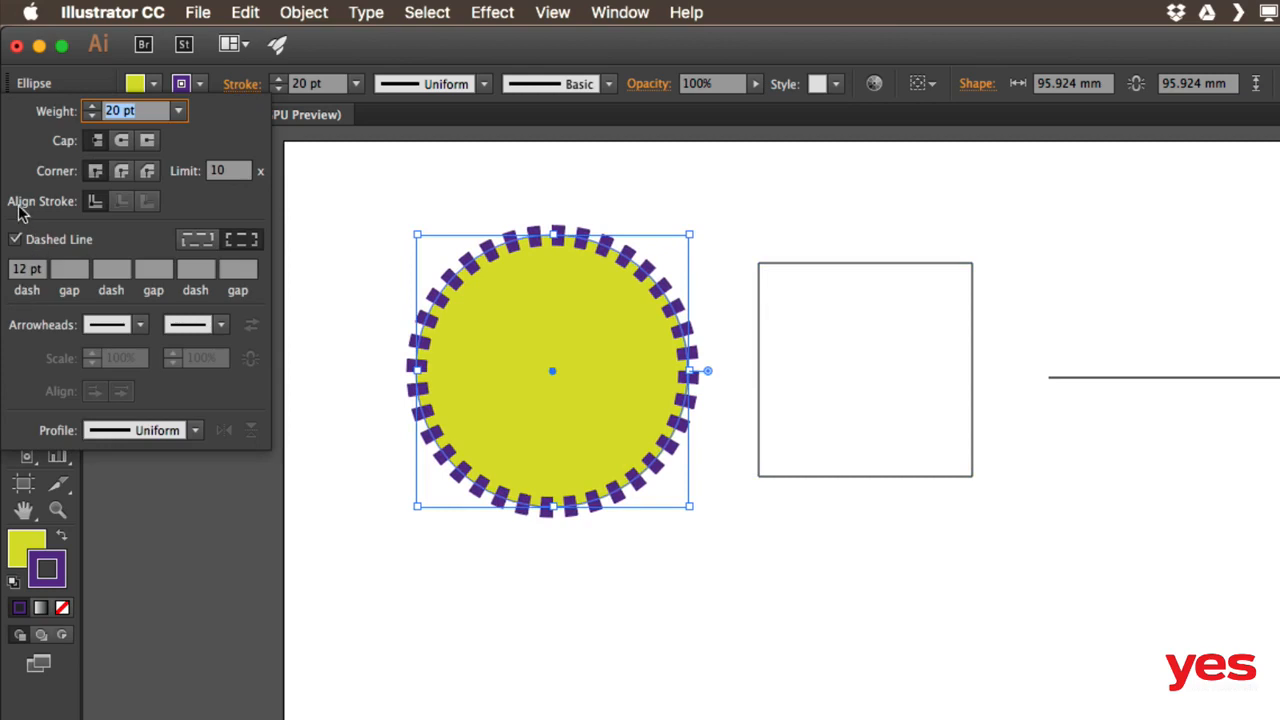
pyautogui.click(27, 270)
pyautogui.press('Up')
pyautogui.press('Up')
pyautogui.press('Up')
pyautogui.press('Up')
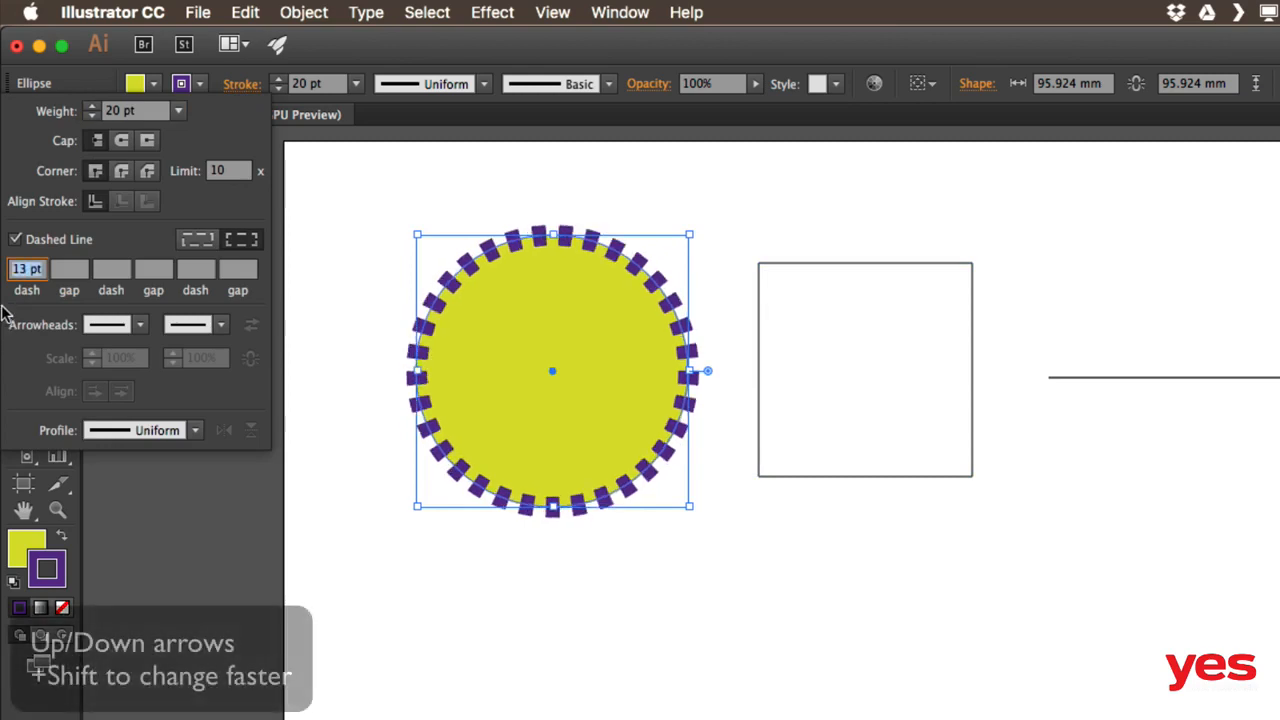
pyautogui.press('Up')
pyautogui.press('Up')
pyautogui.press('Up')
pyautogui.press('Up')
pyautogui.press('Up')
pyautogui.press('Up')
pyautogui.press('Up')
pyautogui.press('Up')
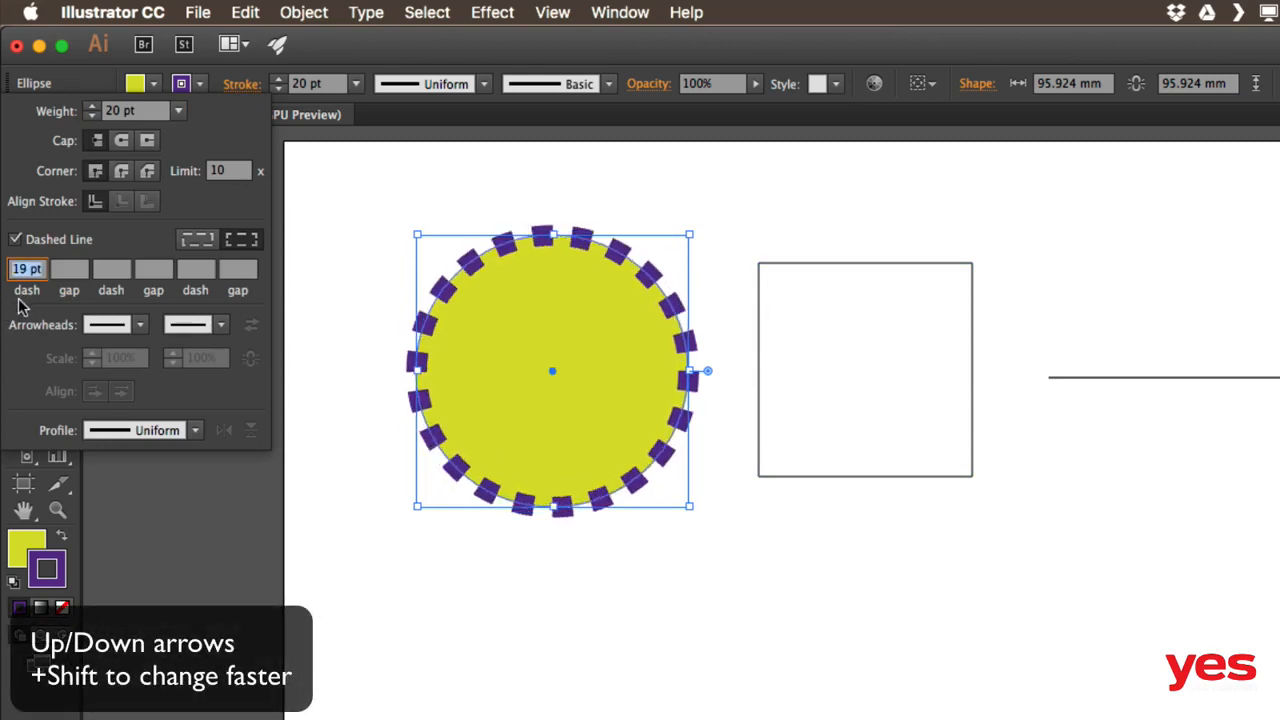
pyautogui.press('Up')
pyautogui.press('Up')
pyautogui.press('Up')
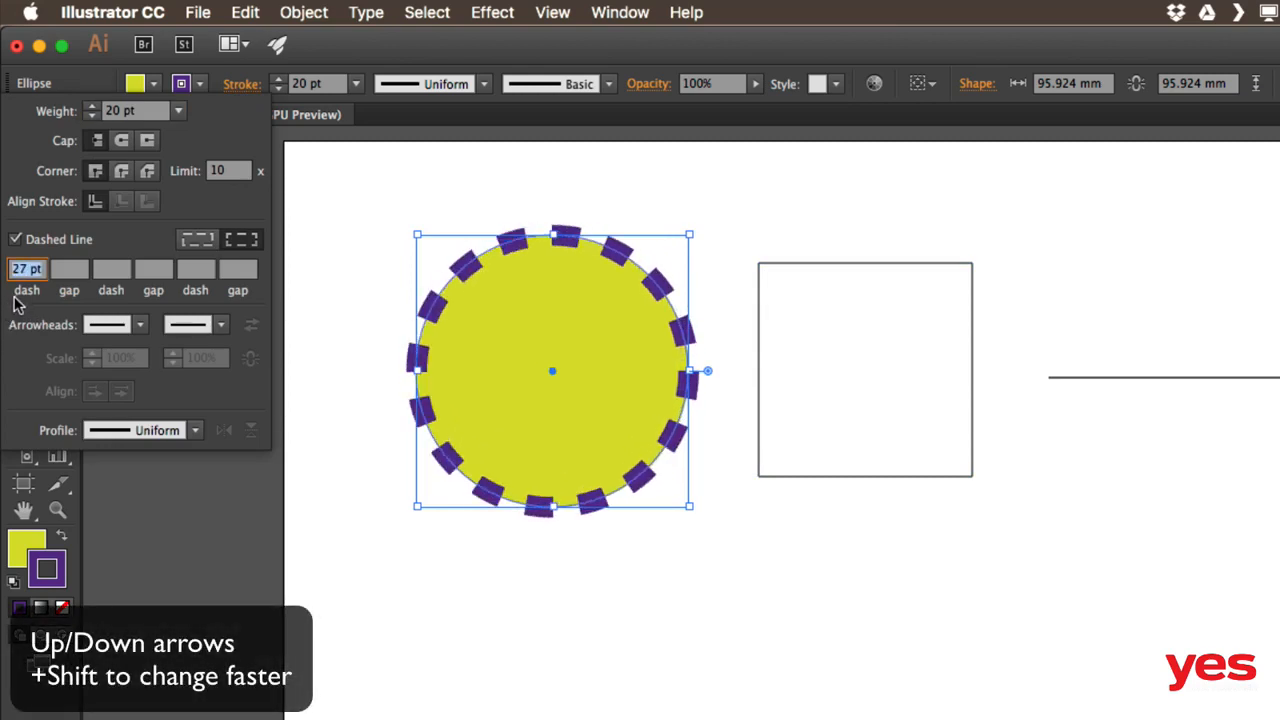
pyautogui.press('Up')
pyautogui.press('Up')
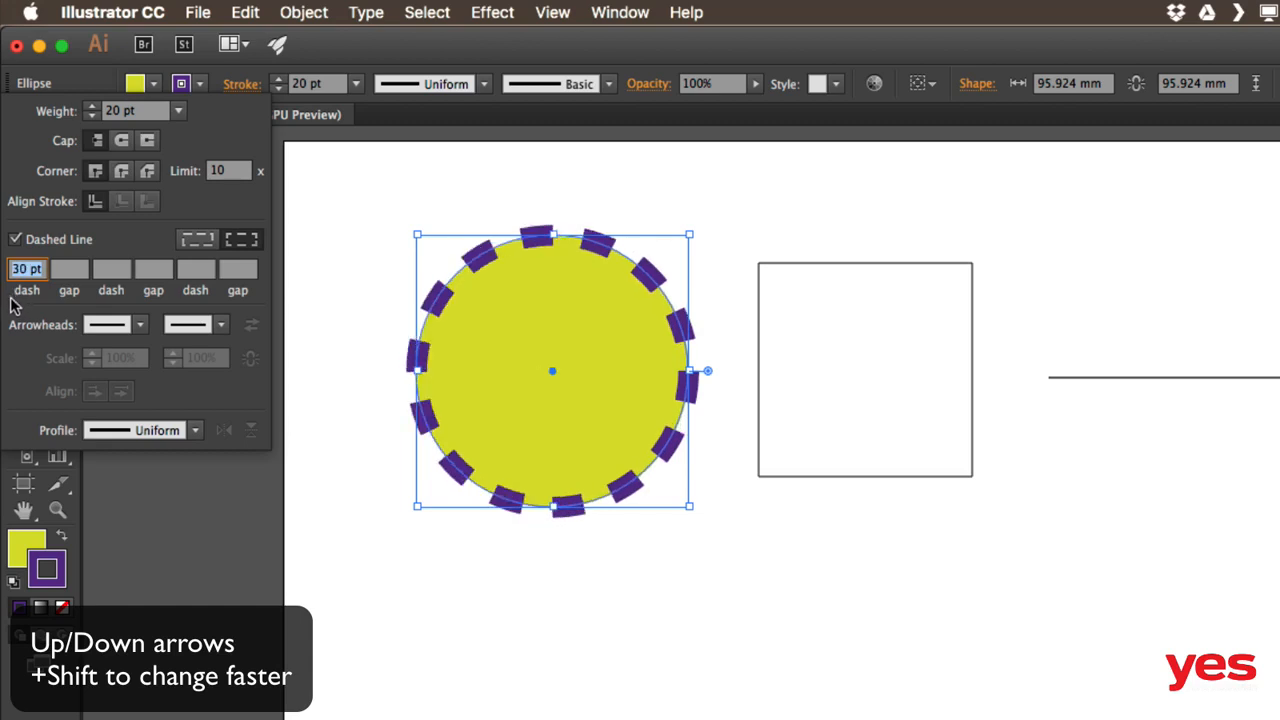
# Try a 60 pt dash length on the circle's stroke and bring it back to 30 pt.
pyautogui.hotkey('shift', 'Up')
pyautogui.hotkey('shift', 'Up')
pyautogui.hotkey('shift', 'Up')
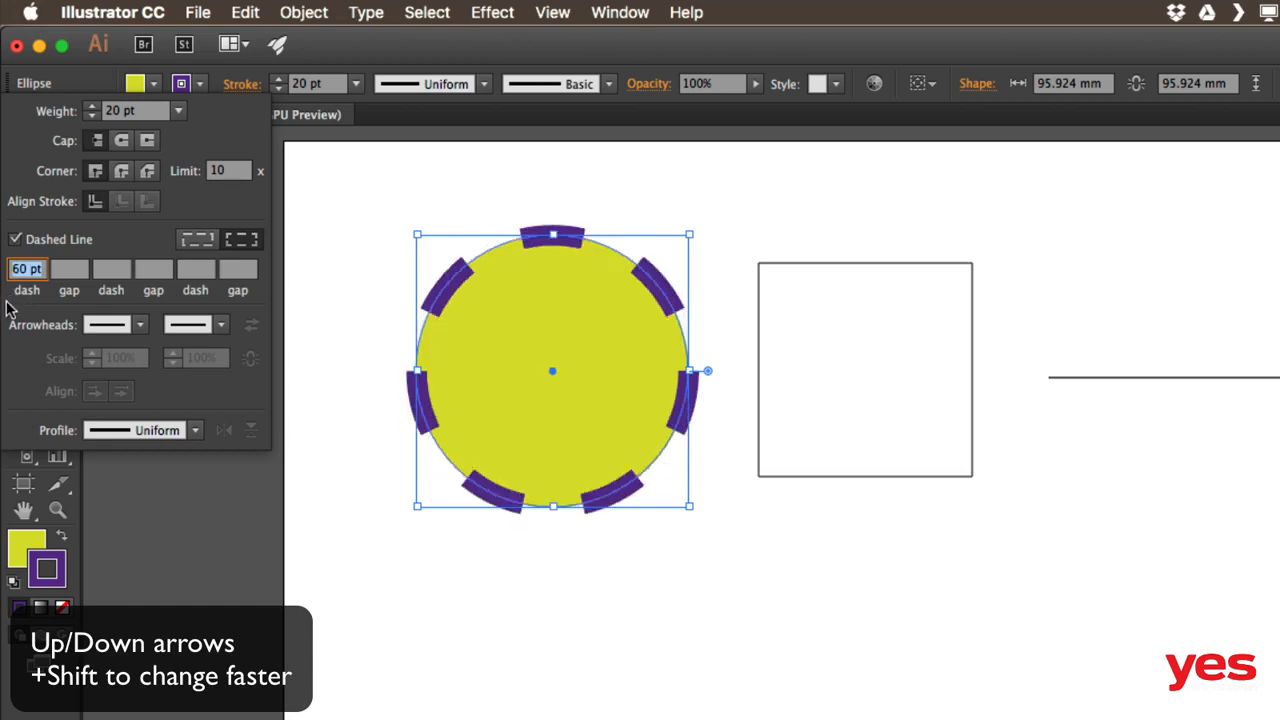
pyautogui.hotkey('shift', 'Down')
pyautogui.hotkey('shift', 'Down')
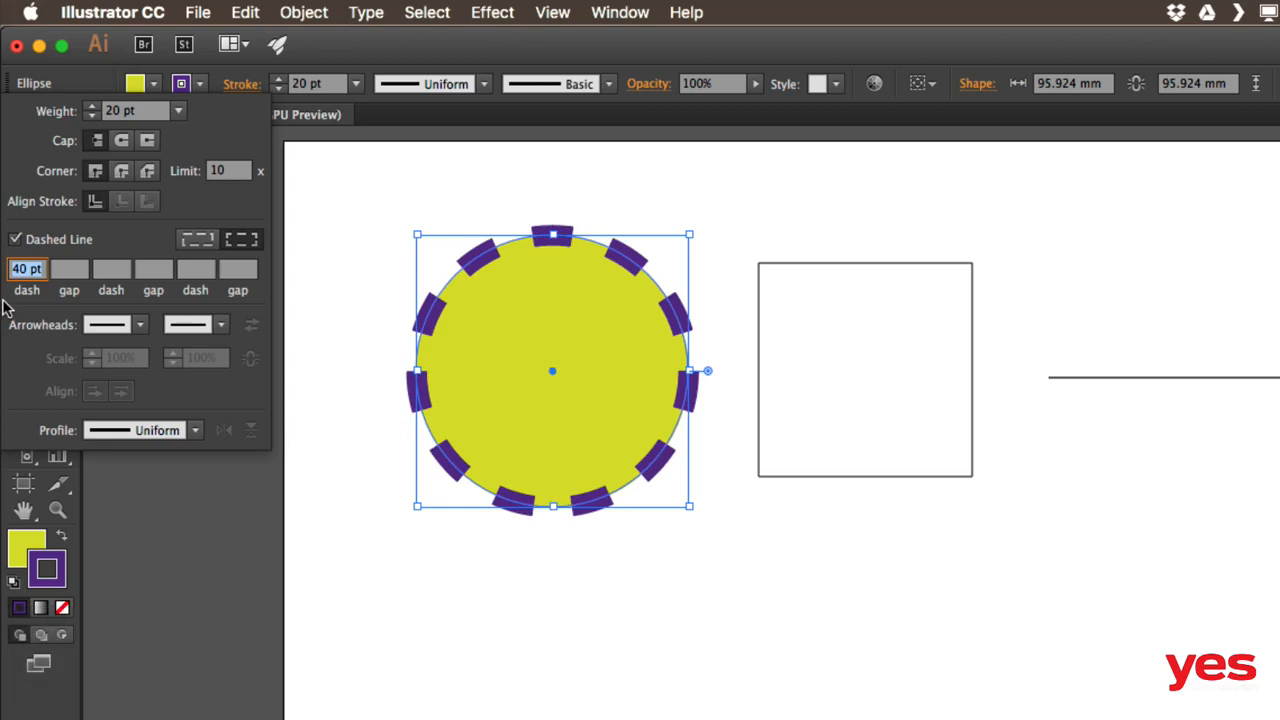
pyautogui.hotkey('shift', 'Down')
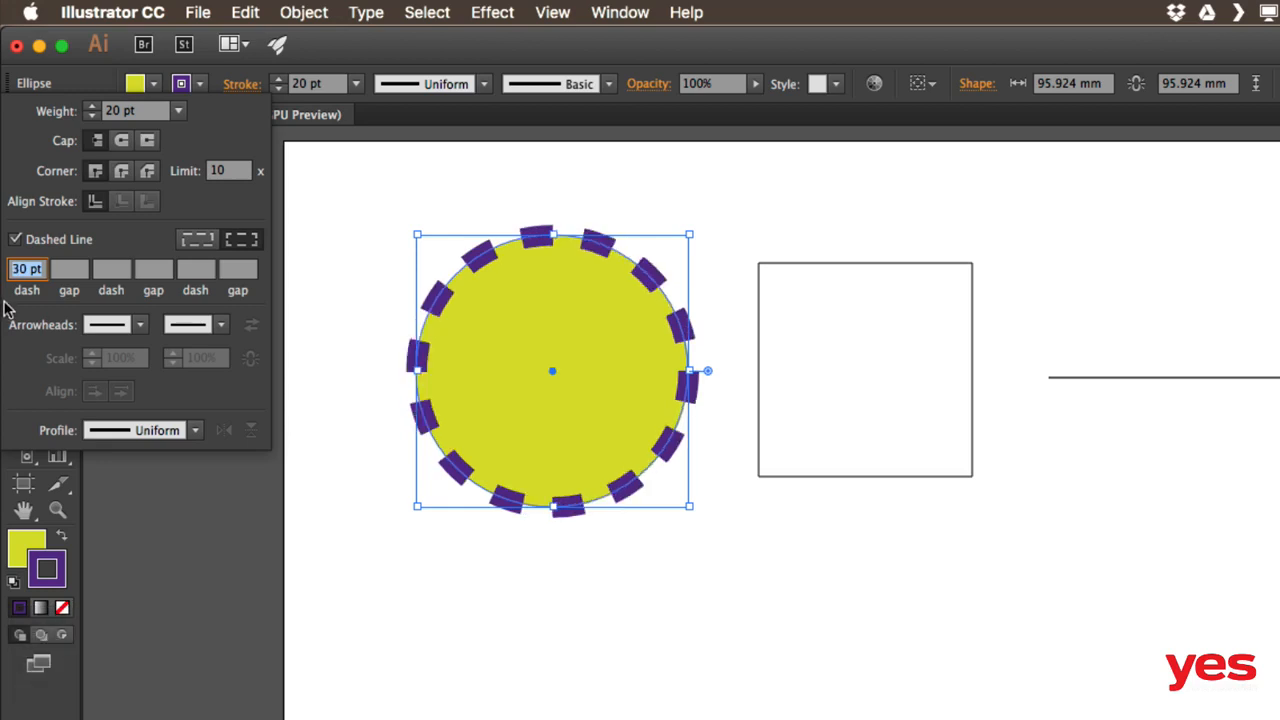
# Set the gap between the circle's dashes to 10 pt.
pyautogui.click(70, 271)
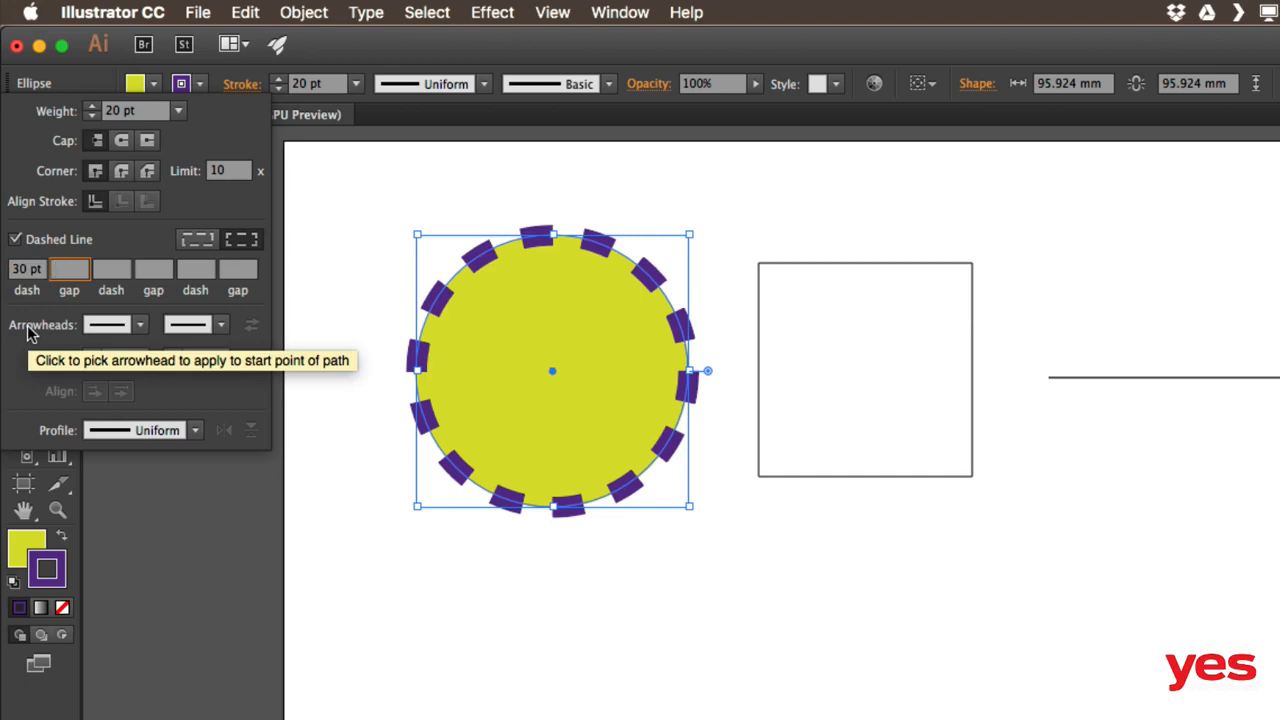
pyautogui.write('1')
pyautogui.press('Return')
pyautogui.press('Up')
pyautogui.press('Up')
pyautogui.press('Up')
pyautogui.press('Up')
pyautogui.press('Up')
pyautogui.press('Up')
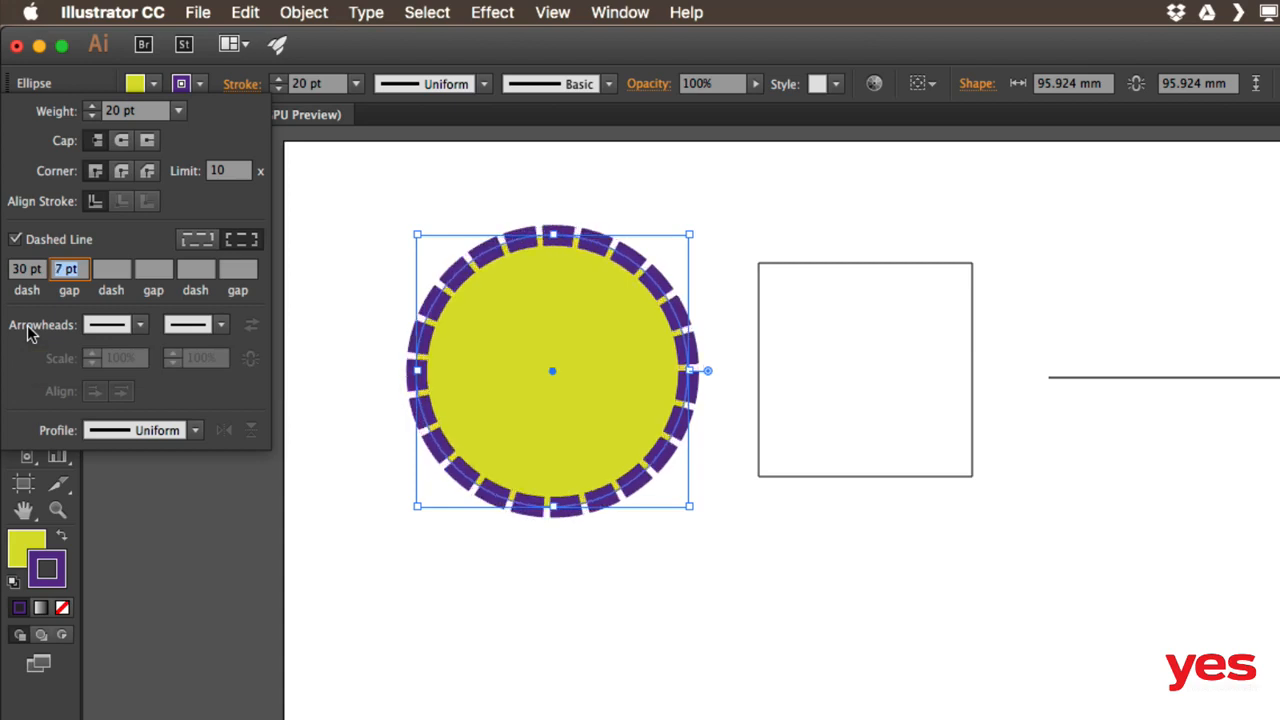
pyautogui.press('Up')
pyautogui.press('Up')
pyautogui.press('Up')
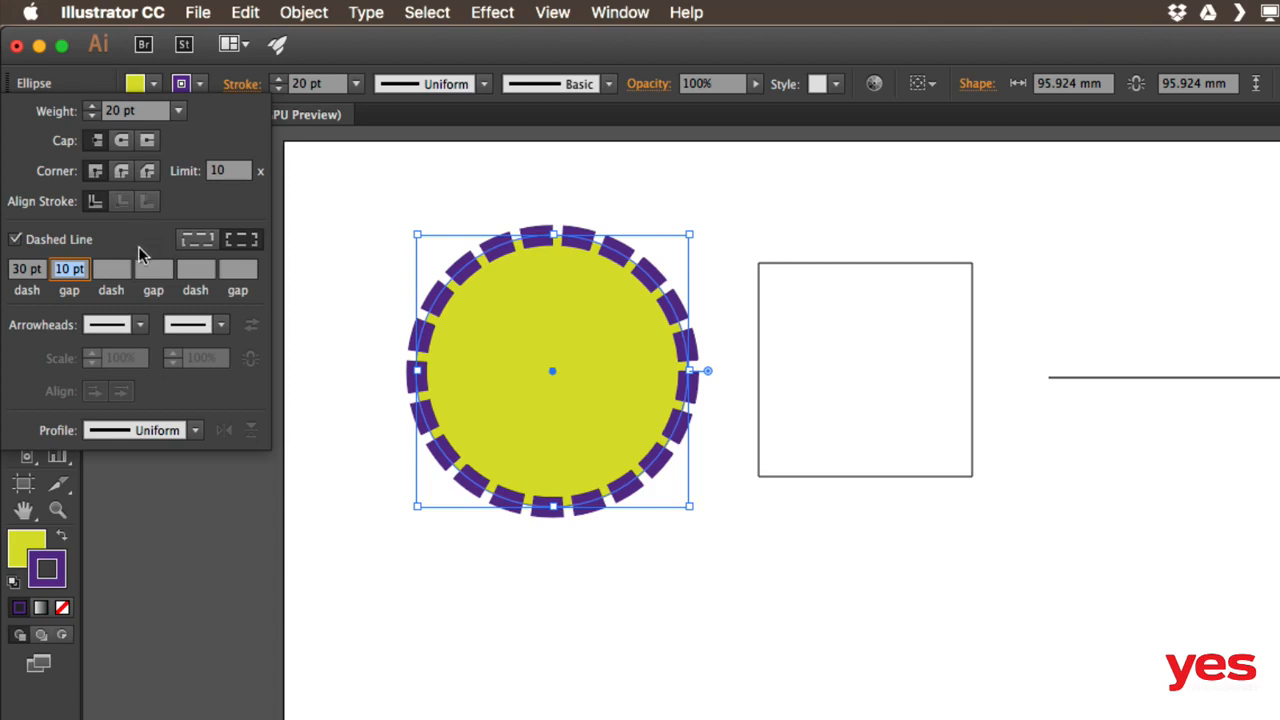
# Give the circle's dashes round caps, widen the gap to 30 pt, and close the stroke options.
pyautogui.click(122, 145)
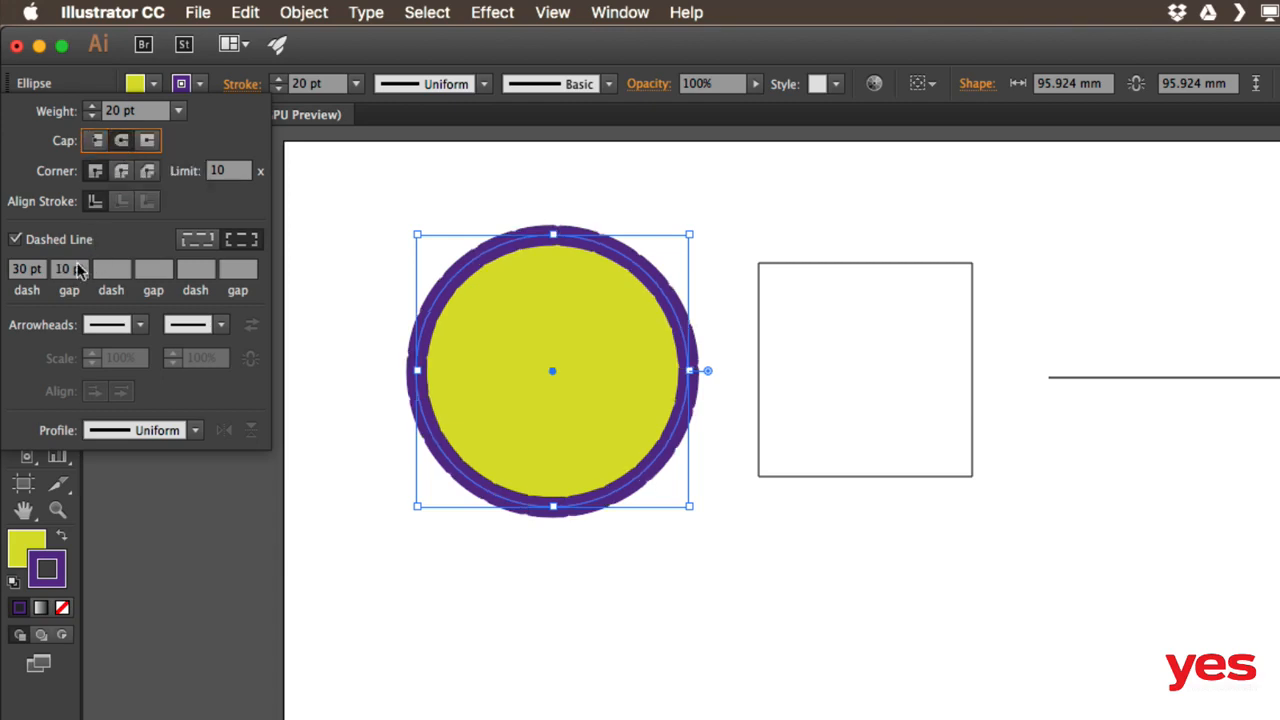
pyautogui.click(75, 269)
pyautogui.press('Up')
pyautogui.press('Up')
pyautogui.press('Up')
pyautogui.press('Up')
pyautogui.press('Up')
pyautogui.press('Up')
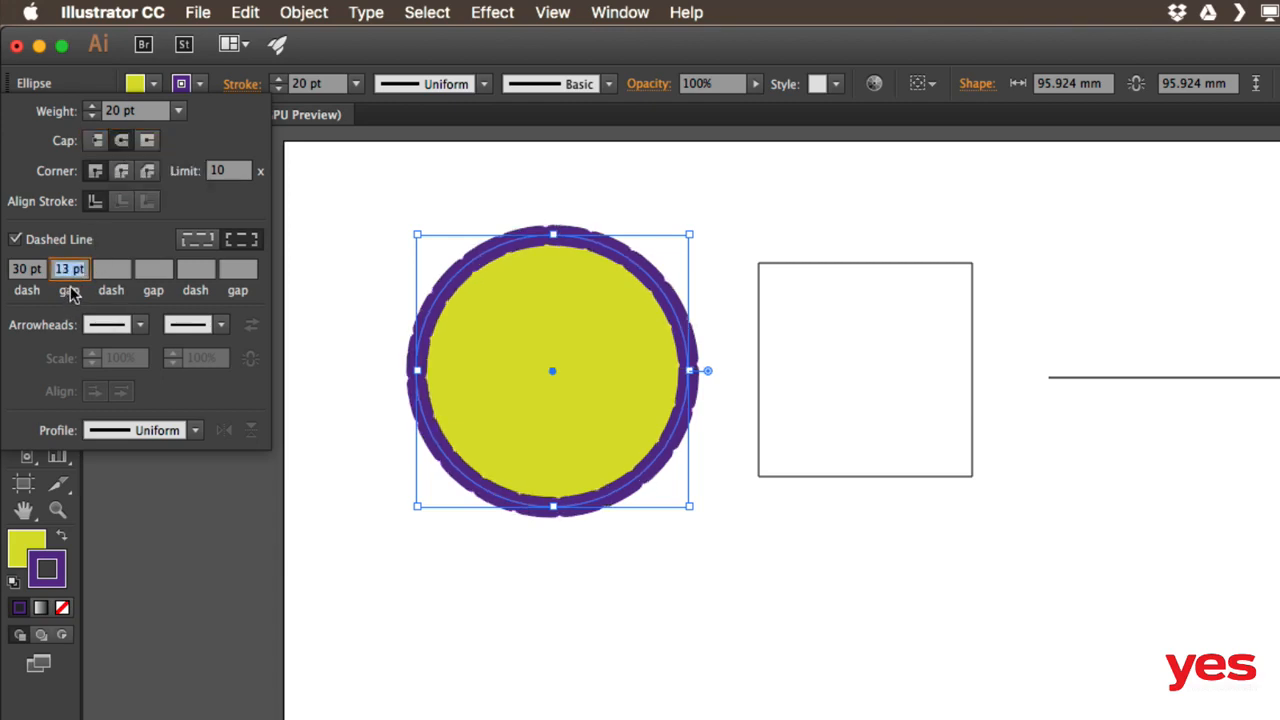
pyautogui.press('Up')
pyautogui.press('Up')
pyautogui.press('Up')
pyautogui.press('Up')
pyautogui.press('Up')
pyautogui.press('Up')
pyautogui.press('Up')
pyautogui.press('Up')
pyautogui.press('Up')
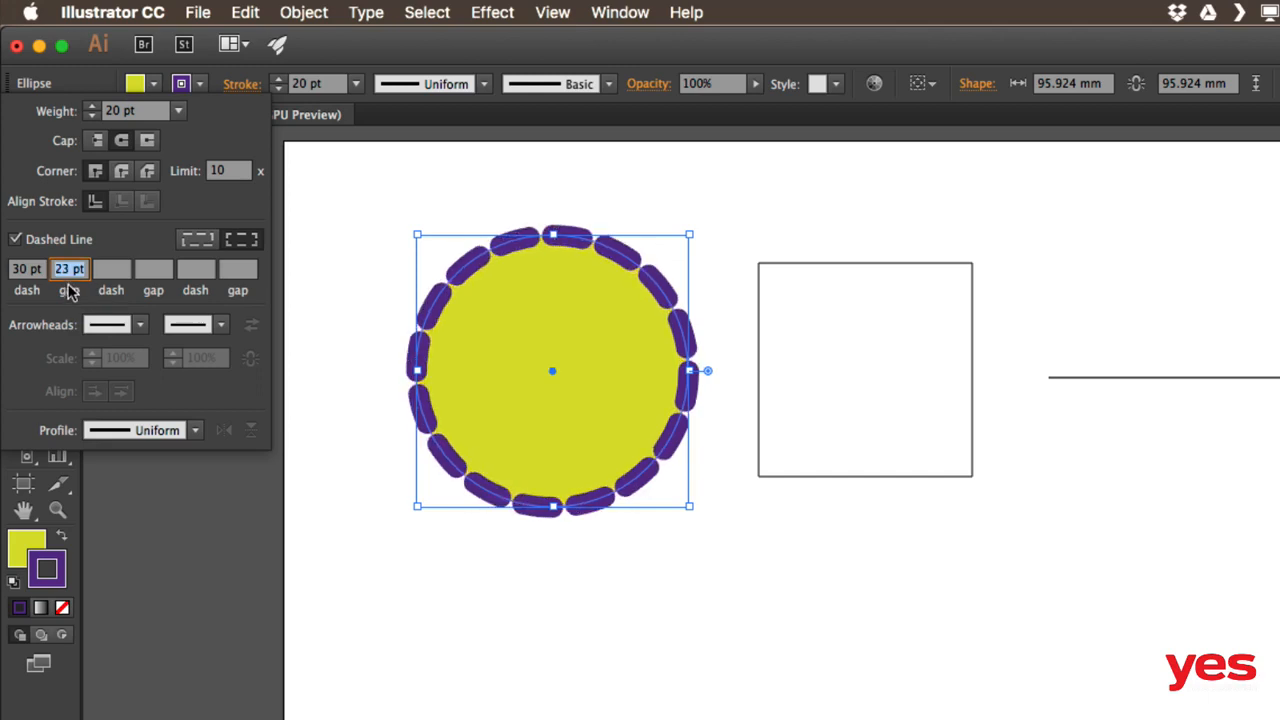
pyautogui.press('Up')
pyautogui.press('Up')
pyautogui.press('Up')
pyautogui.press('Up')
pyautogui.press('Up')
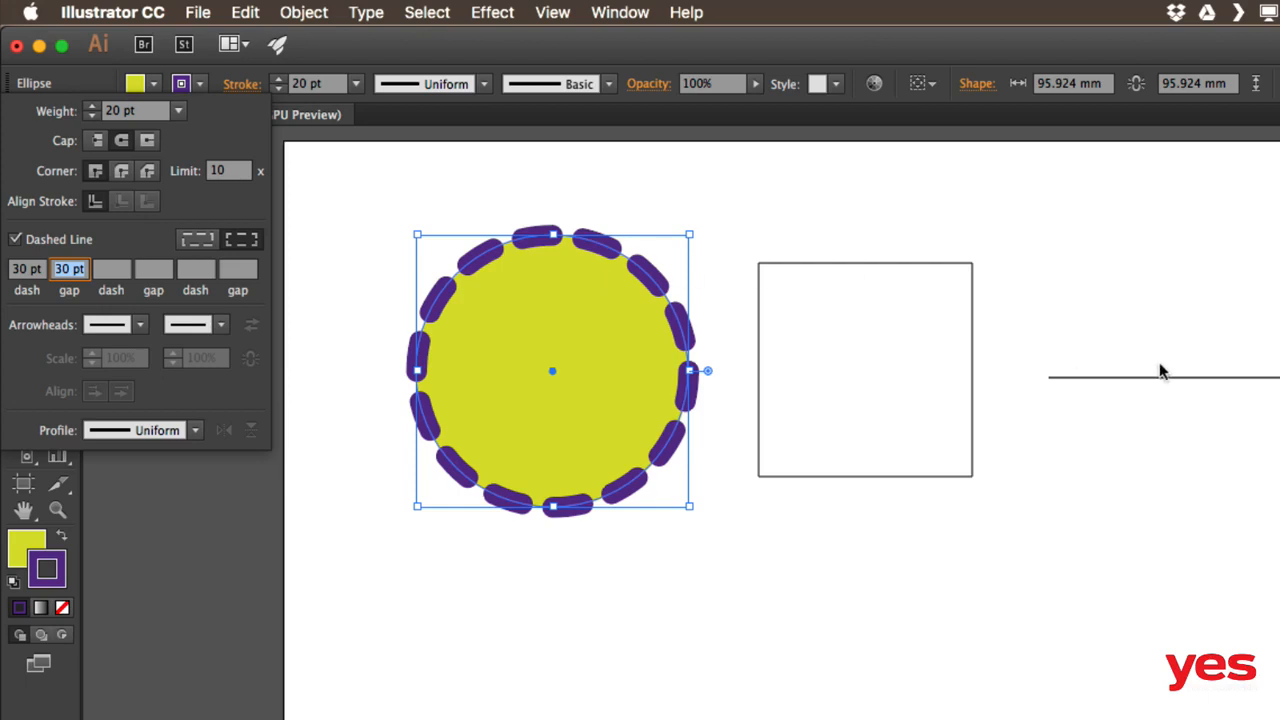
pyautogui.click(1108, 361)
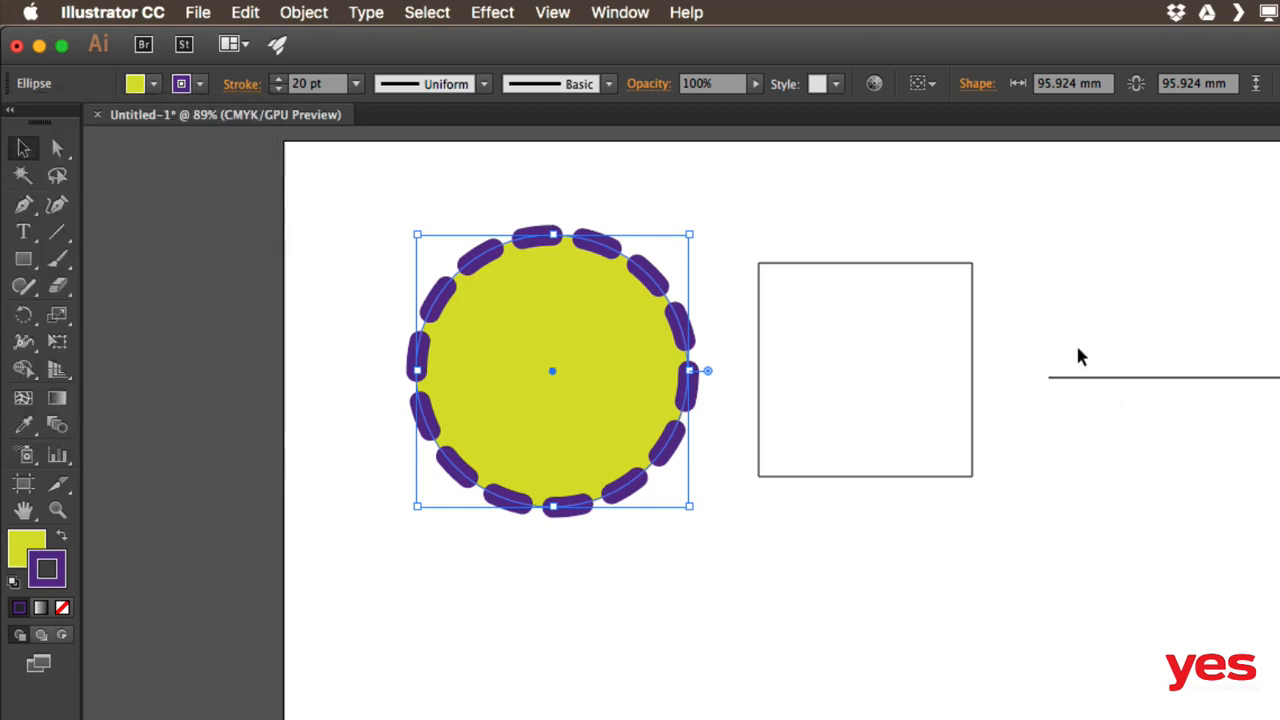
# Copy the circle's fill and dashed stroke onto the straight line with the Eyedropper, and return to the Selection tool.
pyautogui.moveTo(1075, 343); pyautogui.dragTo(1094, 422)
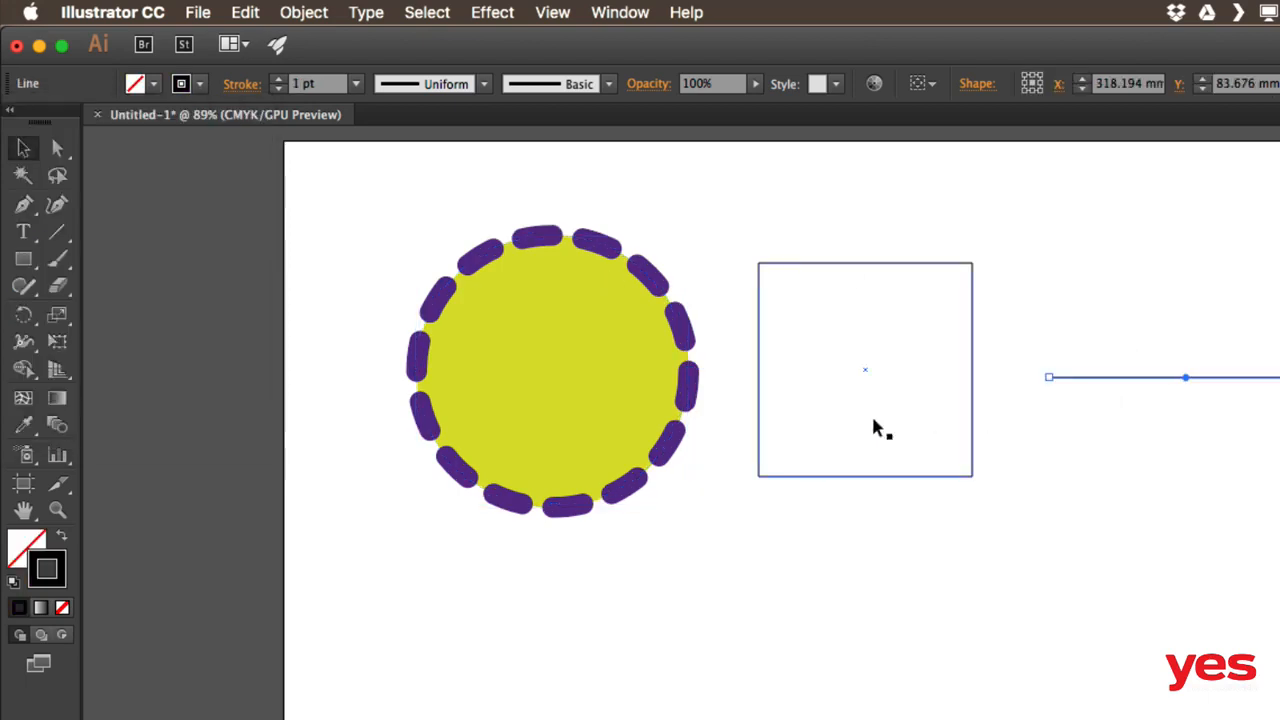
pyautogui.moveTo(521, 368); pyautogui.dragTo(346, 357)
pyautogui.click(24, 426)
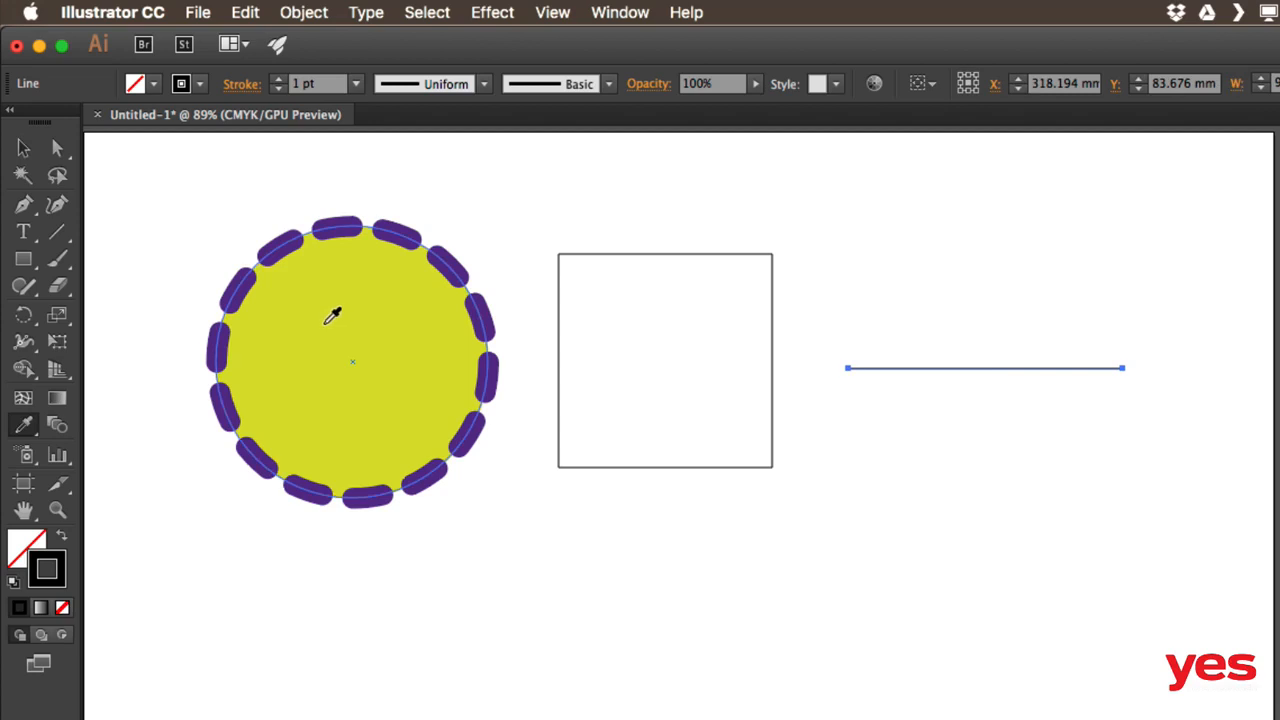
pyautogui.click(378, 267)
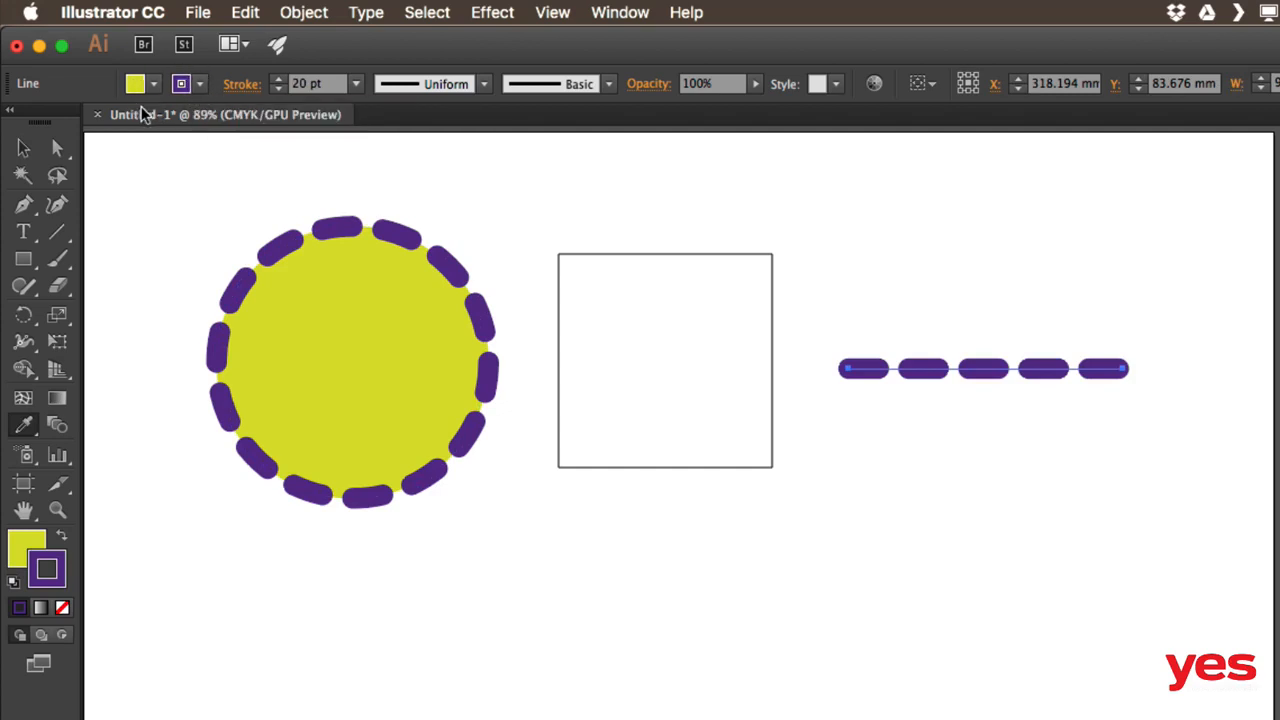
pyautogui.press('v')
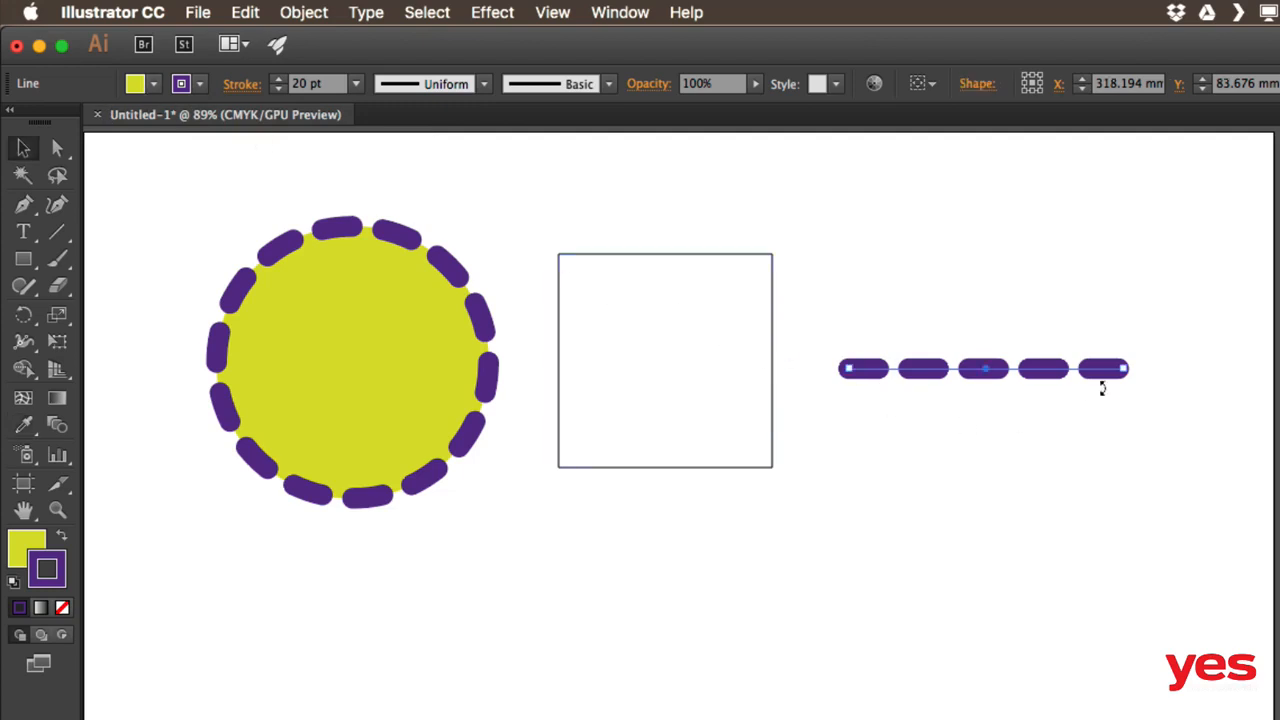
# Copy the circle's fill and dashed stroke onto the square with the Eyedropper, and return to the Selection tool.
pyautogui.moveTo(629, 203); pyautogui.dragTo(660, 330)
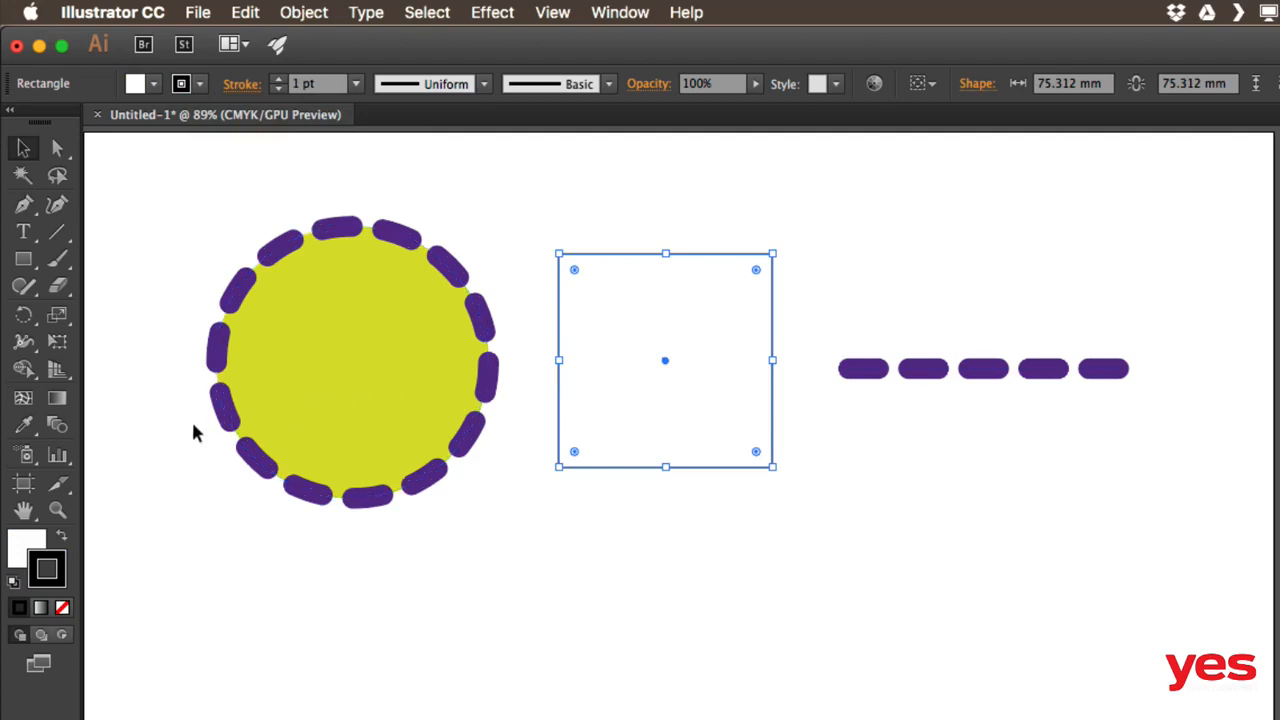
pyautogui.click(25, 426)
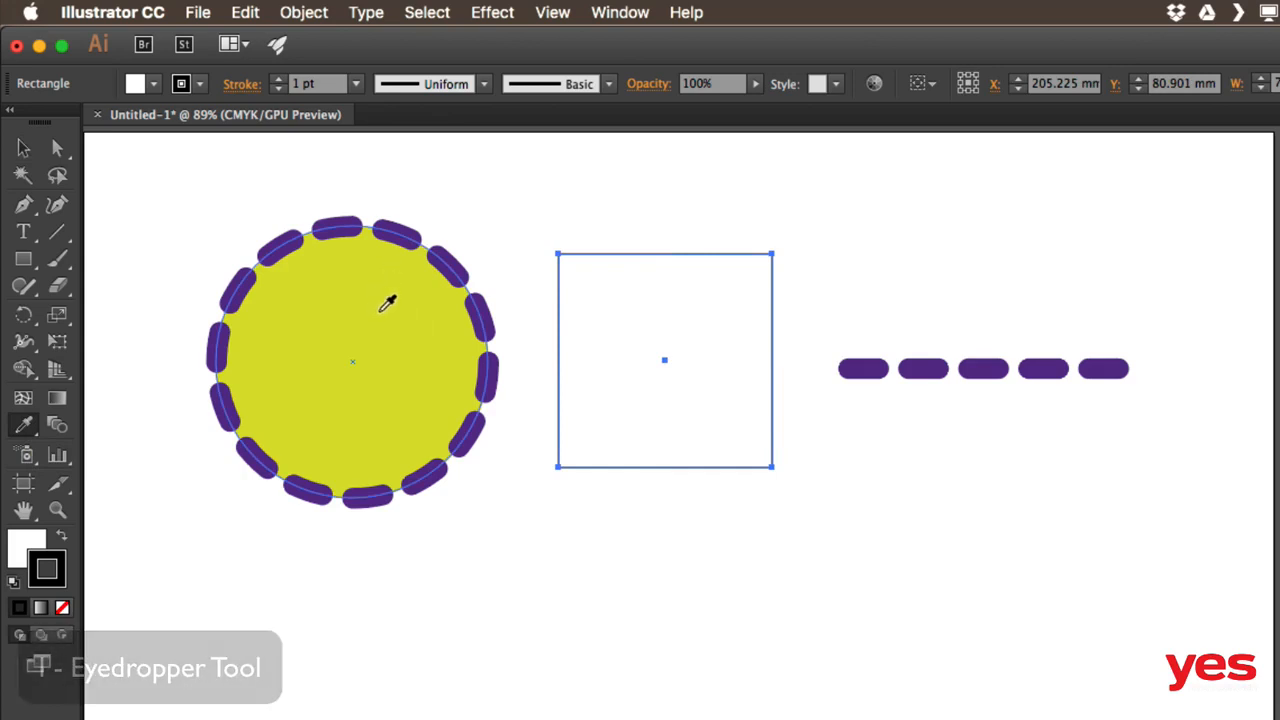
pyautogui.click(379, 303)
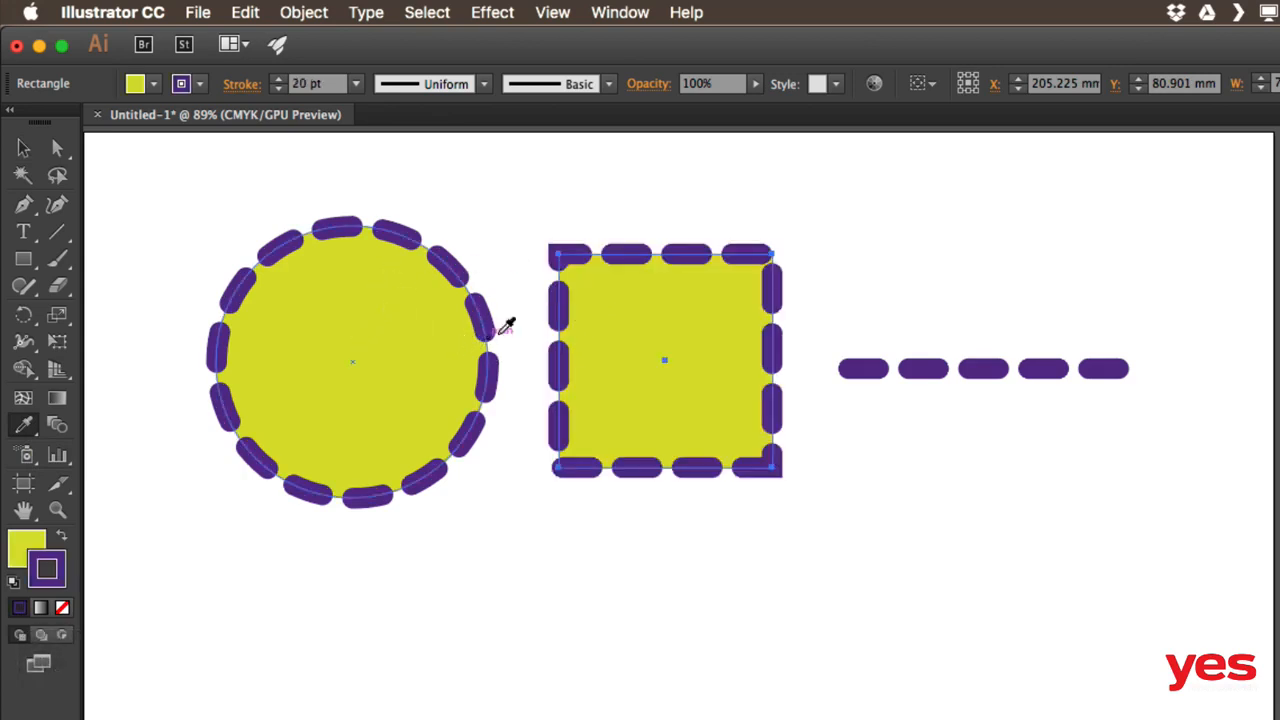
pyautogui.press('v')
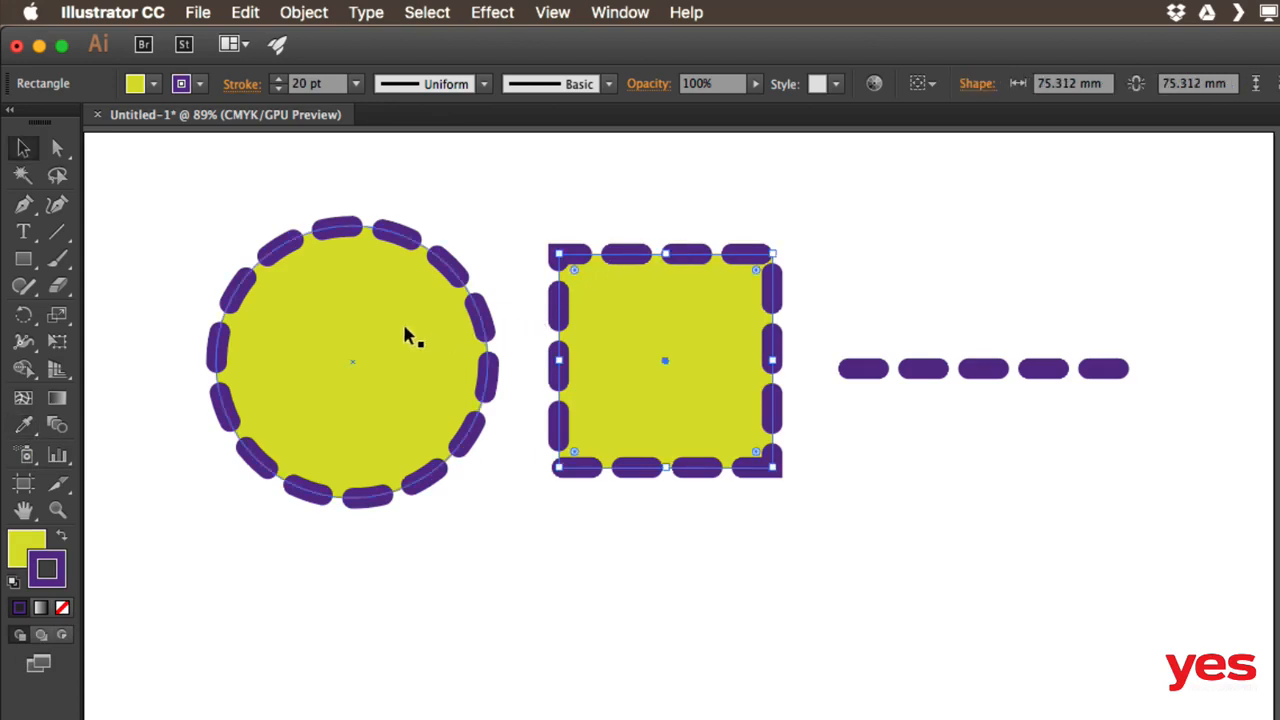
# Align the square's dashes to its corners and path ends, comparing this with the option that preserves exact dash and gap lengths.
pyautogui.click(243, 87)
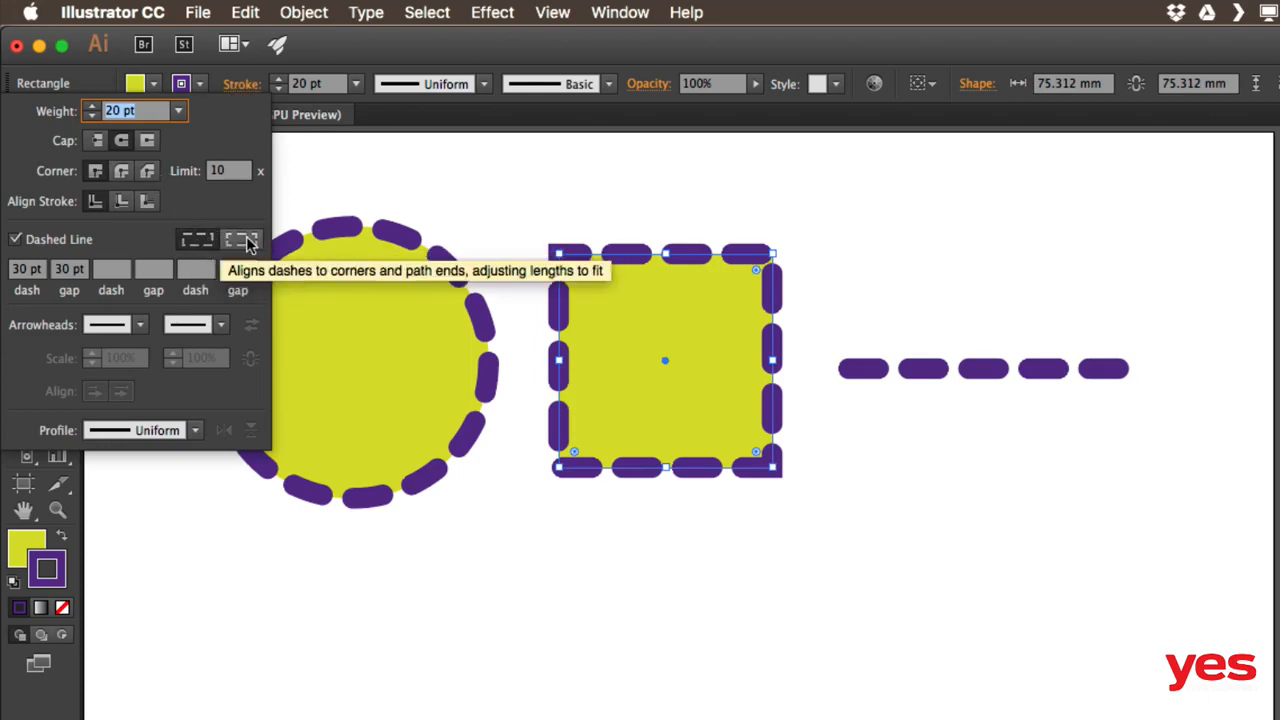
pyautogui.click(243, 243)
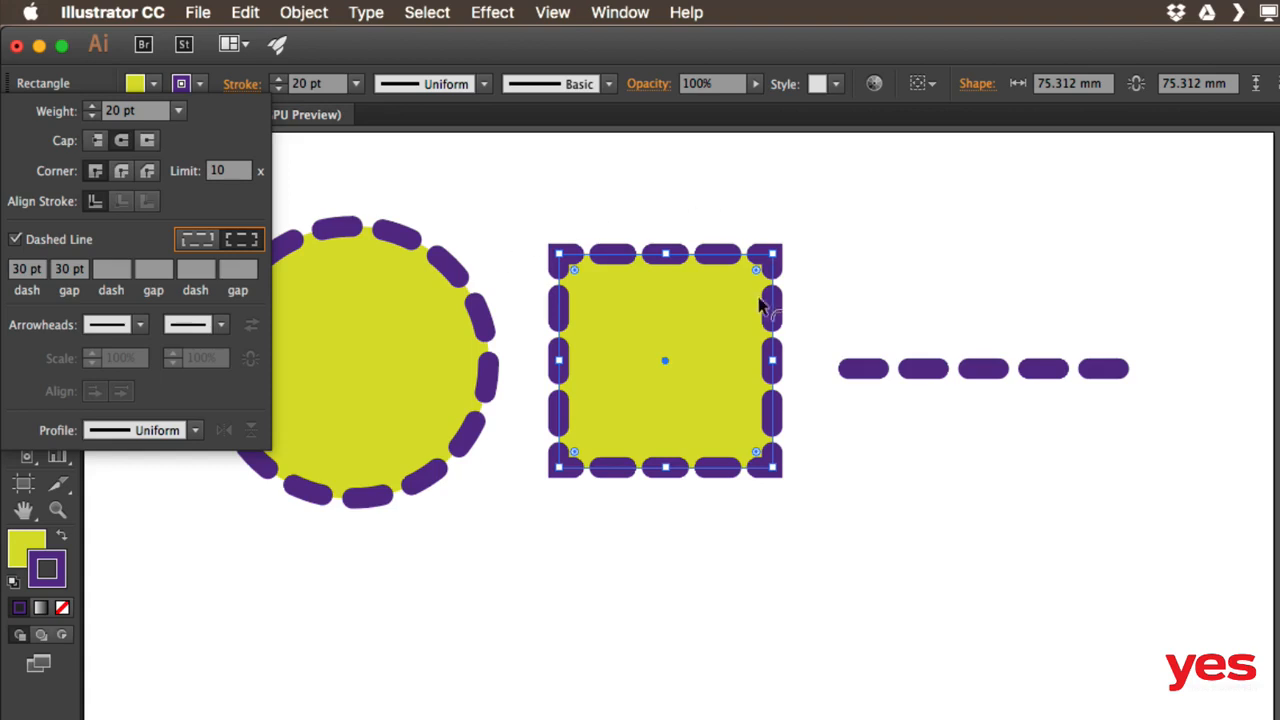
pyautogui.click(195, 238)
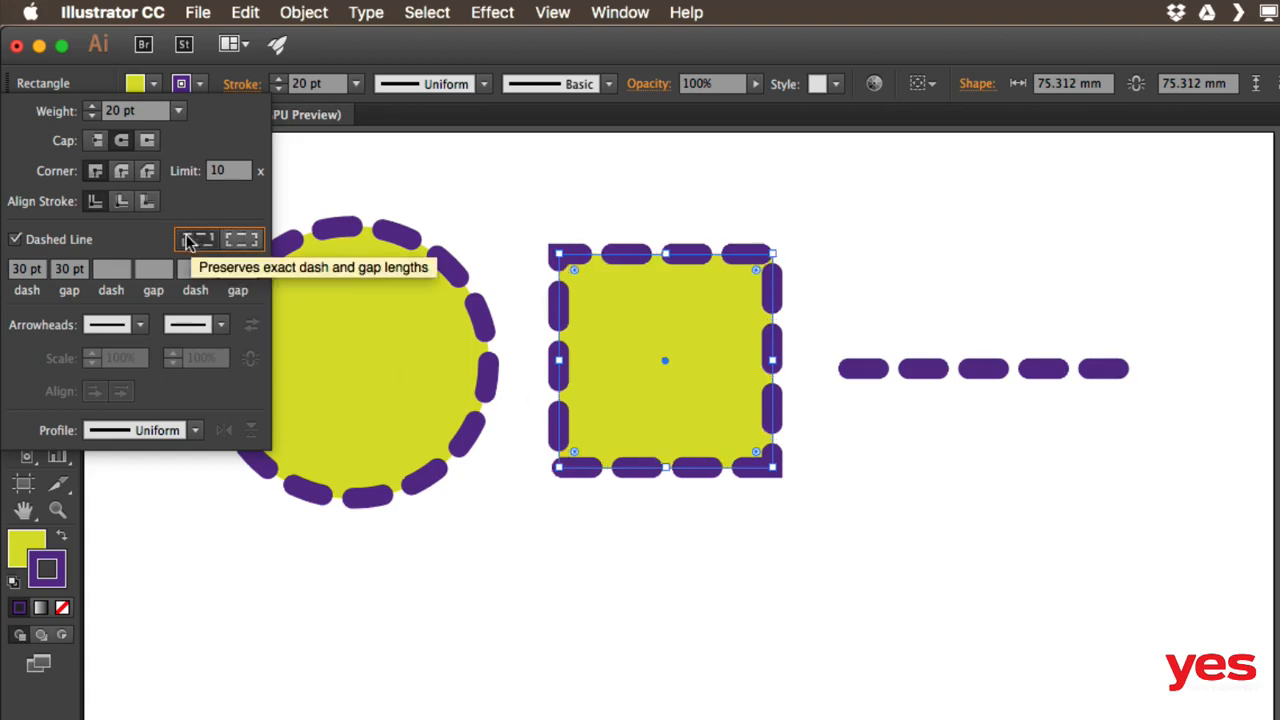
pyautogui.click(241, 239)
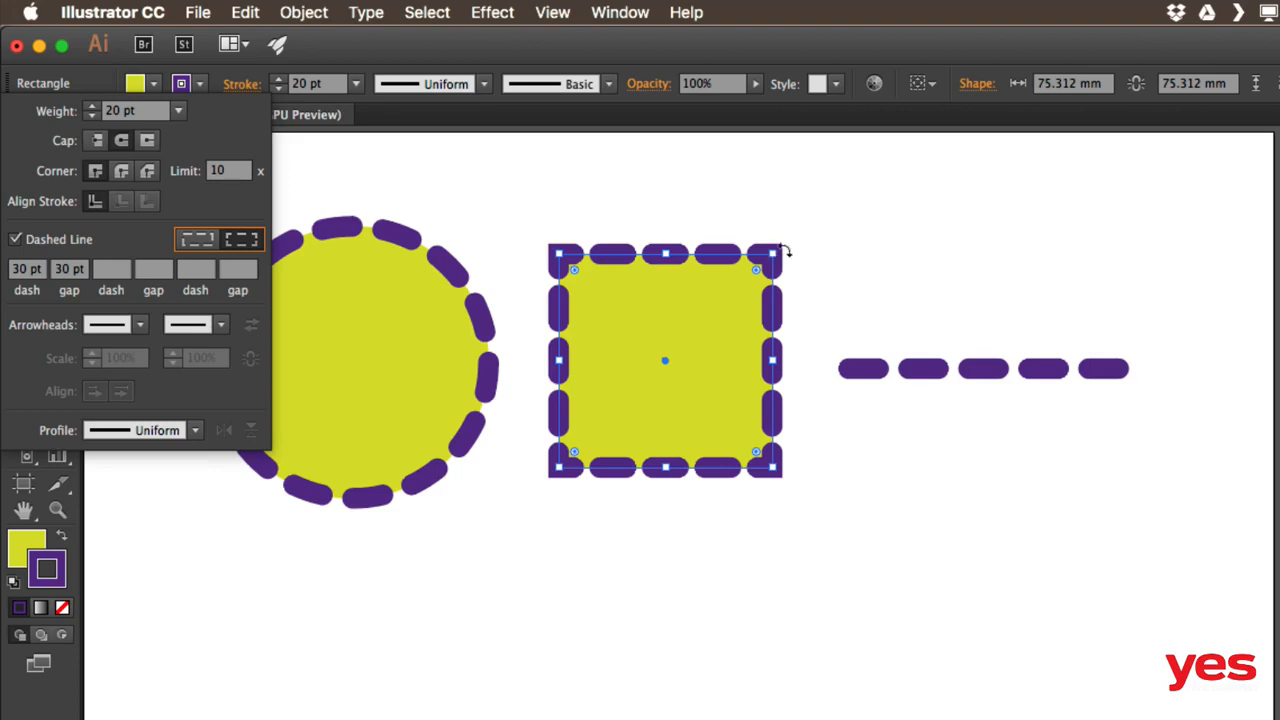
# Give the square's stroke round corner joins and increase its weight to 40 pt.
pyautogui.click(122, 174)
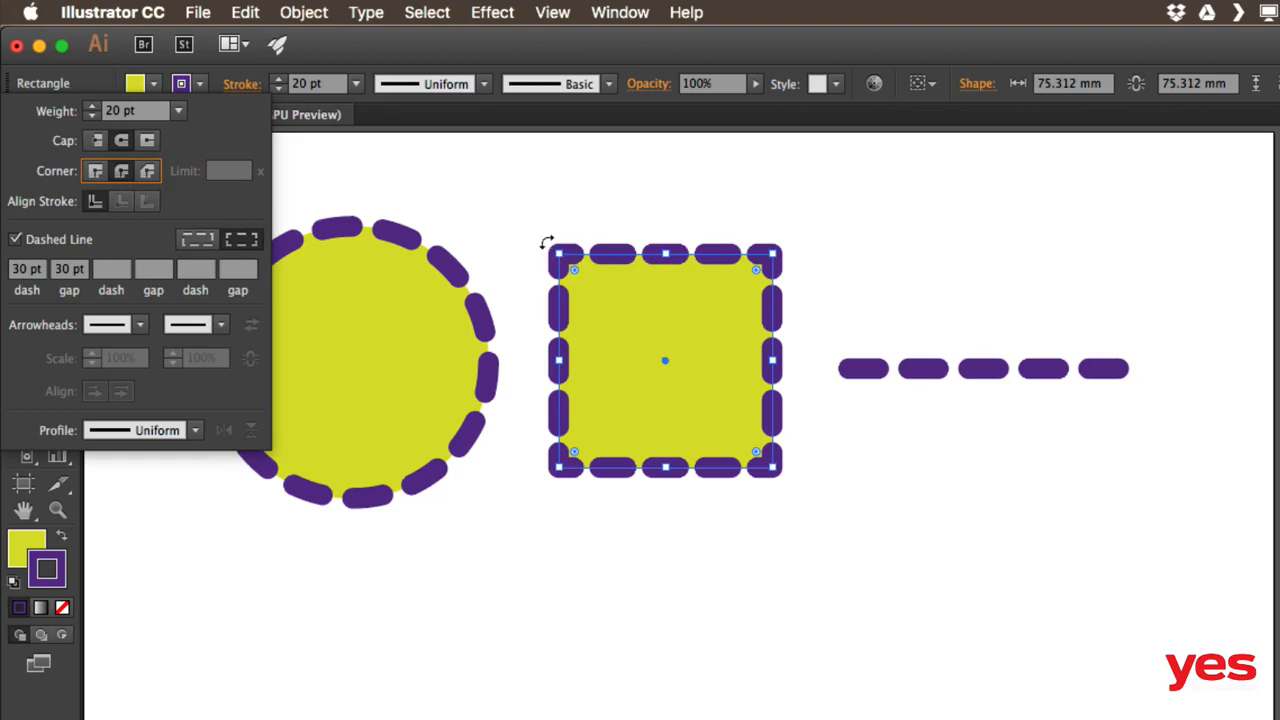
pyautogui.click(92, 109)
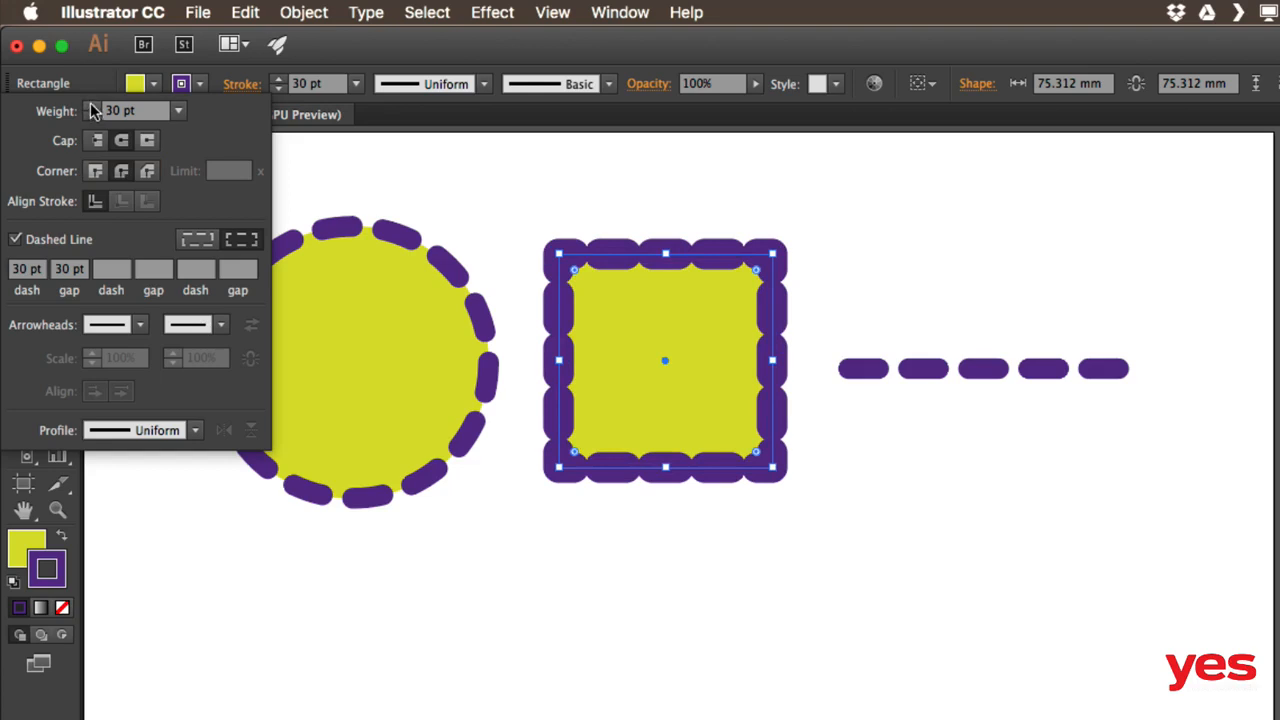
pyautogui.click(92, 107)
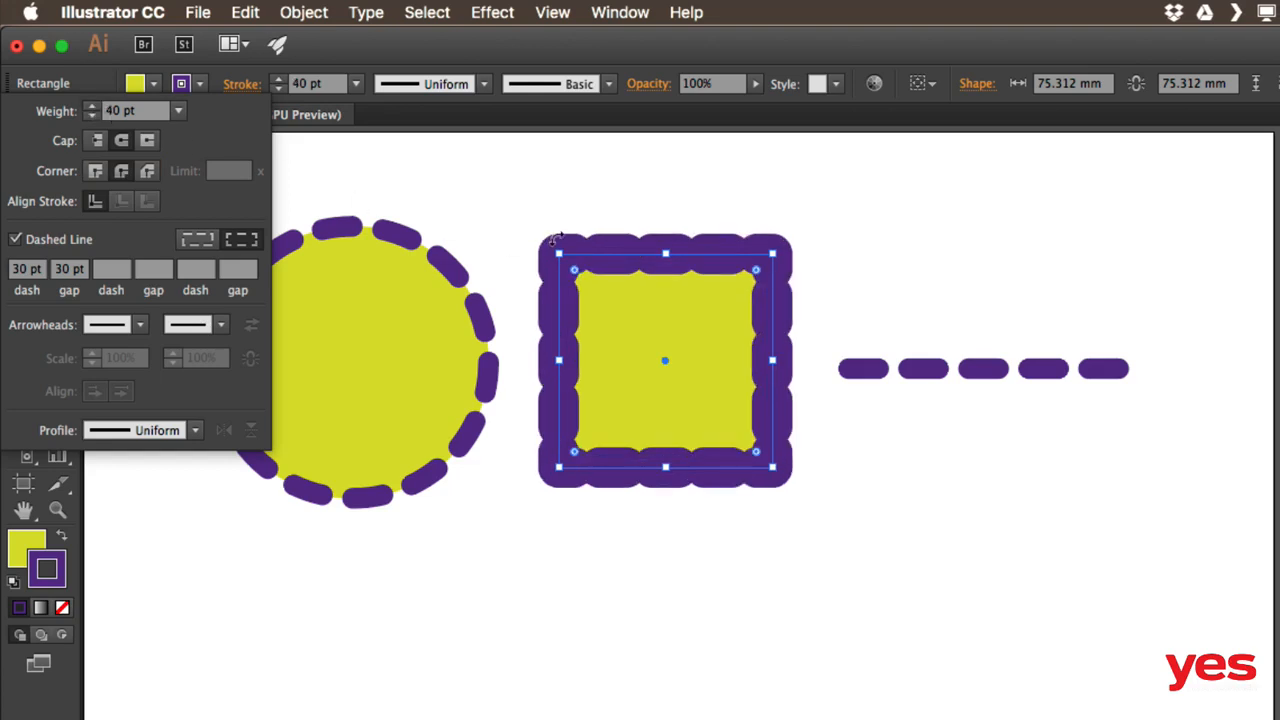
# Compare miter and round joins on the square's stroke corners, and set them to Bevel Join.
pyautogui.click(95, 171)
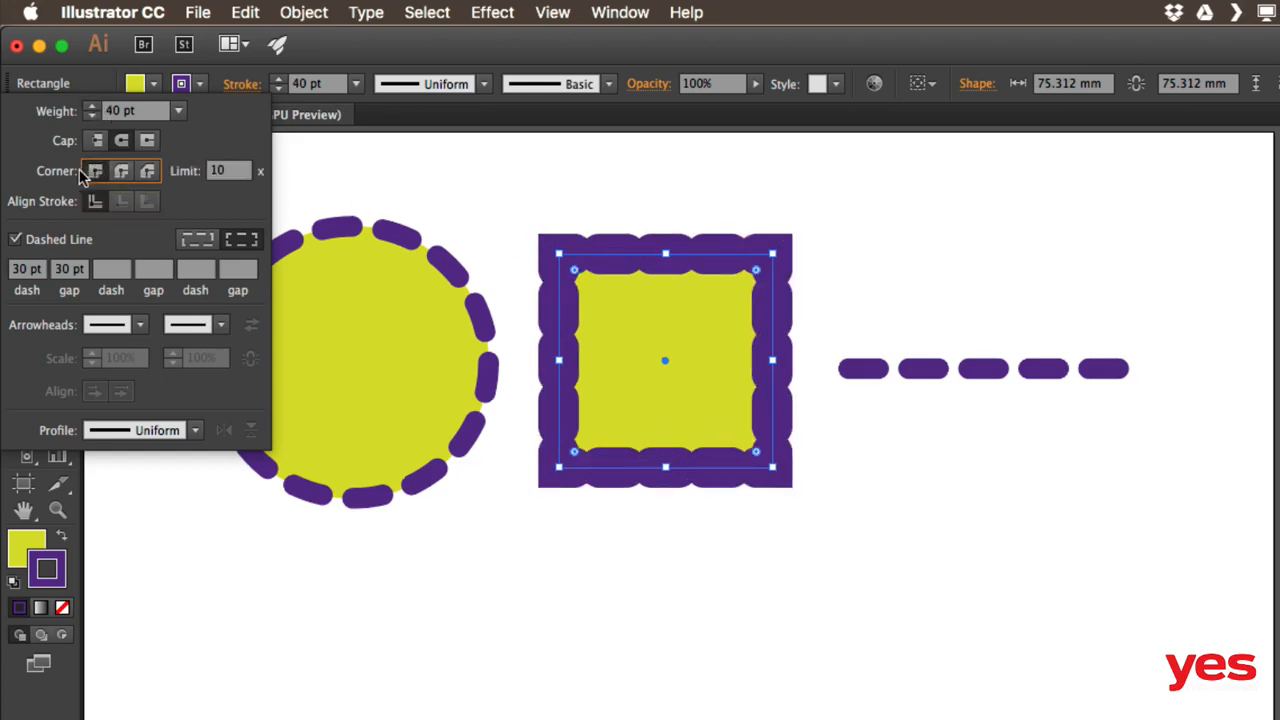
pyautogui.click(120, 168)
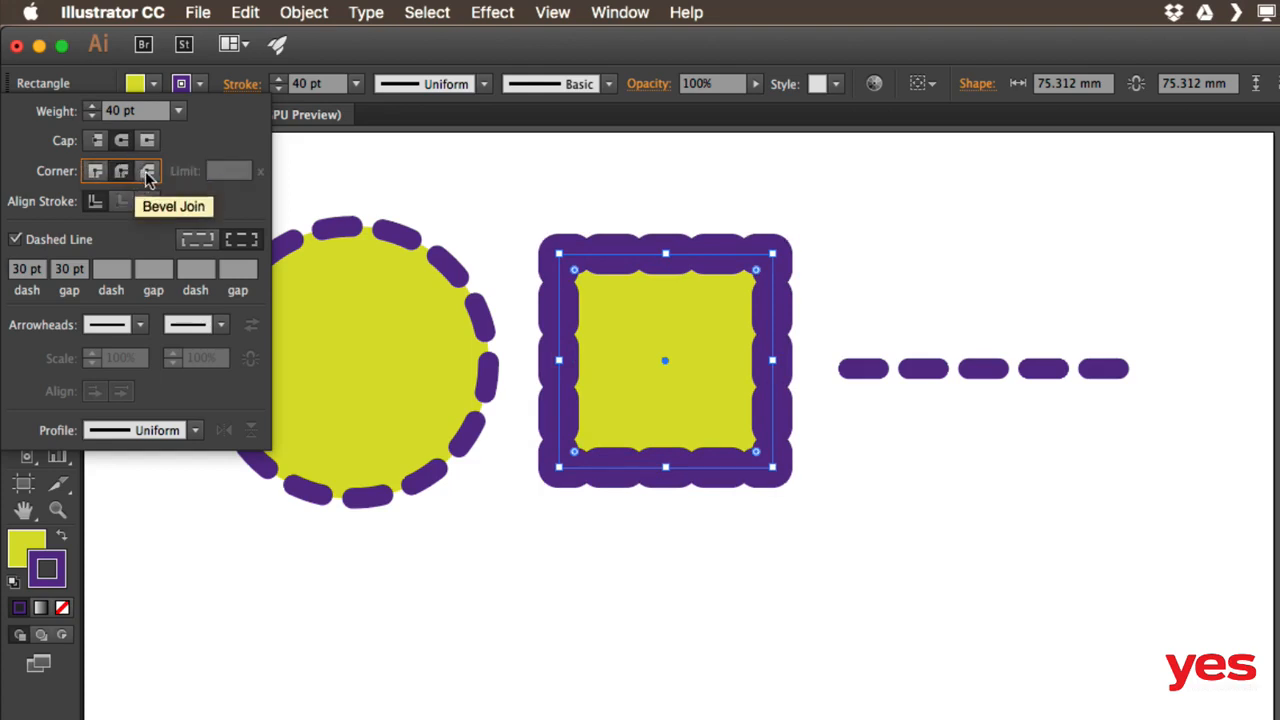
pyautogui.click(147, 175)
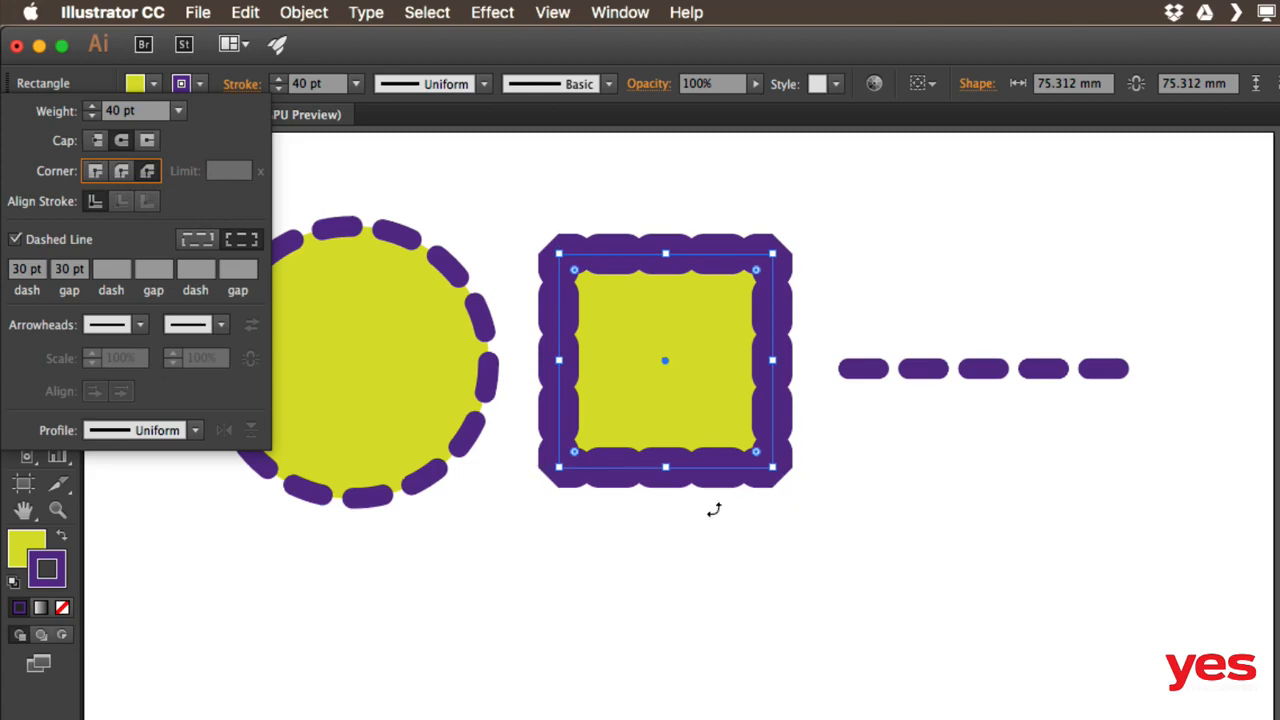
# Reduce the square's stroke weight to 20 pt and give its corners Round Join.
pyautogui.keyDown('shift'); pyautogui.click(91, 116); pyautogui.keyUp('shift')
pyautogui.keyDown('shift'); pyautogui.click(91, 116); pyautogui.keyUp('shift')
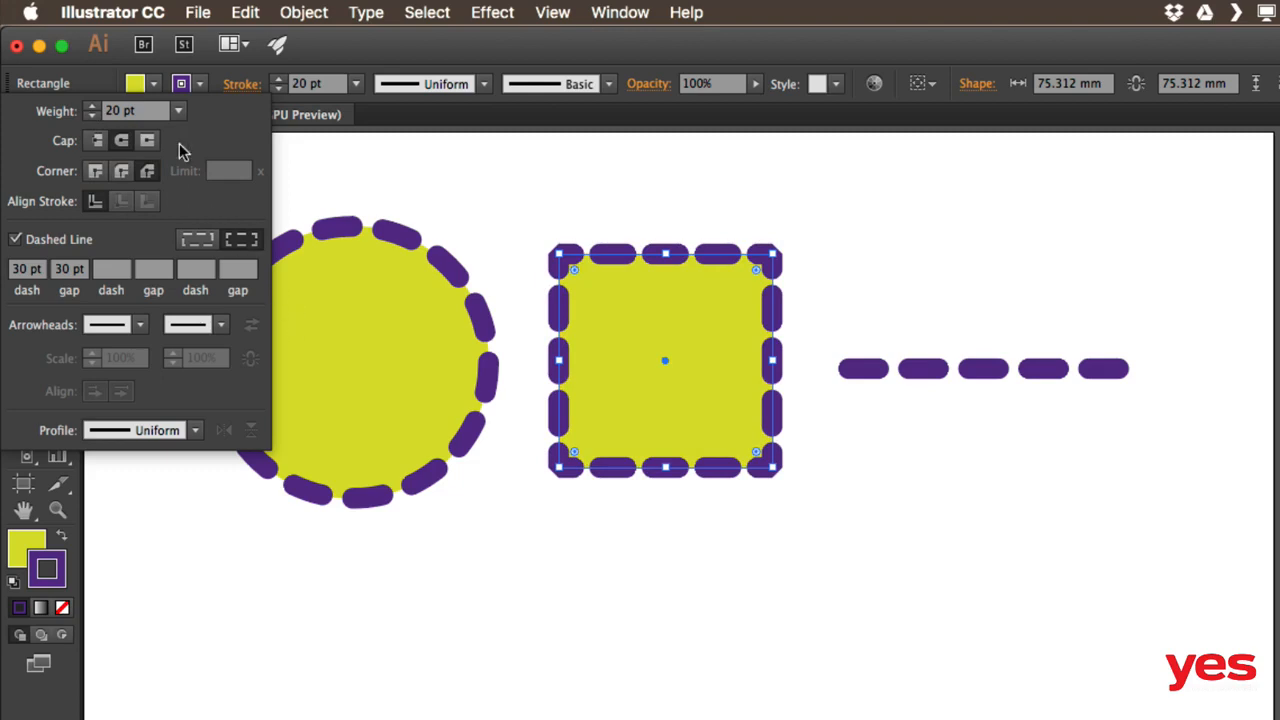
pyautogui.click(121, 170)
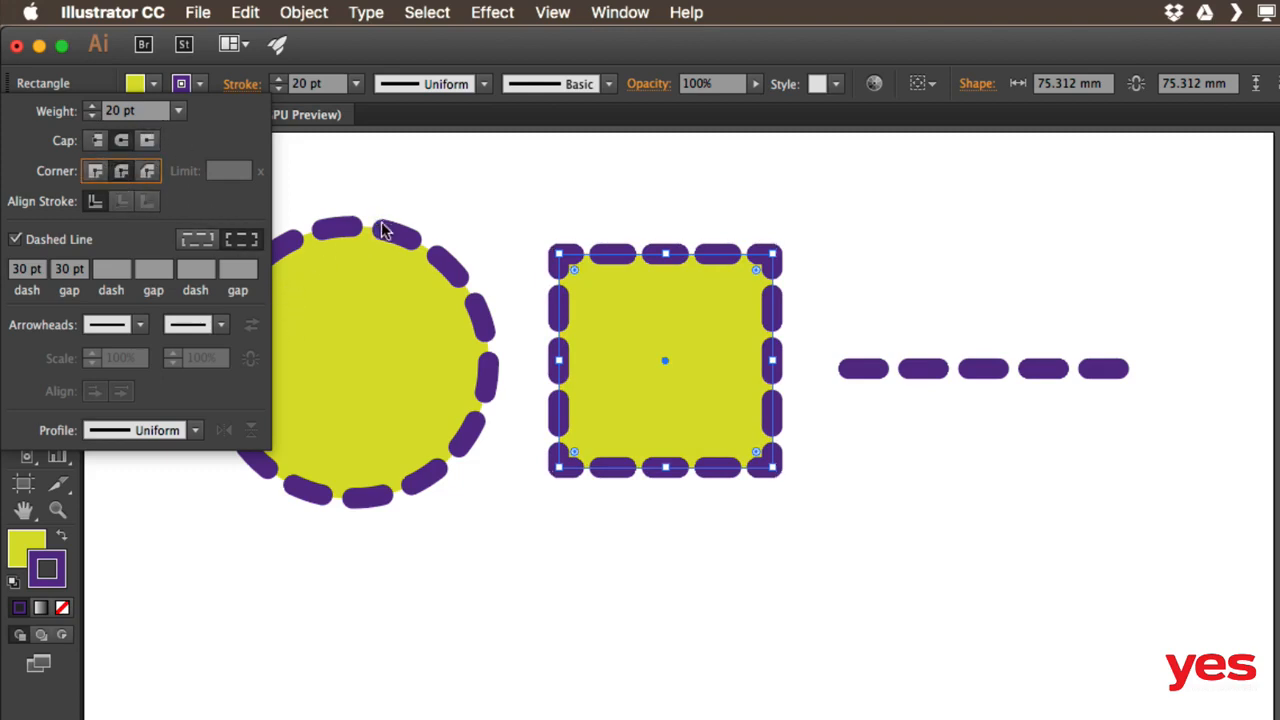
# Move the dashed line below the circle and square, and add a striped feather arrowhead at its start and Arrow 4 at its end.
pyautogui.click(977, 370)
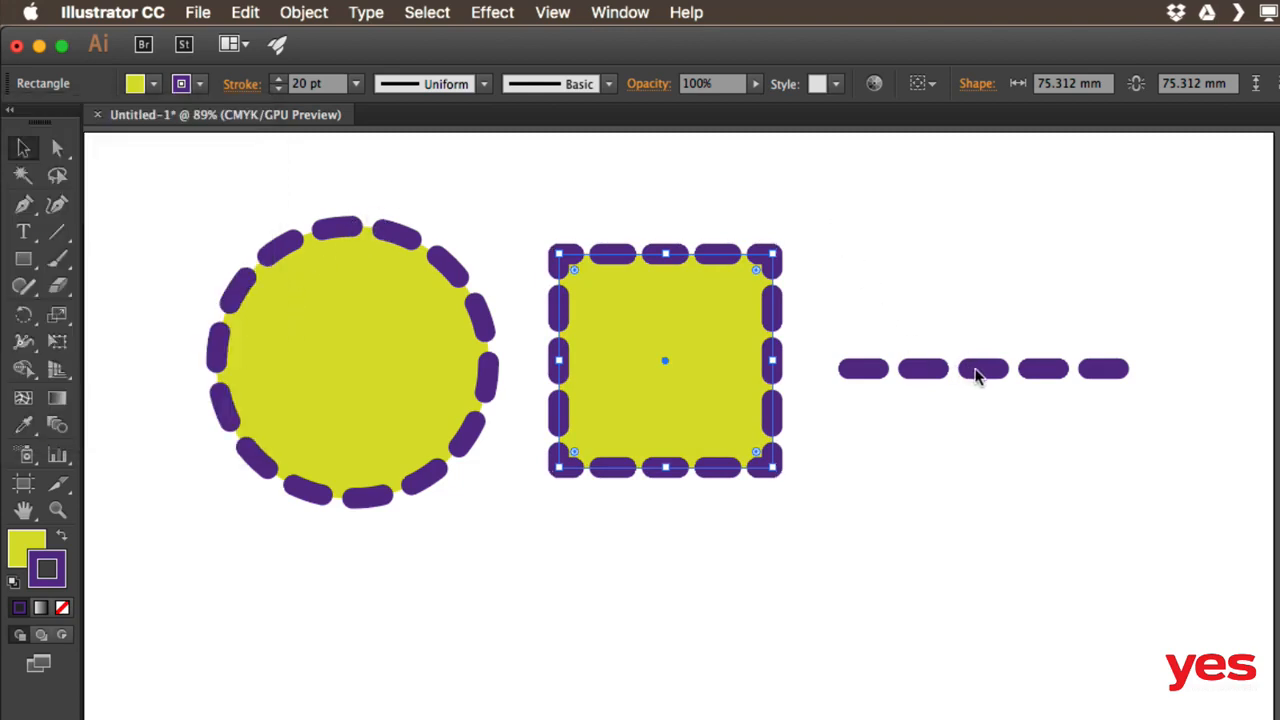
pyautogui.moveTo(980, 372)
pyautogui.mouseDown()
pyautogui.moveTo(520, 549)
pyautogui.moveTo(564, 602)
pyautogui.mouseUp()
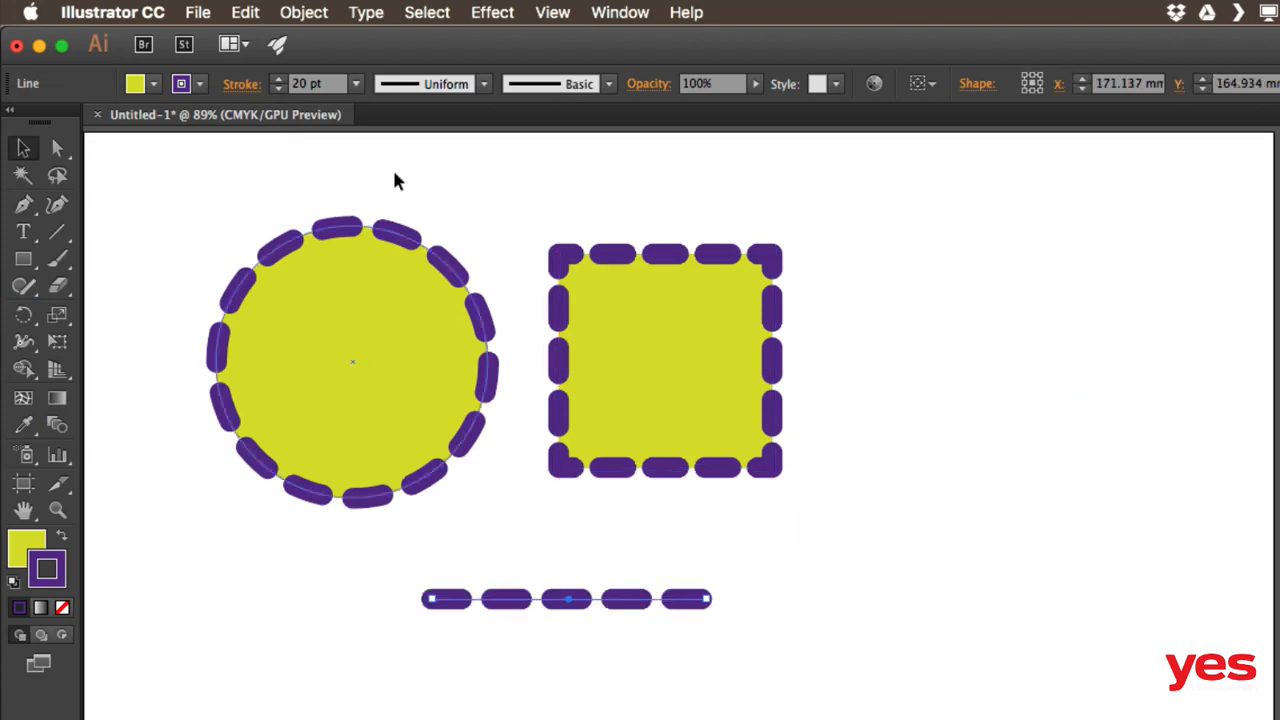
pyautogui.click(241, 84)
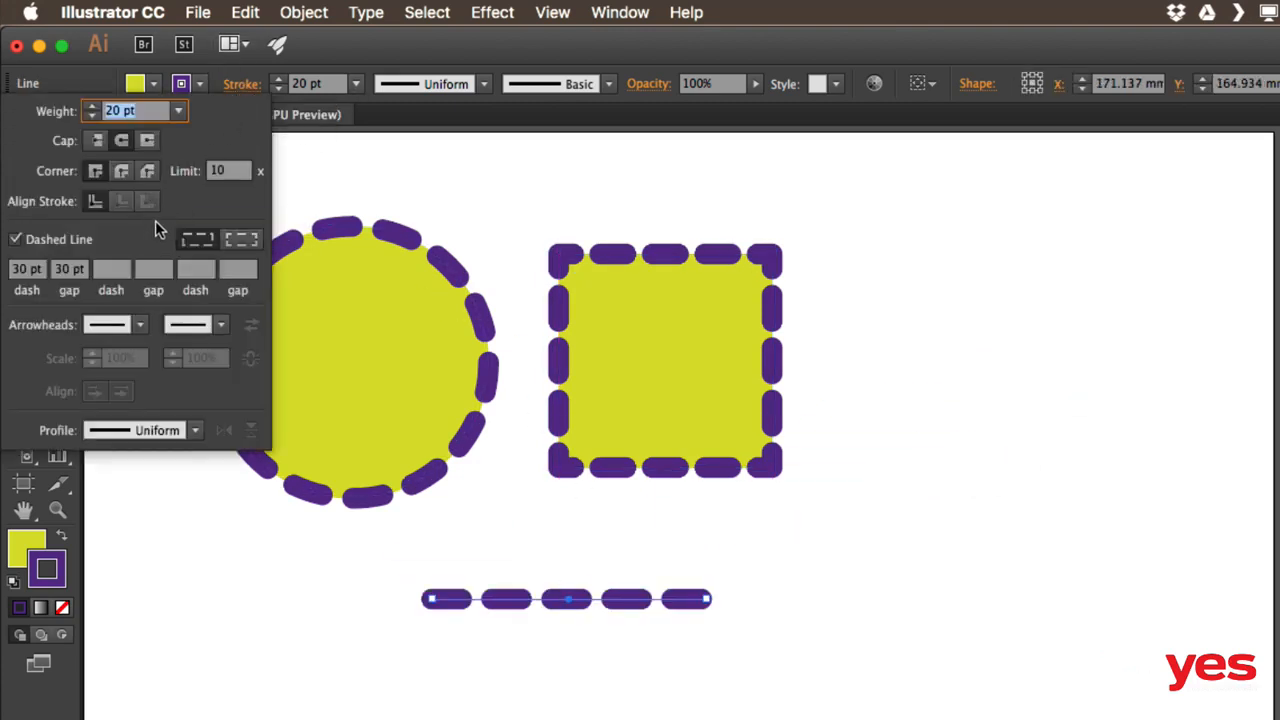
pyautogui.click(141, 325)
pyautogui.moveTo(181, 400); pyautogui.dragTo(169, 587)
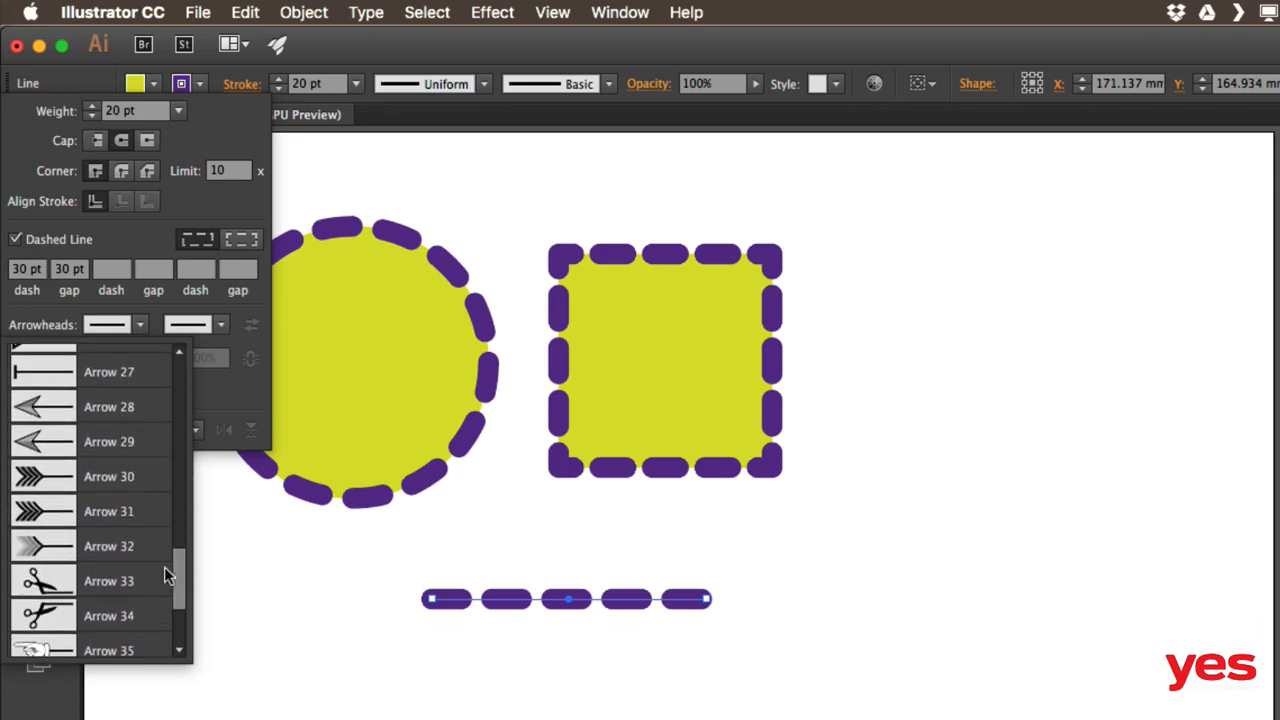
pyautogui.click(110, 482)
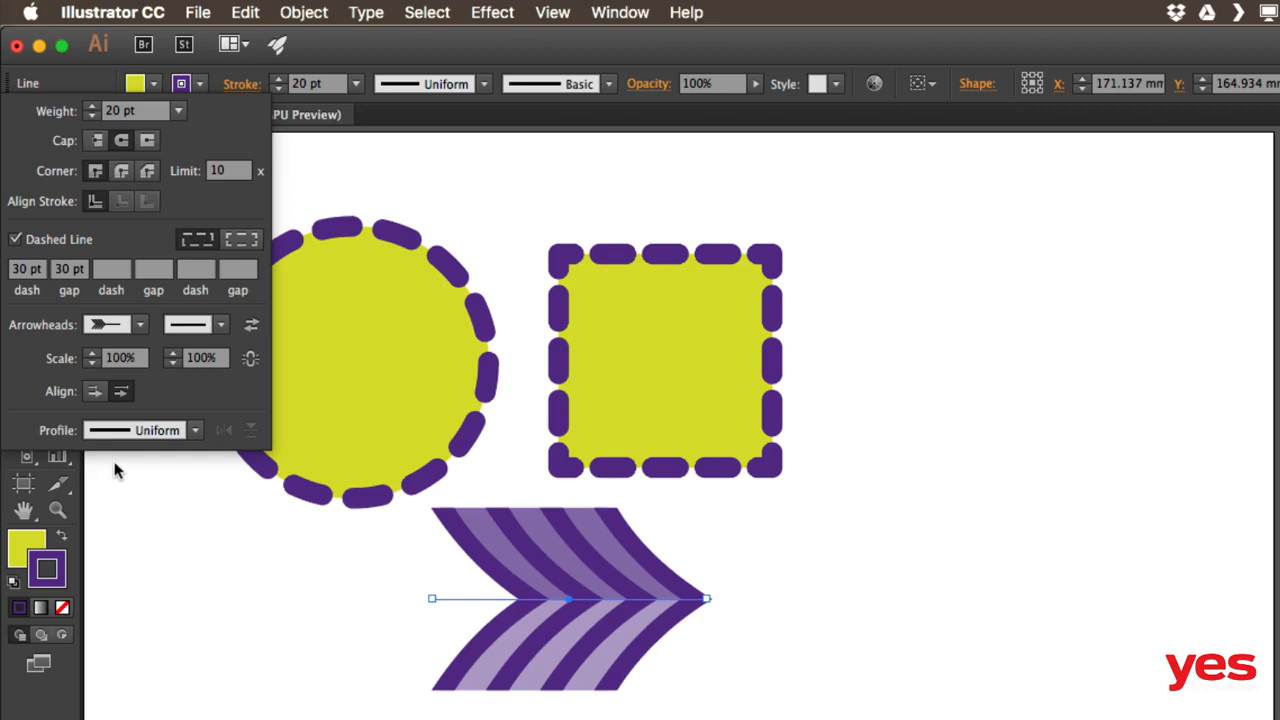
pyautogui.click(221, 324)
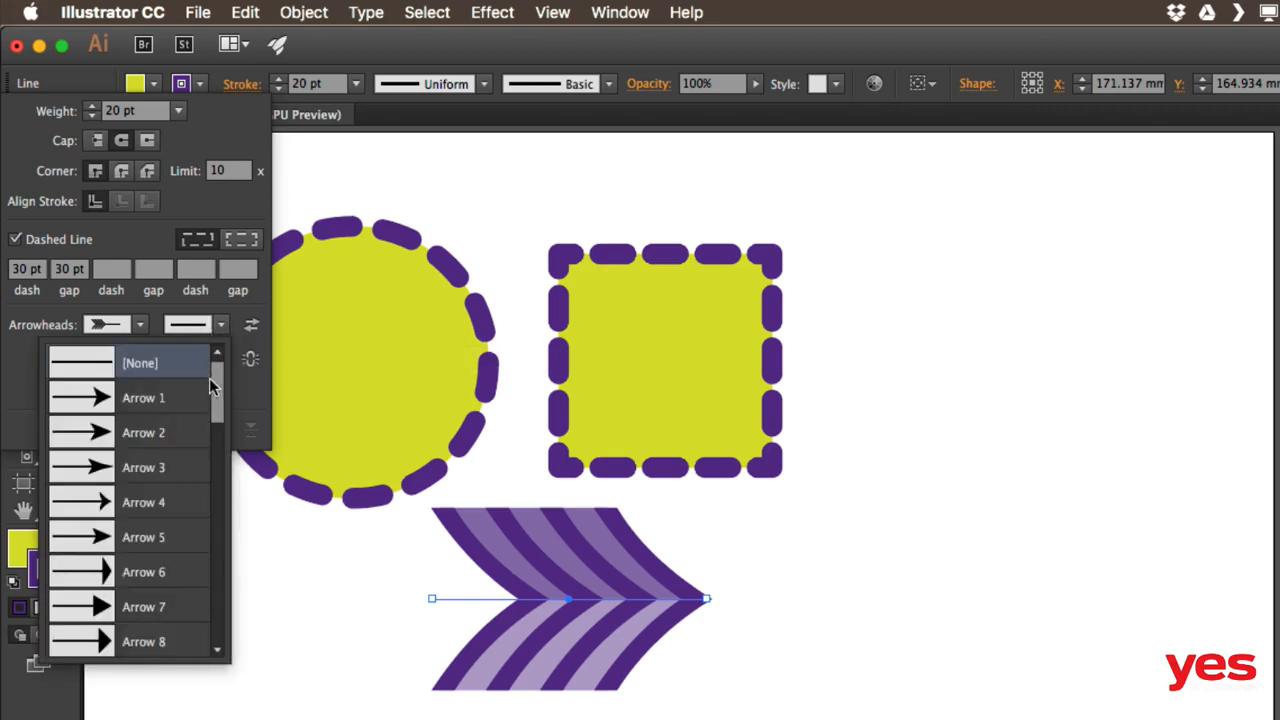
pyautogui.click(152, 500)
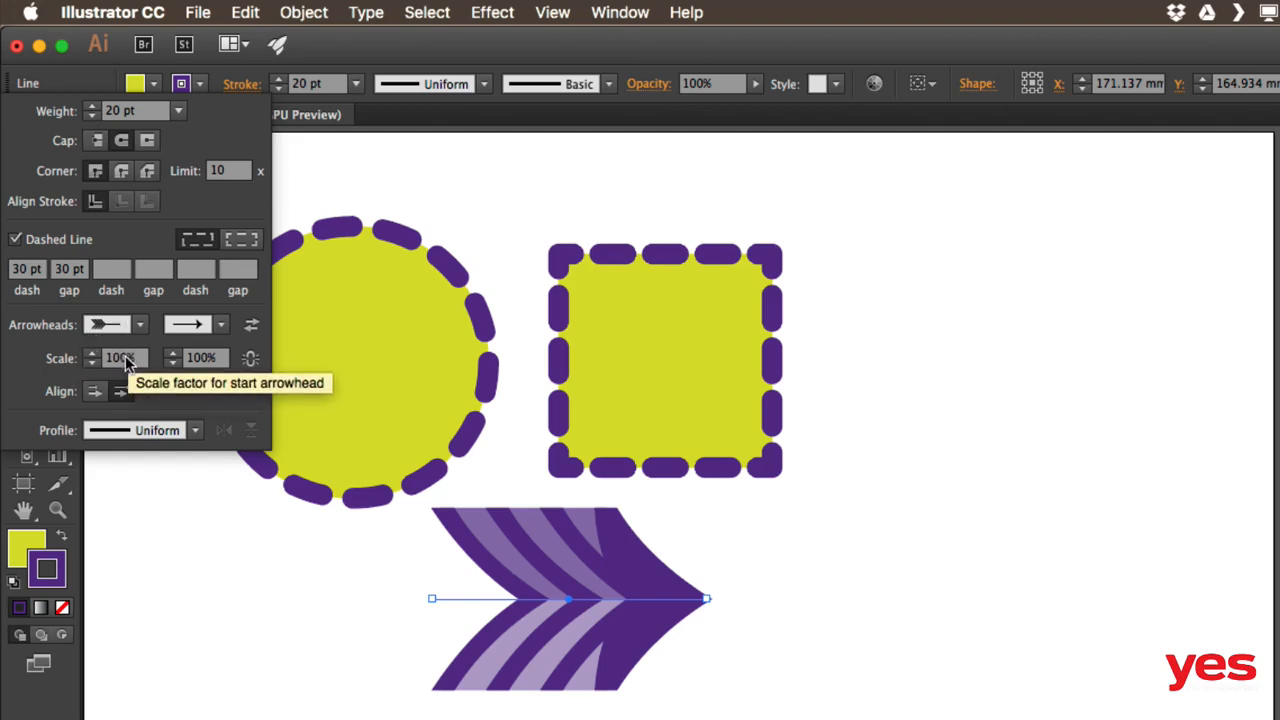
# Scale the line's feathered start arrowhead to 30%.
pyautogui.click(92, 363)
pyautogui.click(92, 363)
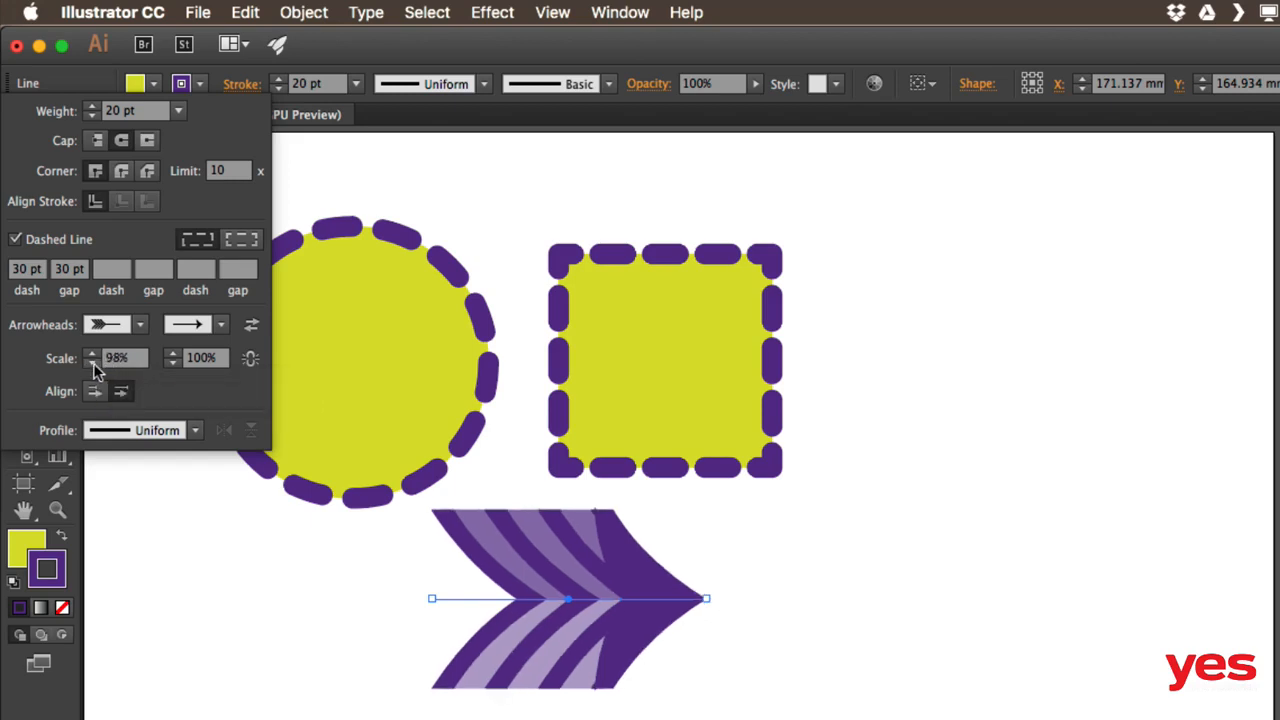
pyautogui.click(92, 363)
pyautogui.click(92, 363)
pyautogui.click(92, 363)
pyautogui.click(92, 363)
pyautogui.click(92, 363)
pyautogui.click(92, 363)
pyautogui.click(92, 363)
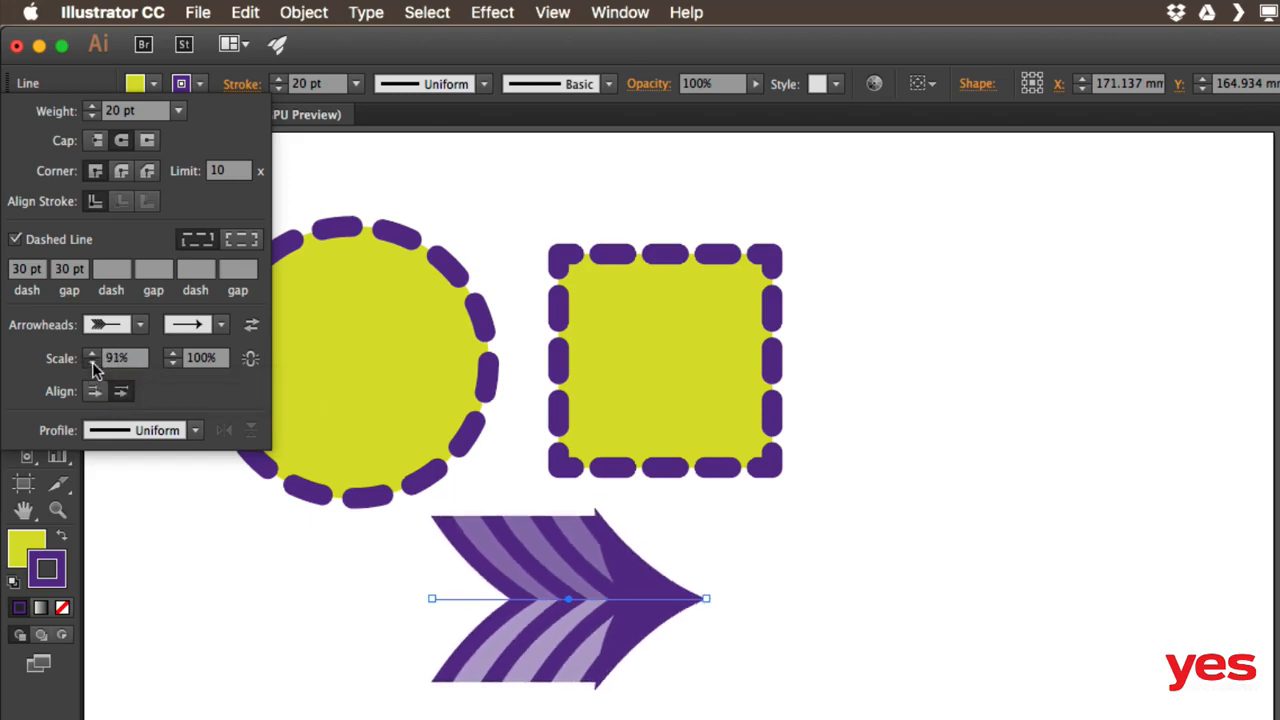
pyautogui.click(92, 363)
pyautogui.click(92, 363)
pyautogui.click(92, 363)
pyautogui.click(92, 363)
pyautogui.click(92, 363)
pyautogui.click(92, 363)
pyautogui.click(92, 363)
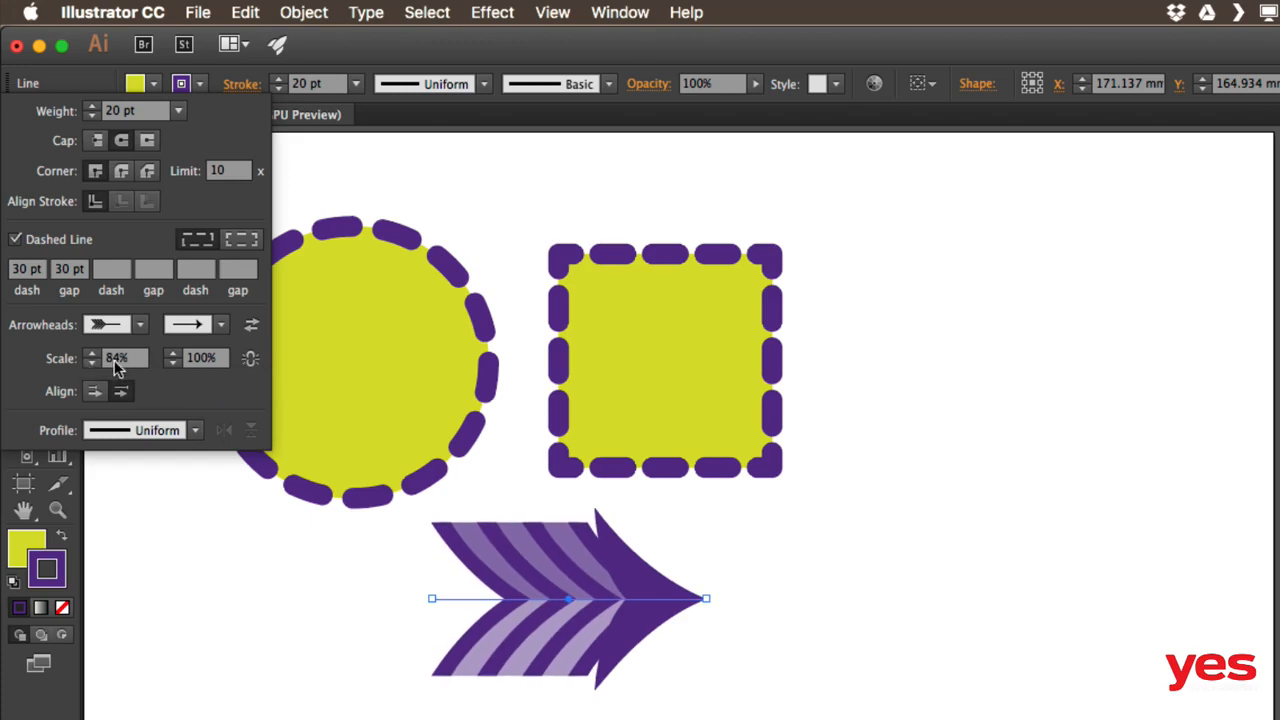
pyautogui.click(92, 363)
pyautogui.click(92, 363)
pyautogui.click(92, 363)
pyautogui.click(92, 363)
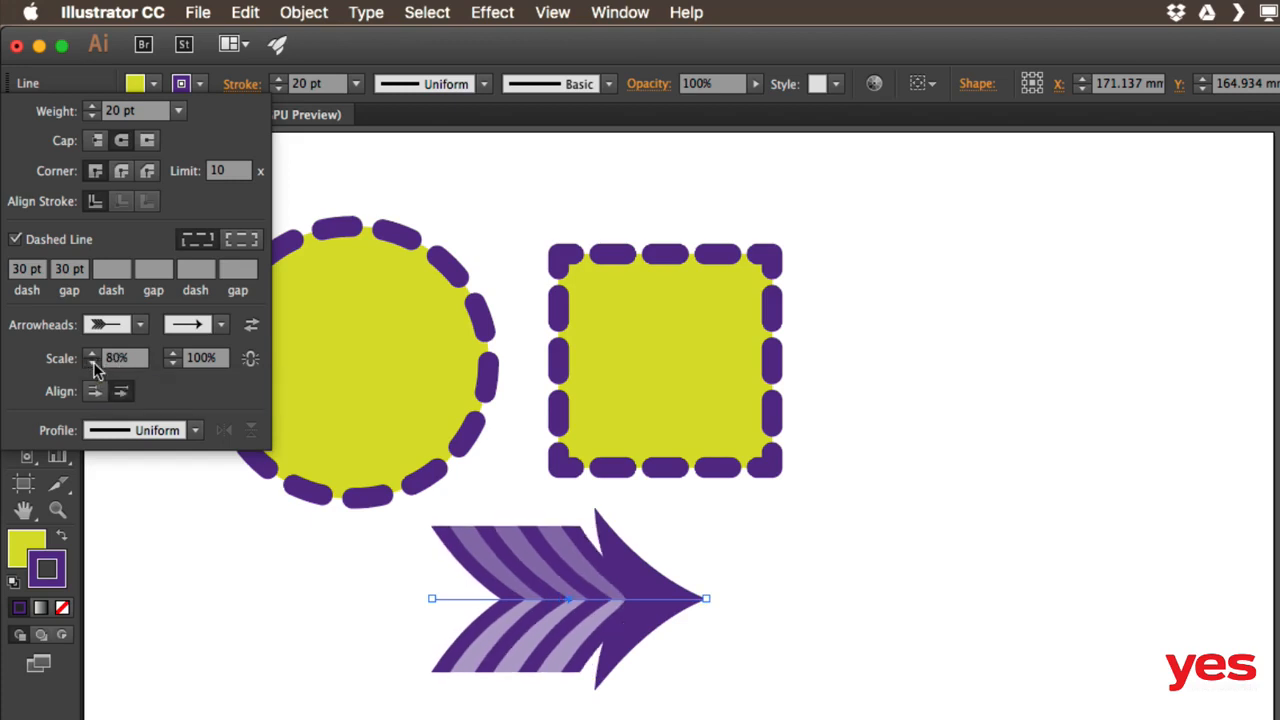
pyautogui.keyDown('shift'); pyautogui.click(92, 363); pyautogui.keyUp('shift')
pyautogui.keyDown('shift'); pyautogui.click(92, 363); pyautogui.keyUp('shift')
pyautogui.keyDown('shift'); pyautogui.click(92, 363); pyautogui.keyUp('shift')
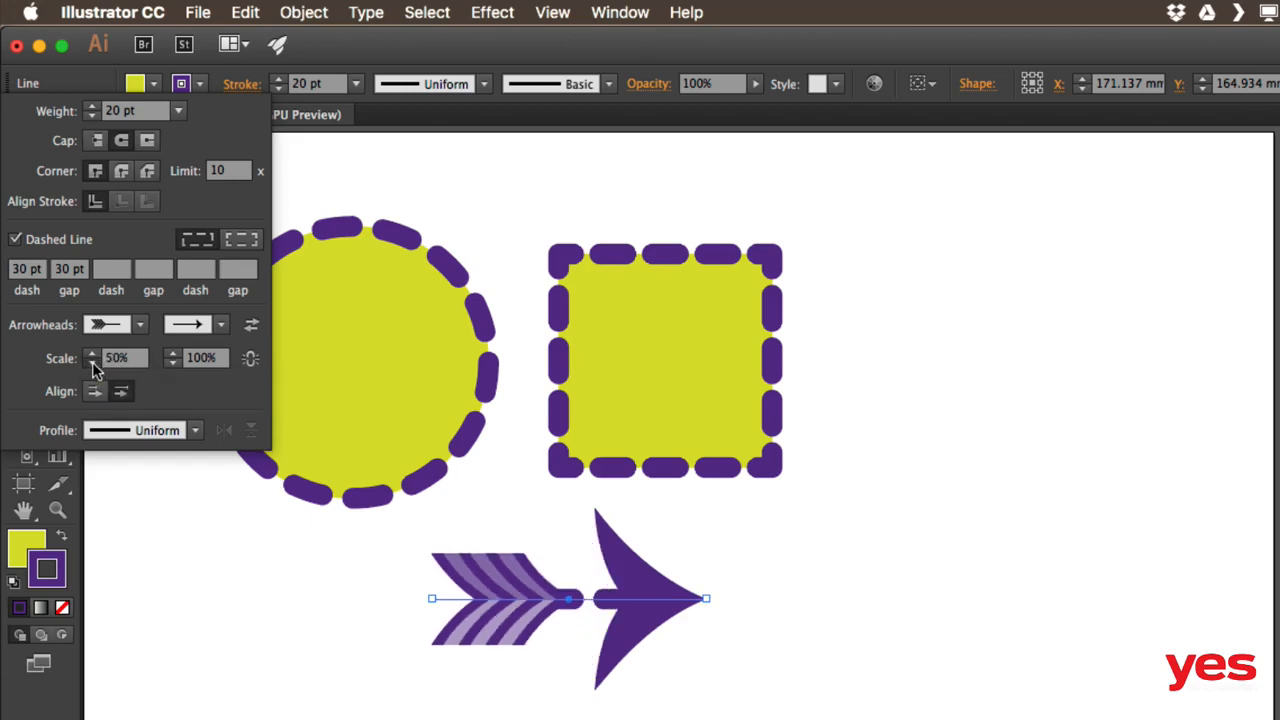
pyautogui.keyDown('shift'); pyautogui.click(92, 363); pyautogui.keyUp('shift')
pyautogui.keyDown('shift'); pyautogui.click(92, 363); pyautogui.keyUp('shift')
pyautogui.keyDown('shift'); pyautogui.click(92, 363); pyautogui.keyUp('shift')
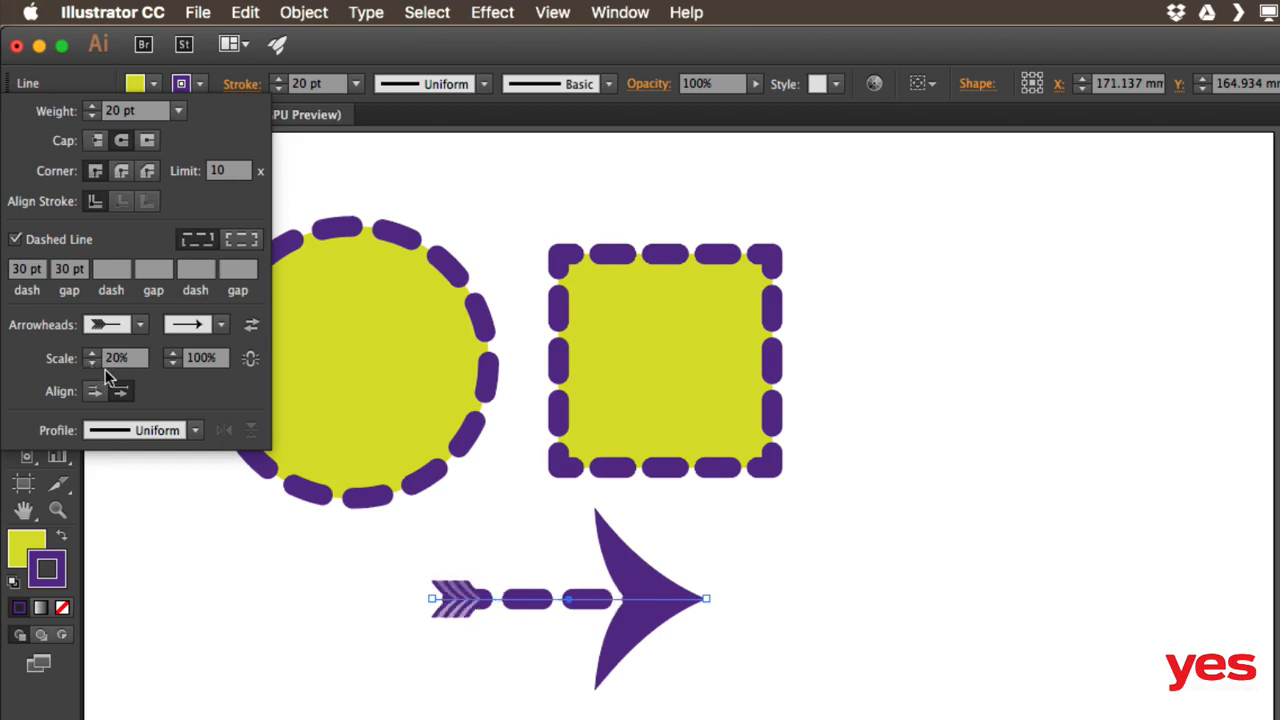
pyautogui.keyDown('shift'); pyautogui.click(92, 353); pyautogui.keyUp('shift')
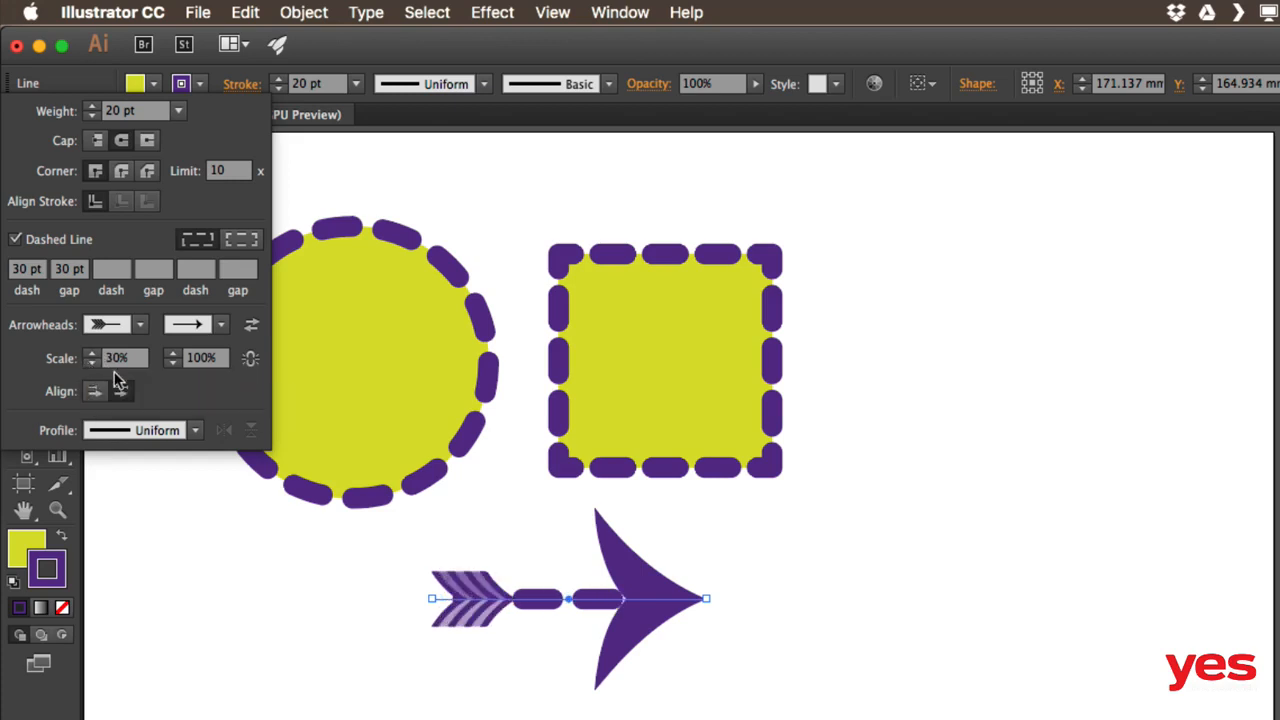
# Scale the line's end arrowhead to 50%, trying 30% first.
pyautogui.moveTo(222, 360); pyautogui.dragTo(180, 364)
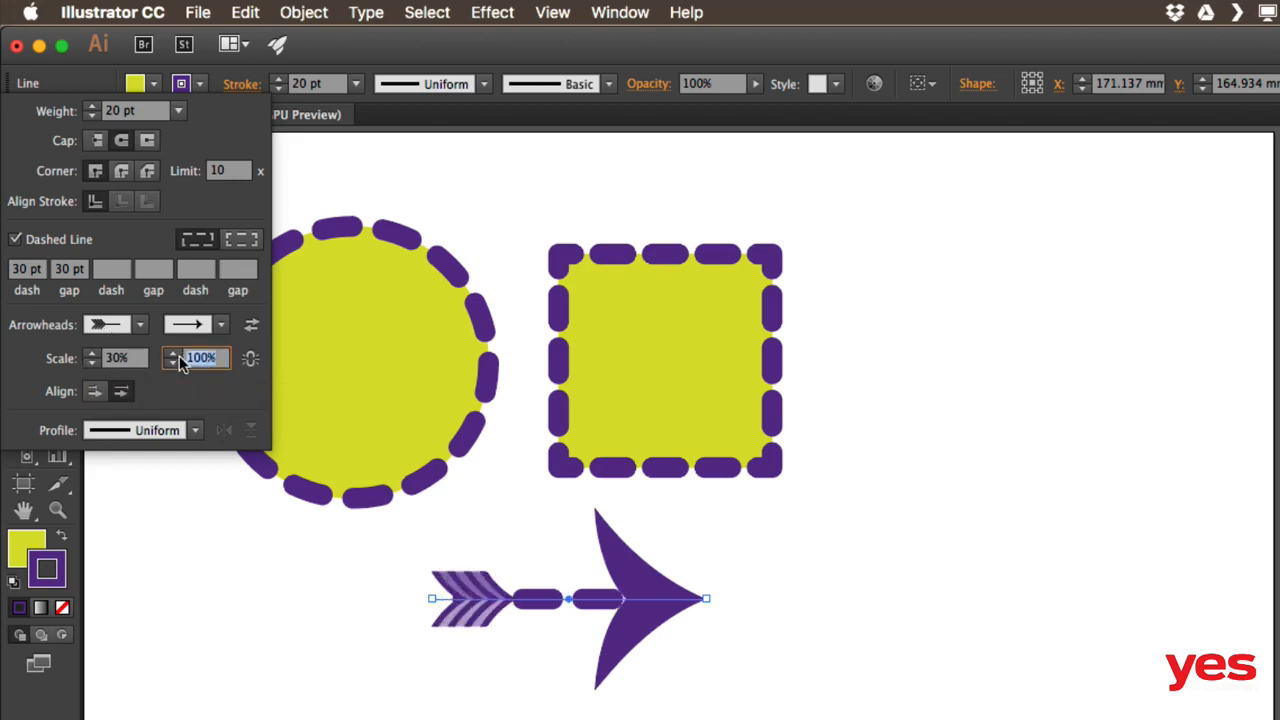
pyautogui.write('30')
pyautogui.press('Return')
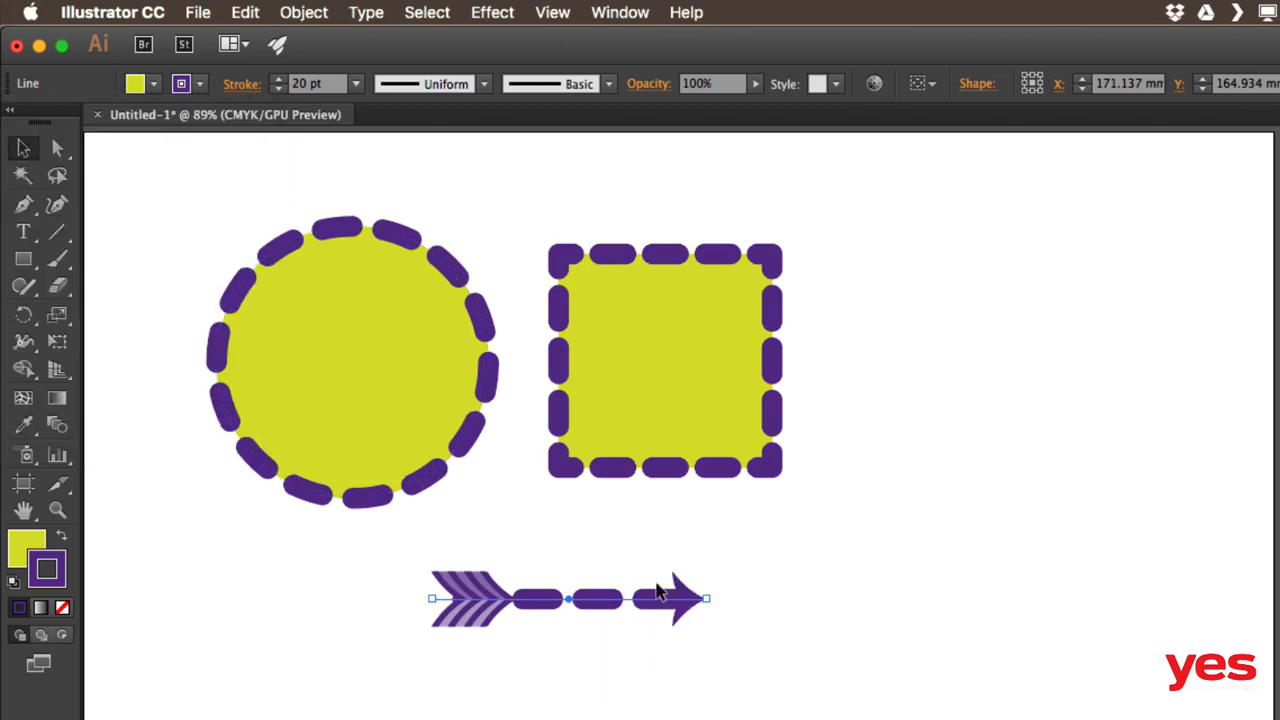
pyautogui.click(242, 84)
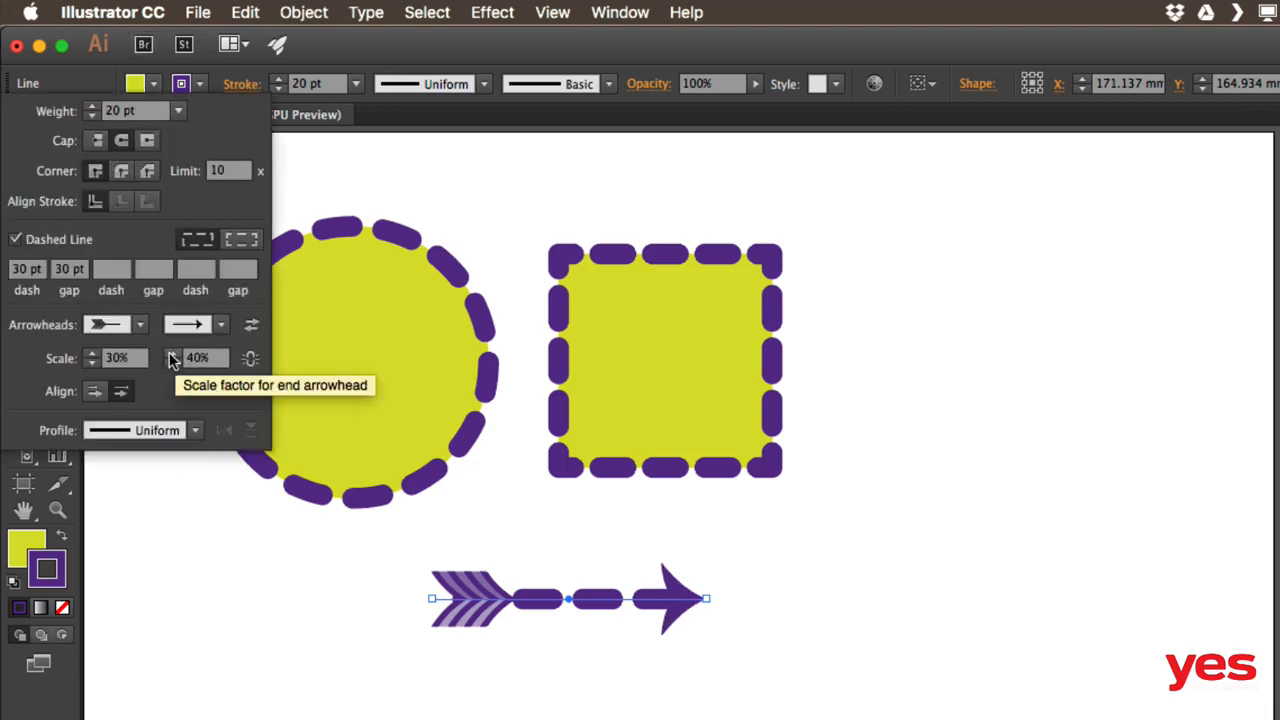
pyautogui.click(172, 354)
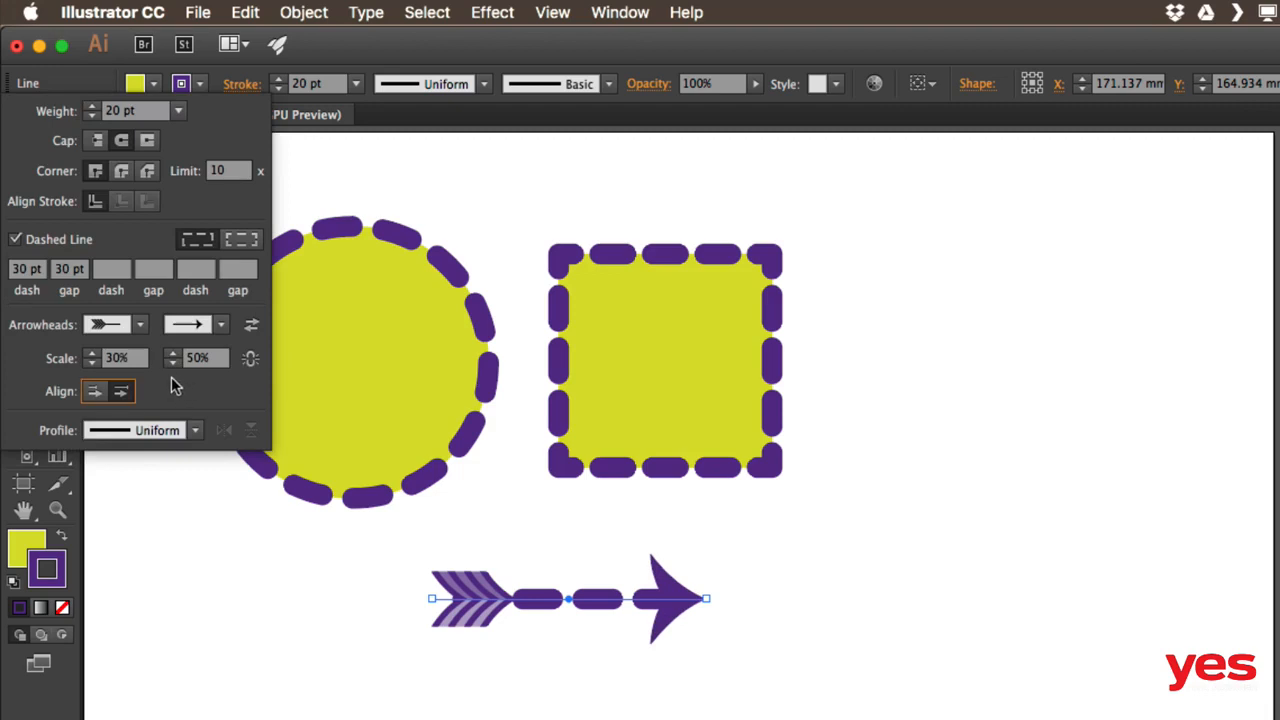
# Extend the arrowhead tips beyond the ends of the path, and turn off the line's dashes.
pyautogui.click(93, 394)
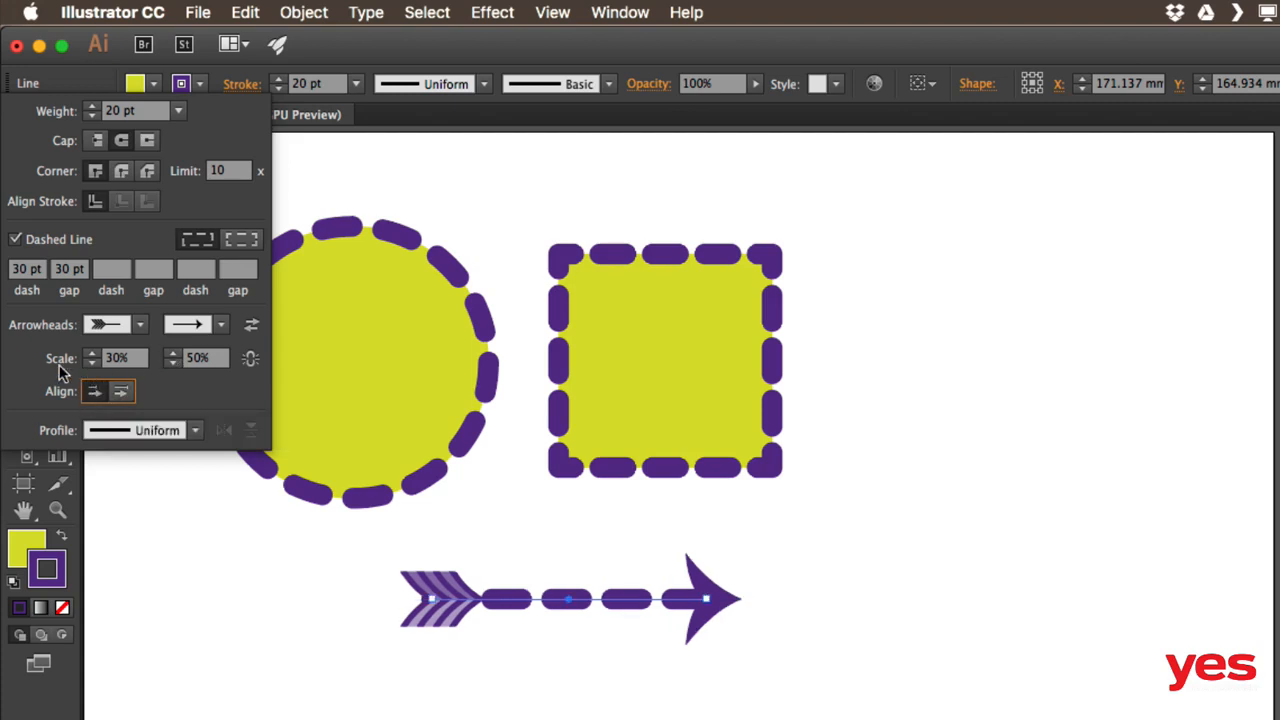
pyautogui.click(15, 240)
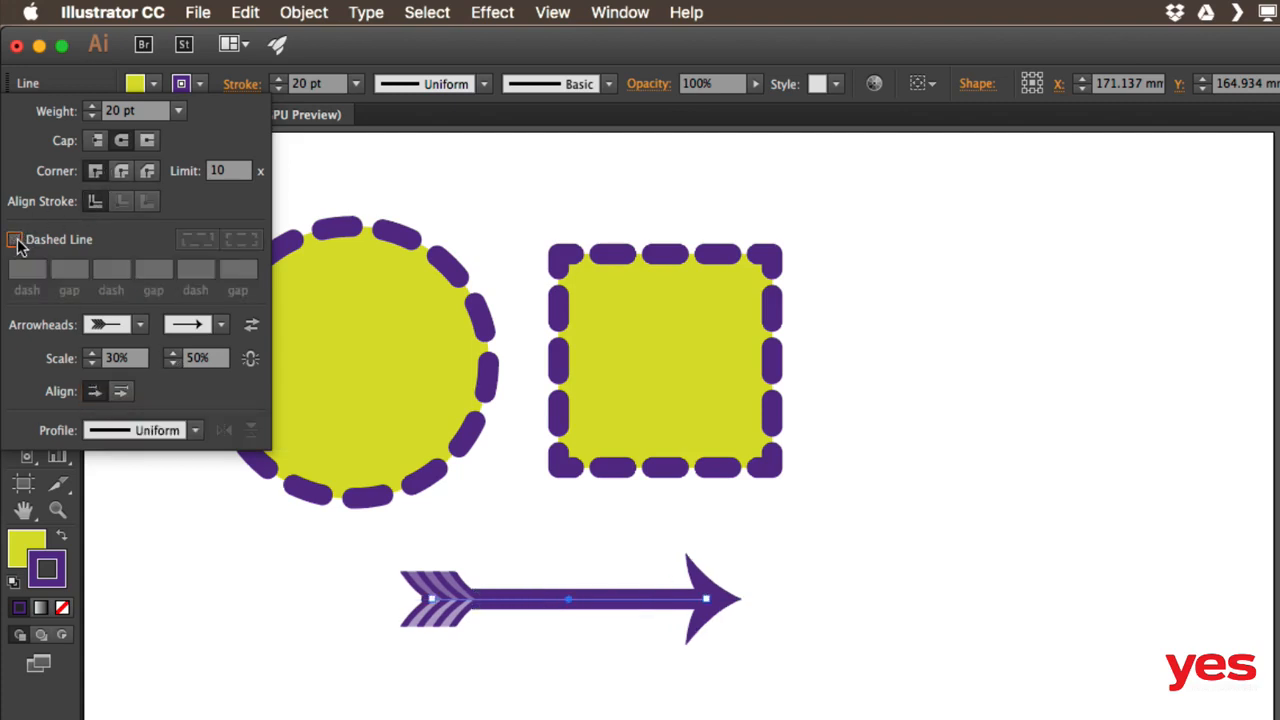
# Swap the line's start and end arrowheads, and swap them back to their original ends.
pyautogui.click(251, 326)
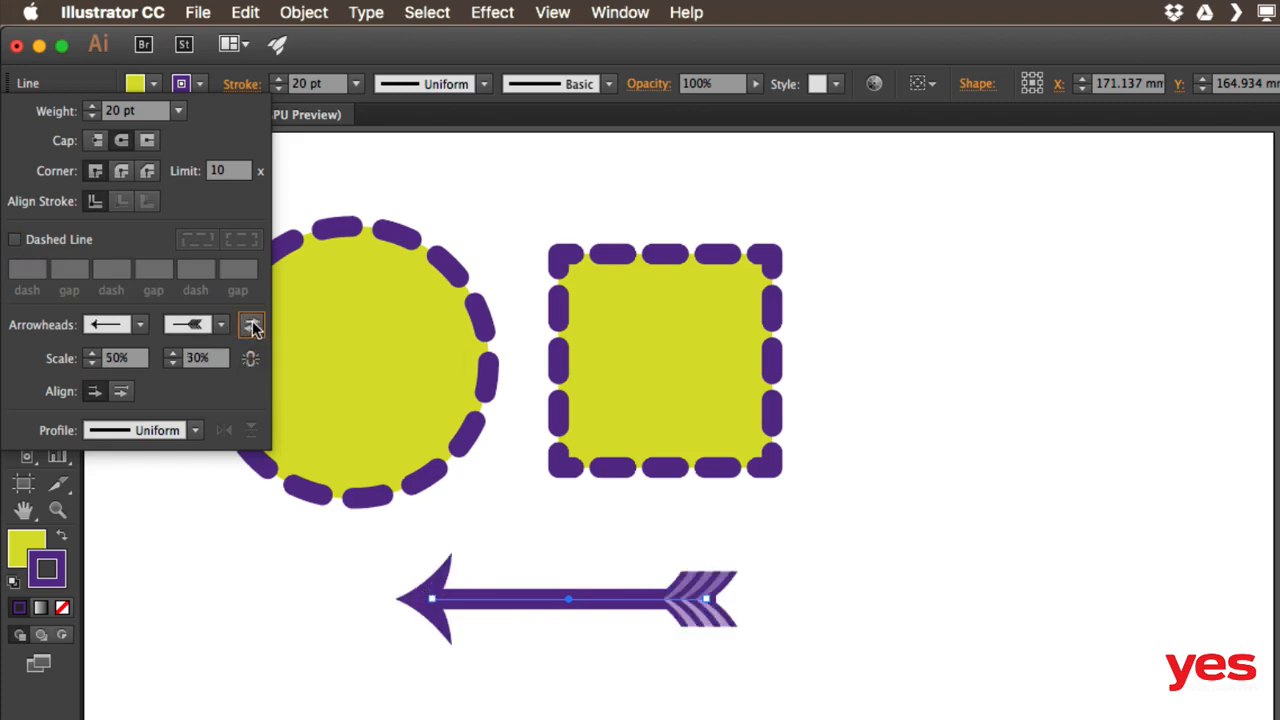
pyautogui.click(251, 325)
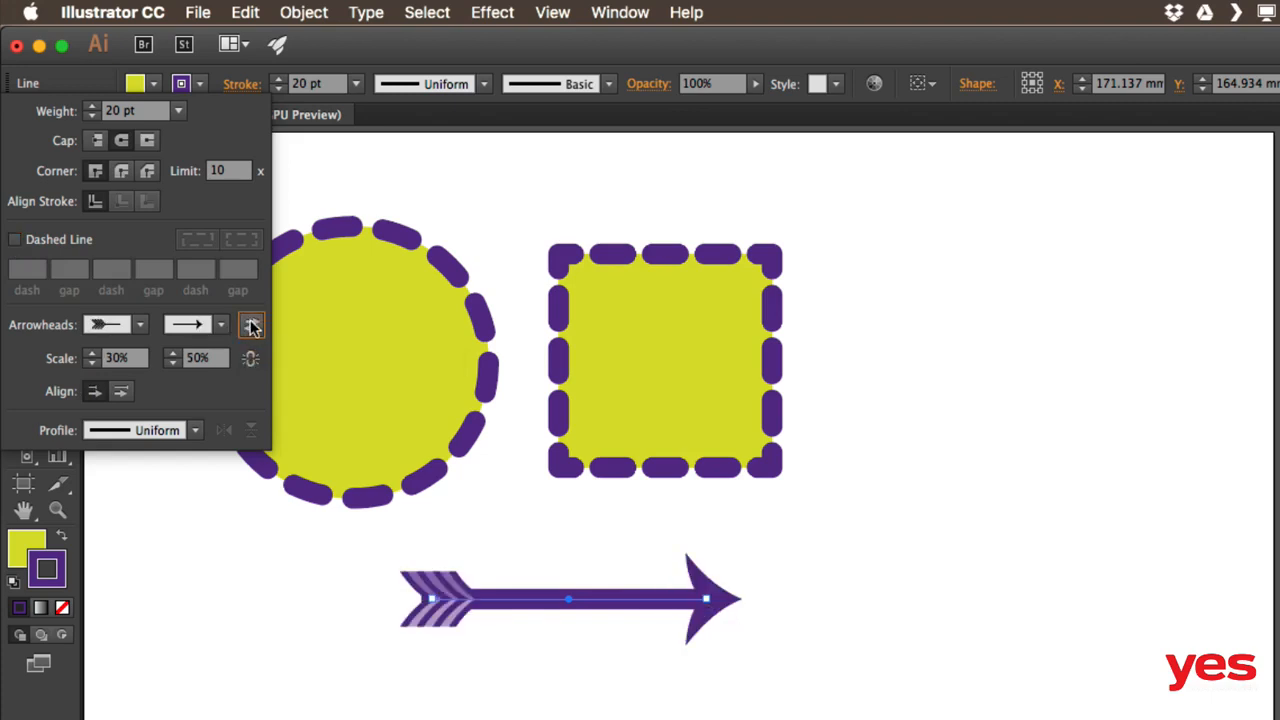
pyautogui.click(434, 395)
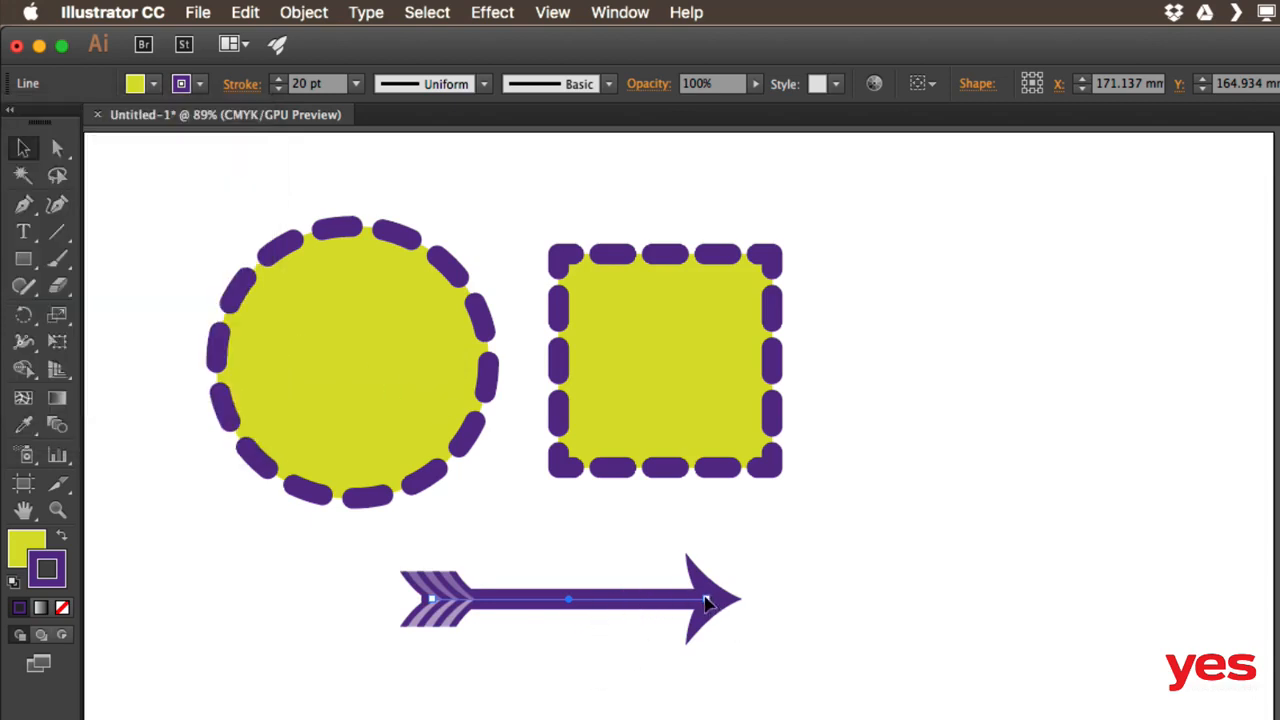
# Lengthen the arrow by its tip, and reposition it beside the square, sloping upward and about 94 mm wide.
pyautogui.moveTo(705, 601); pyautogui.dragTo(889, 604)
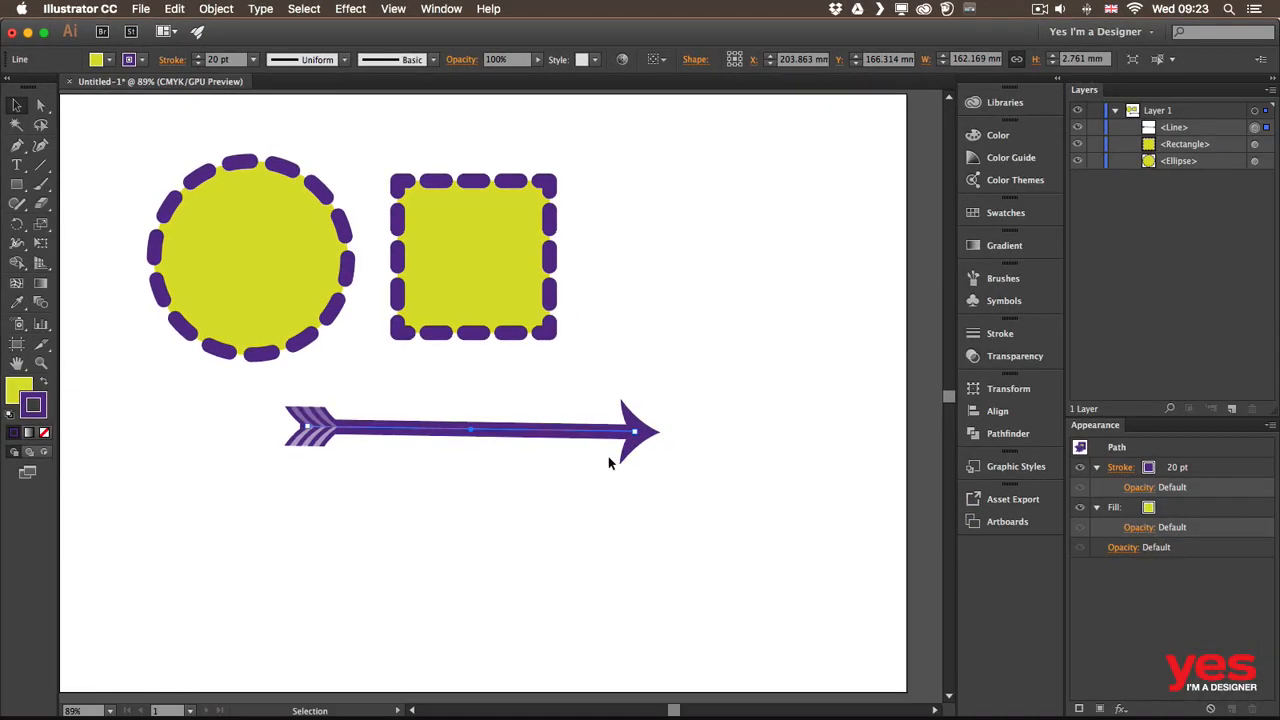
pyautogui.moveTo(634, 434); pyautogui.dragTo(724, 277)
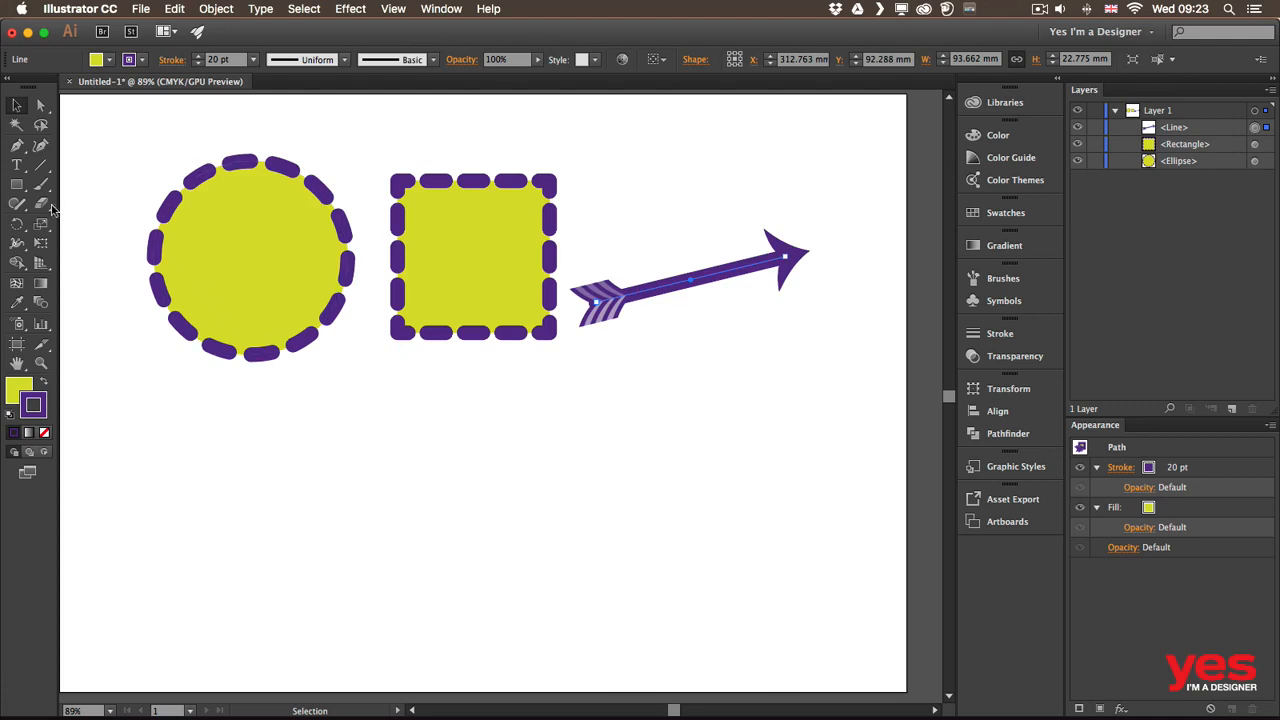
# Draw a solid-stroked circle about 71 mm across with the Ellipse tool, and centre it below the large dashed circle.
pyautogui.moveTo(16, 187); pyautogui.dragTo(76, 226)
pyautogui.moveTo(369, 415); pyautogui.dragTo(512, 557)
pyautogui.press('v')
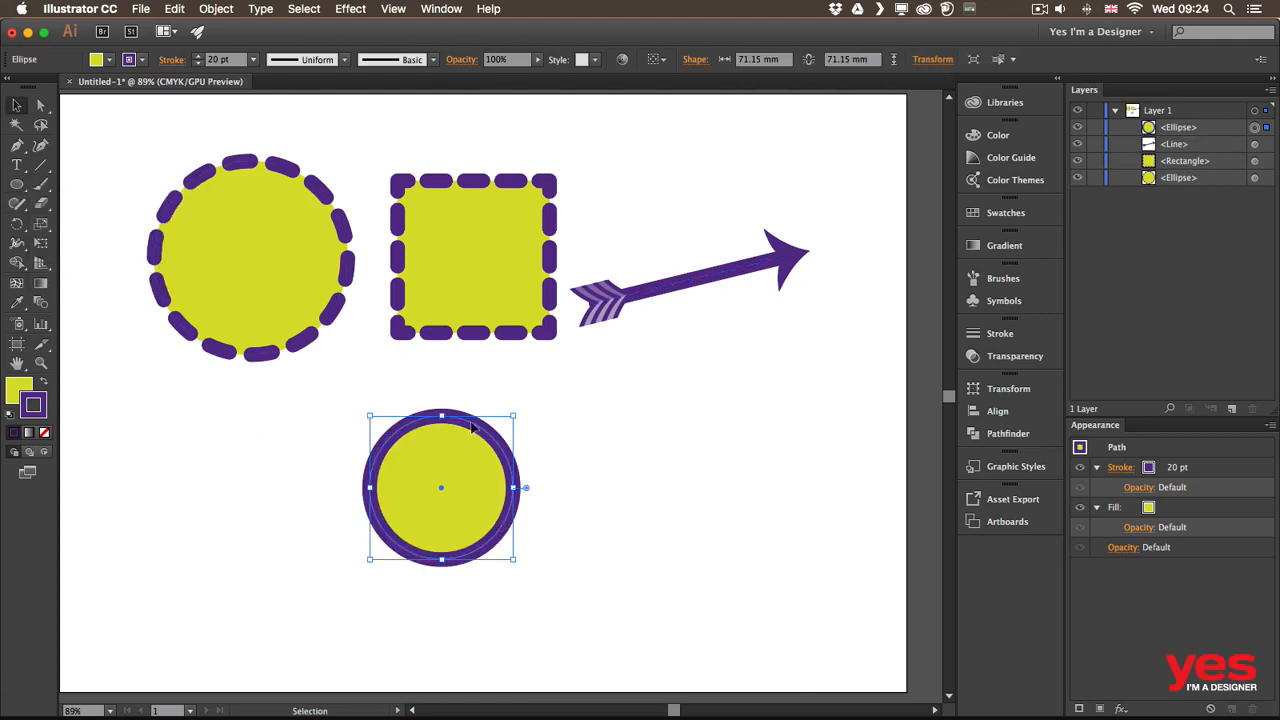
pyautogui.moveTo(456, 456); pyautogui.dragTo(481, 425)
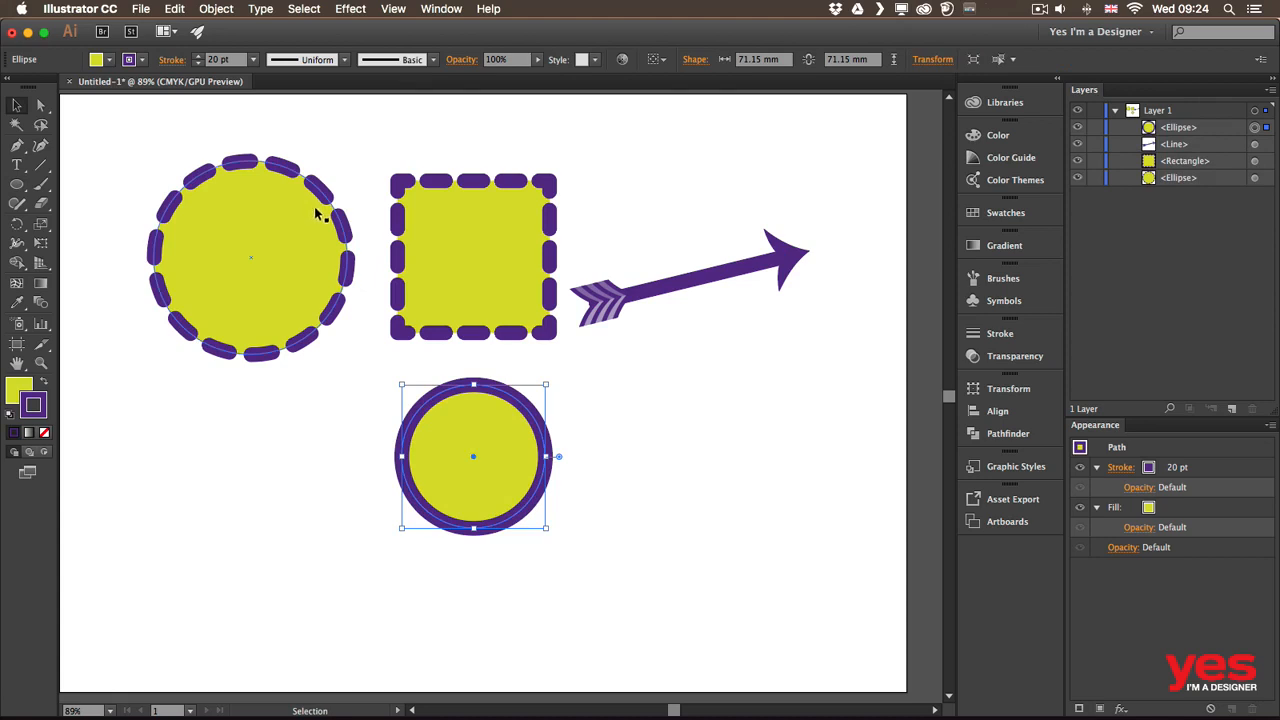
pyautogui.moveTo(508, 400); pyautogui.dragTo(285, 424)
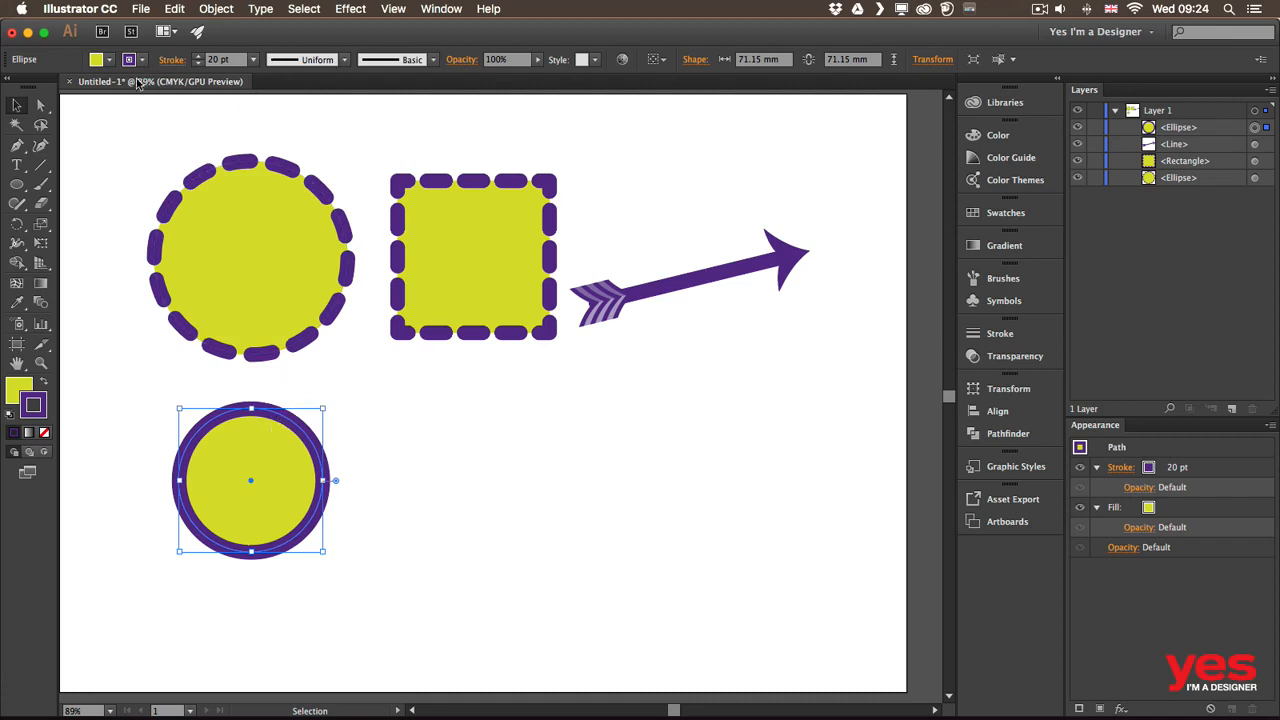
# Try the lens-shaped width profile on the small circle's stroke, and apply the triangular profile that tapers from thick to thin.
pyautogui.click(172, 60)
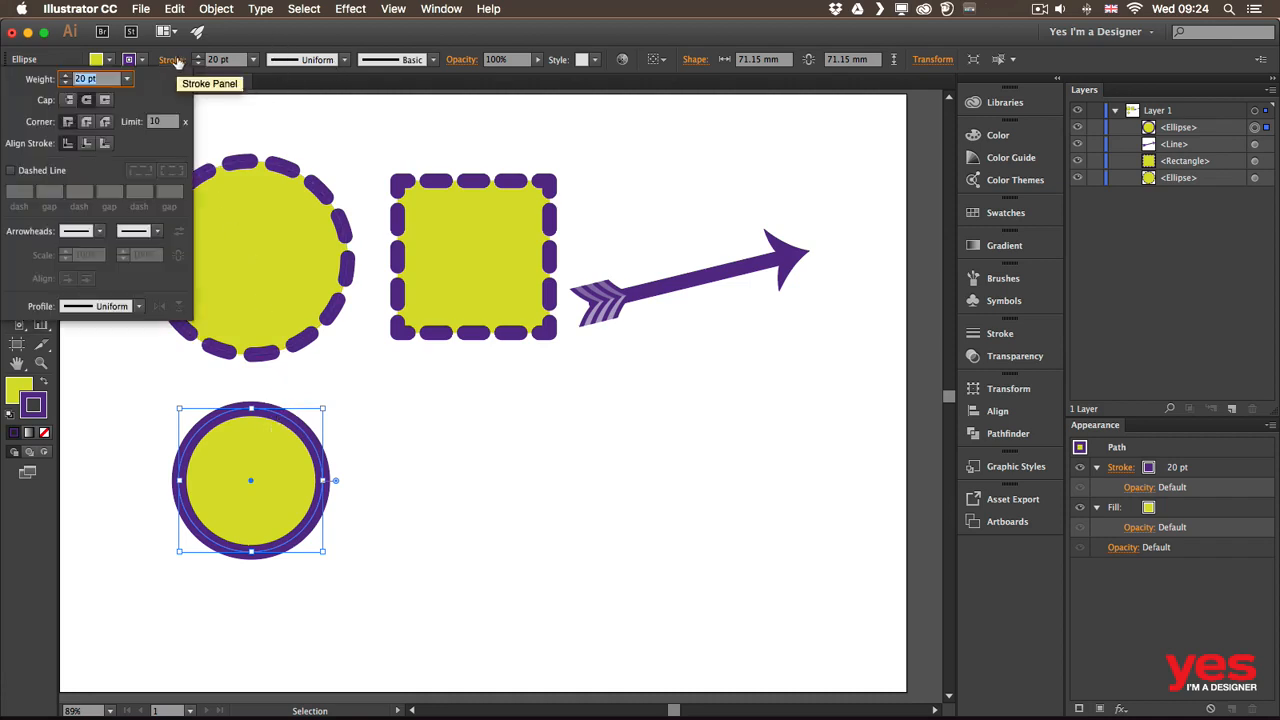
pyautogui.click(140, 308)
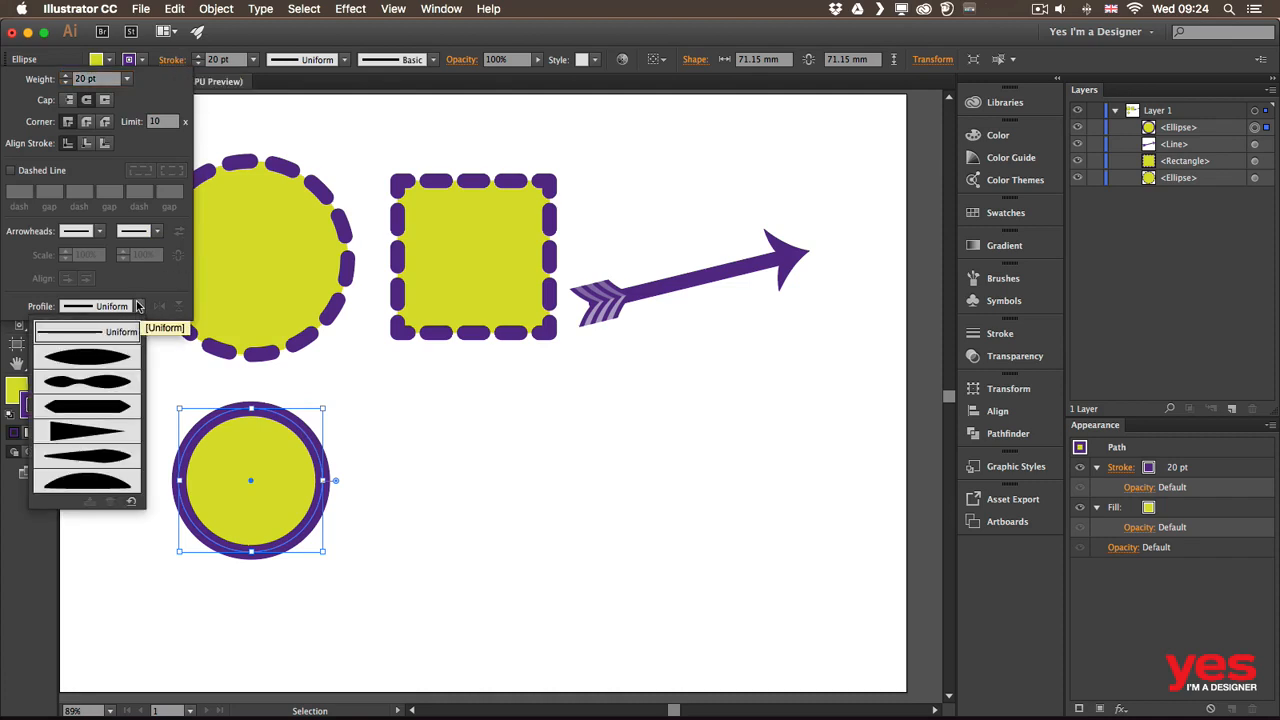
pyautogui.click(100, 360)
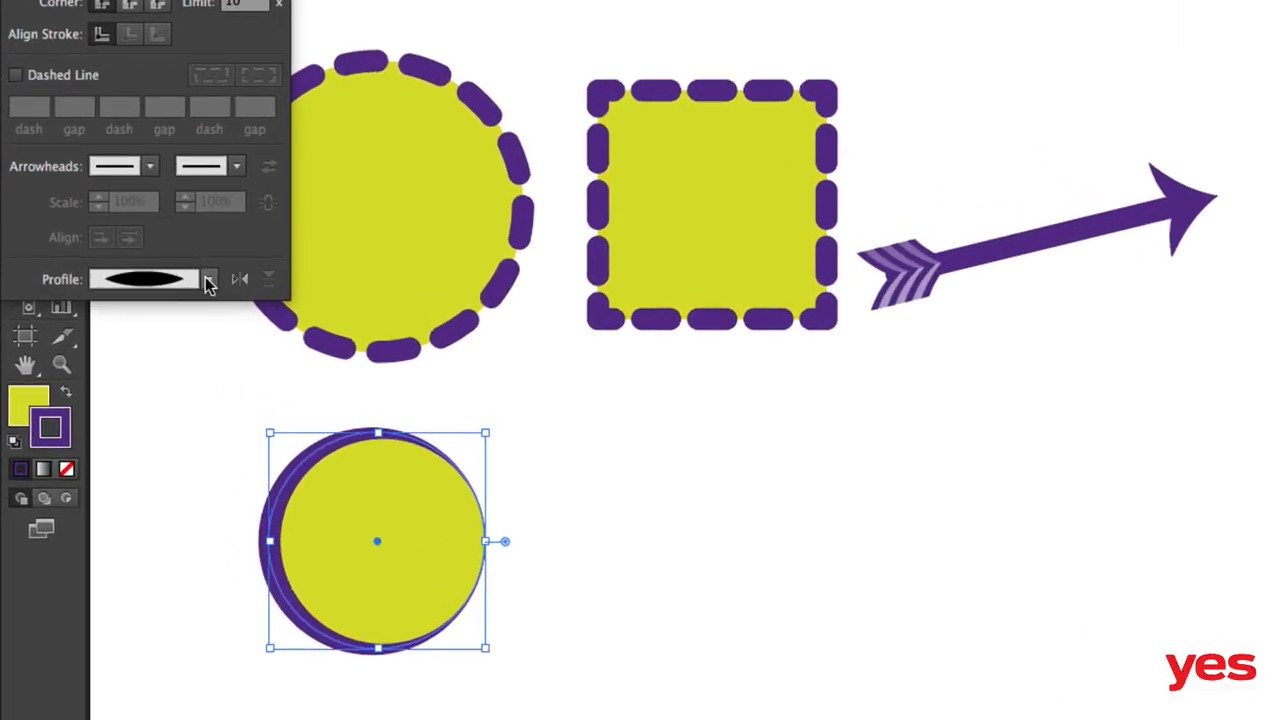
pyautogui.click(139, 306)
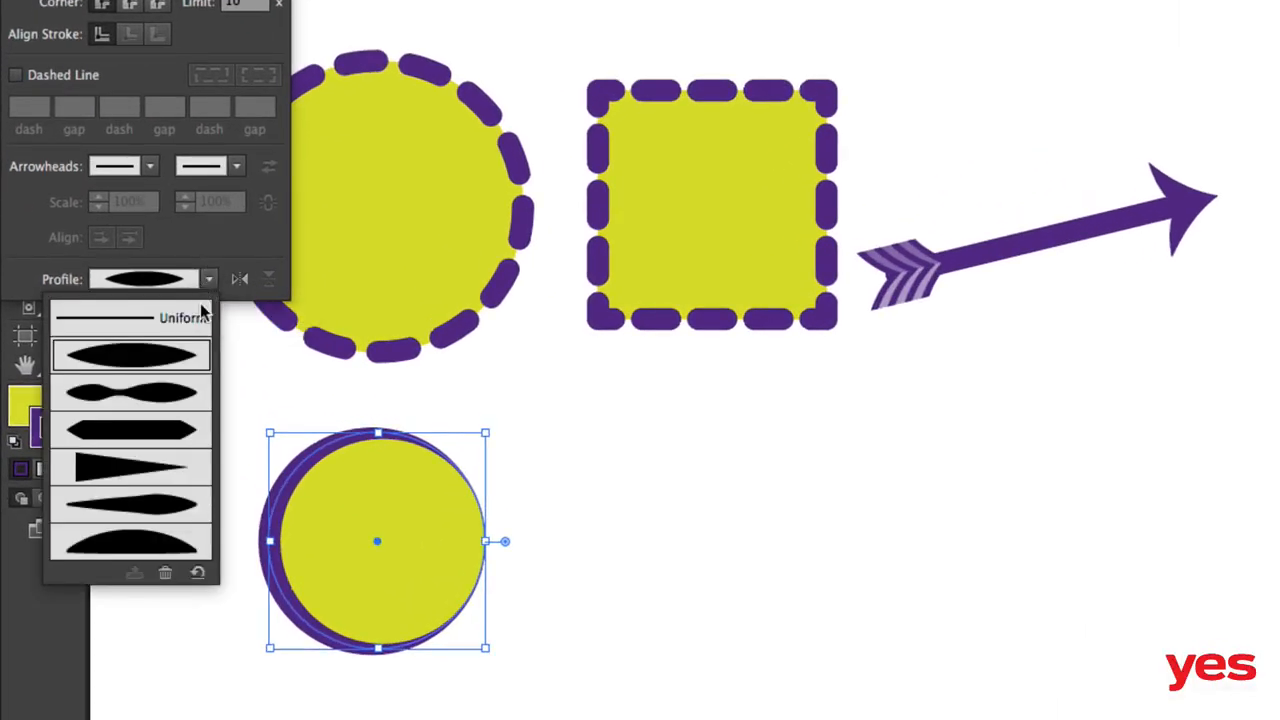
pyautogui.click(155, 468)
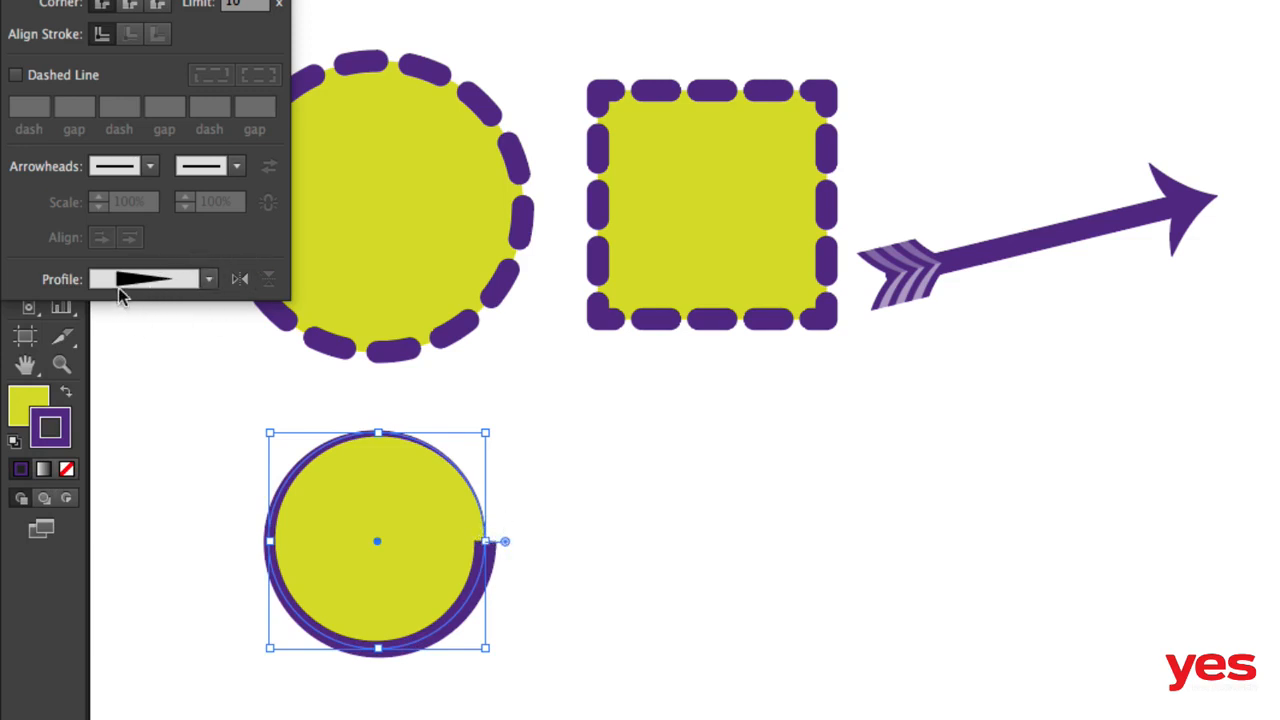
# Flip the small circle's tapered width profile along its path, and try both directions.
pyautogui.click(241, 280)
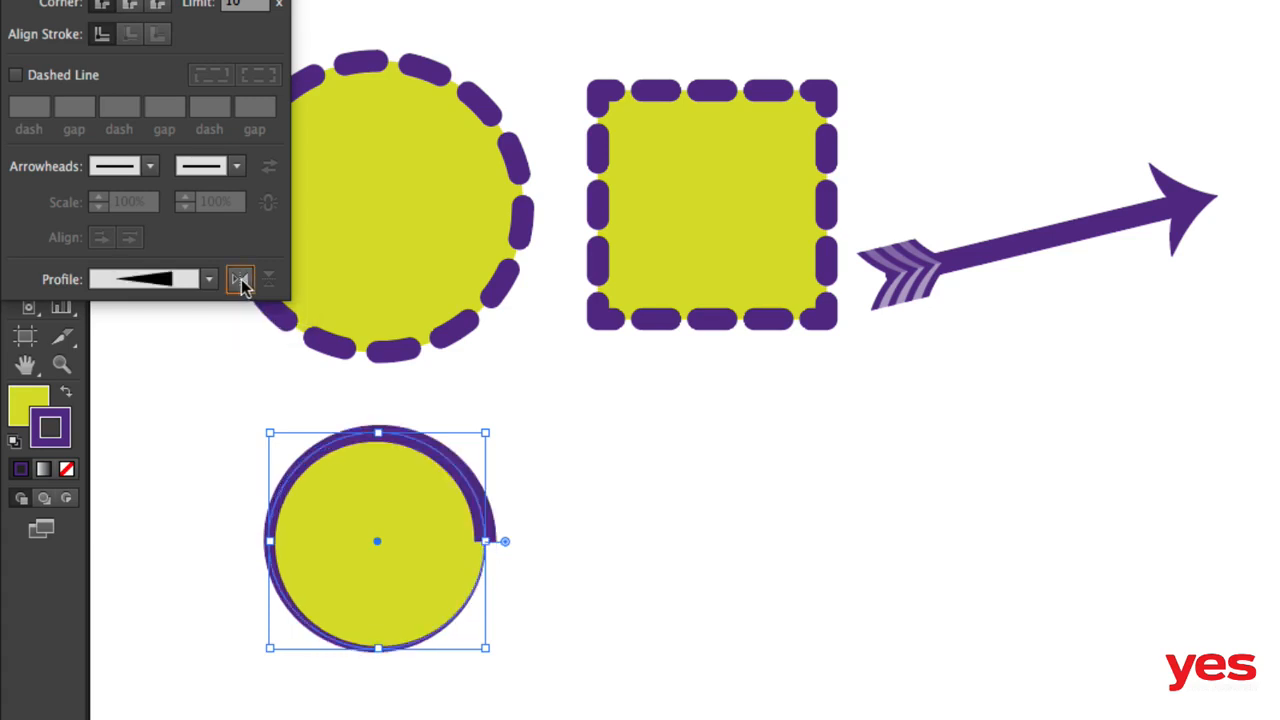
pyautogui.click(241, 281)
pyautogui.click(238, 281)
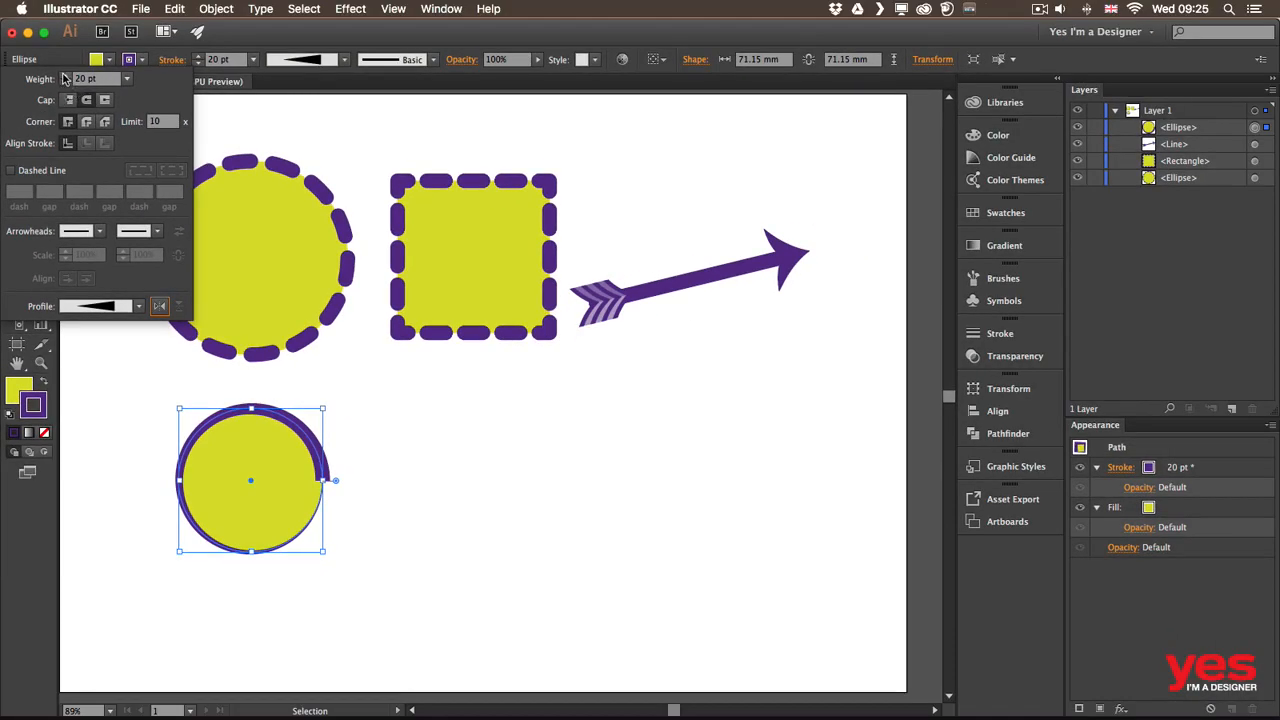
# Raise the small circle's stroke weight to 30 pt, and return it to 20 pt.
pyautogui.click(66, 77)
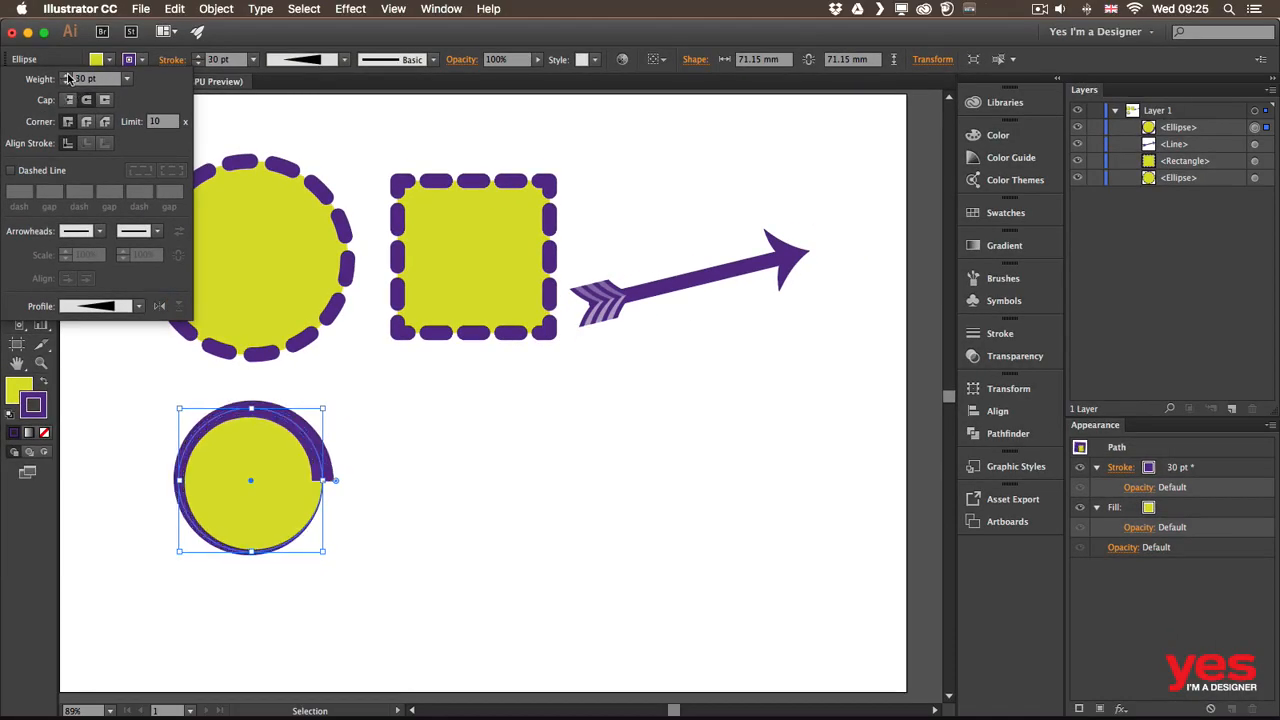
pyautogui.click(66, 77)
pyautogui.click(66, 83)
pyautogui.click(66, 84)
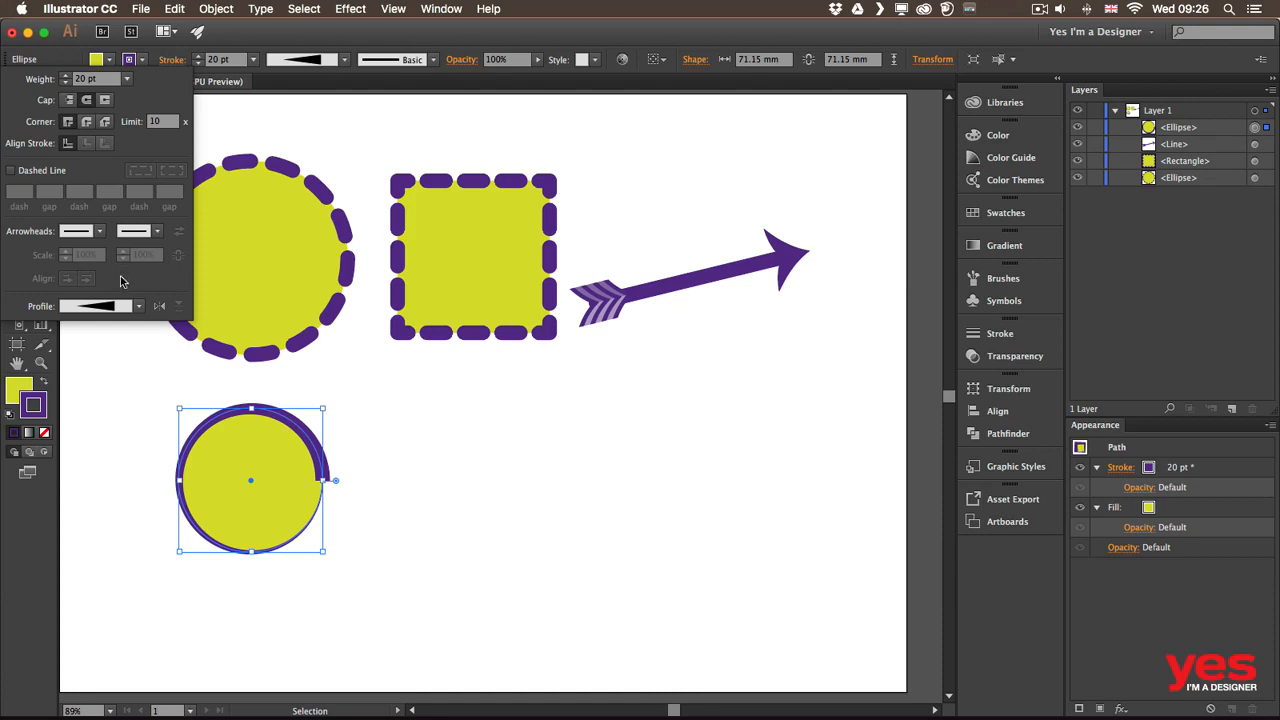
# Reset the small circle's stroke to the Uniform width profile.
pyautogui.click(140, 305)
pyautogui.click(108, 339)
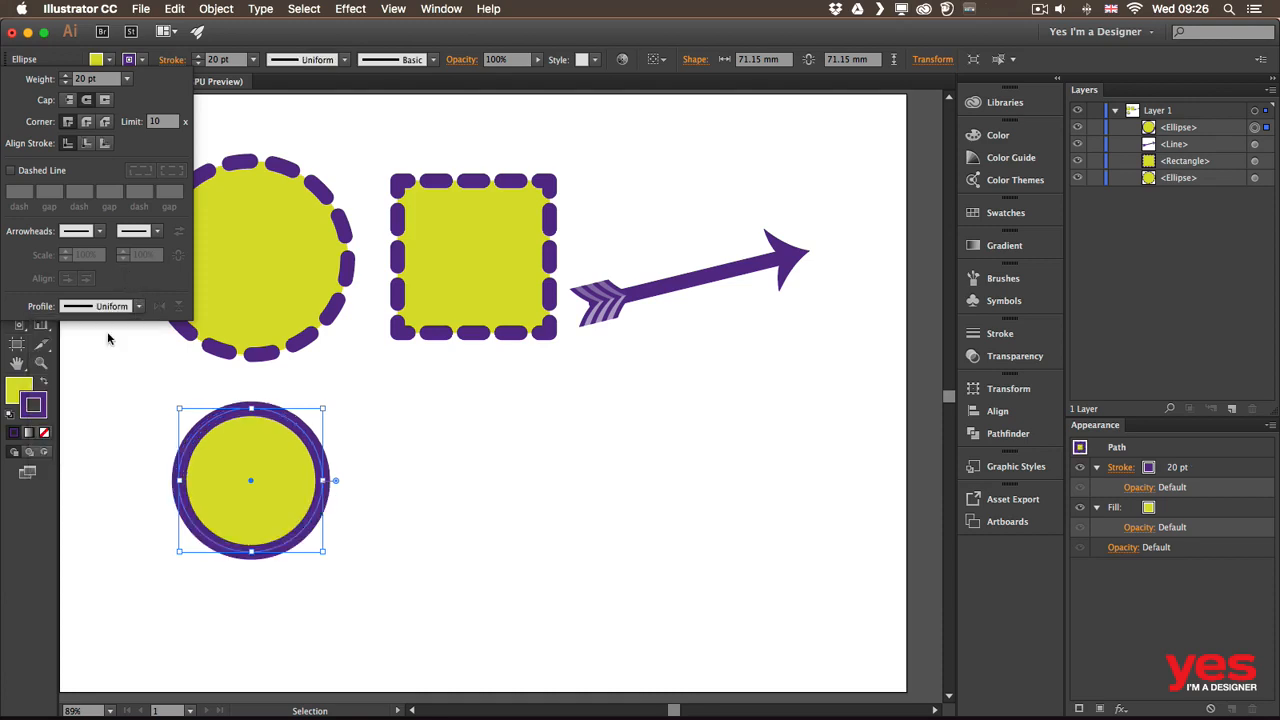
pyautogui.click(269, 41)
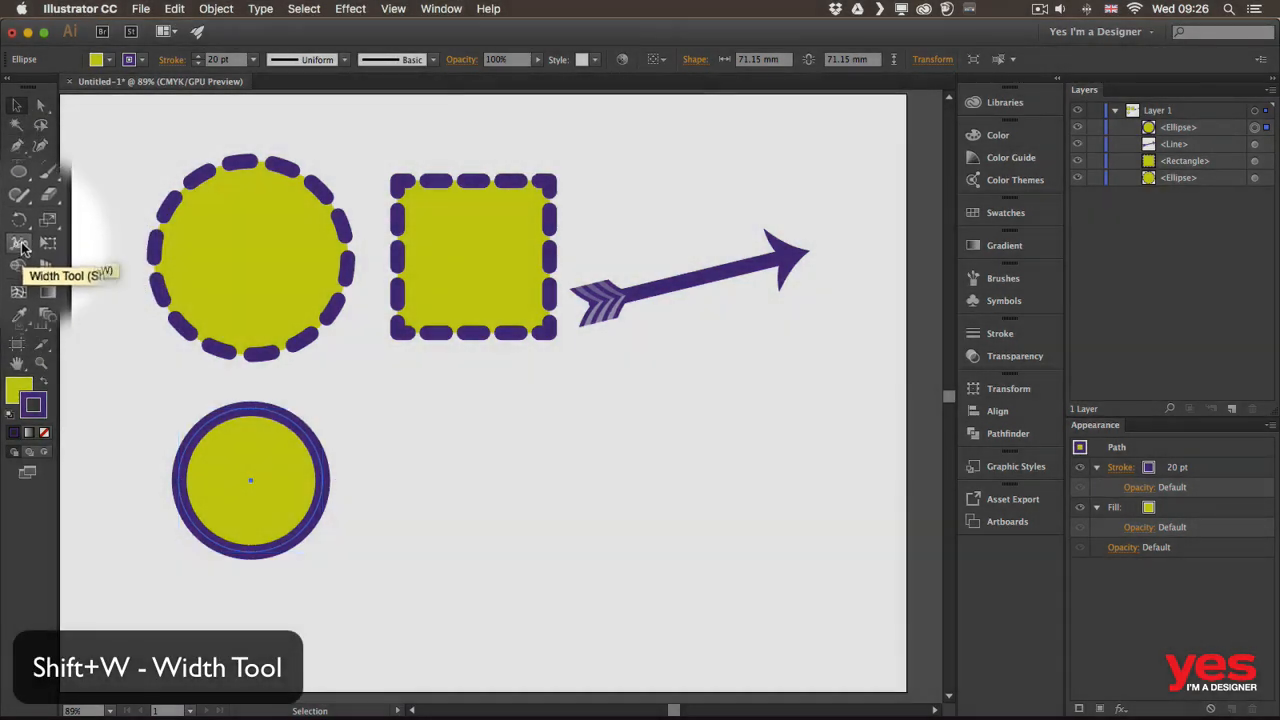
# Vary the small circle's stroke with the Width tool, thickening the upper-left and bottom and thinning the upper-right and lower-left.
pyautogui.click(18, 244)
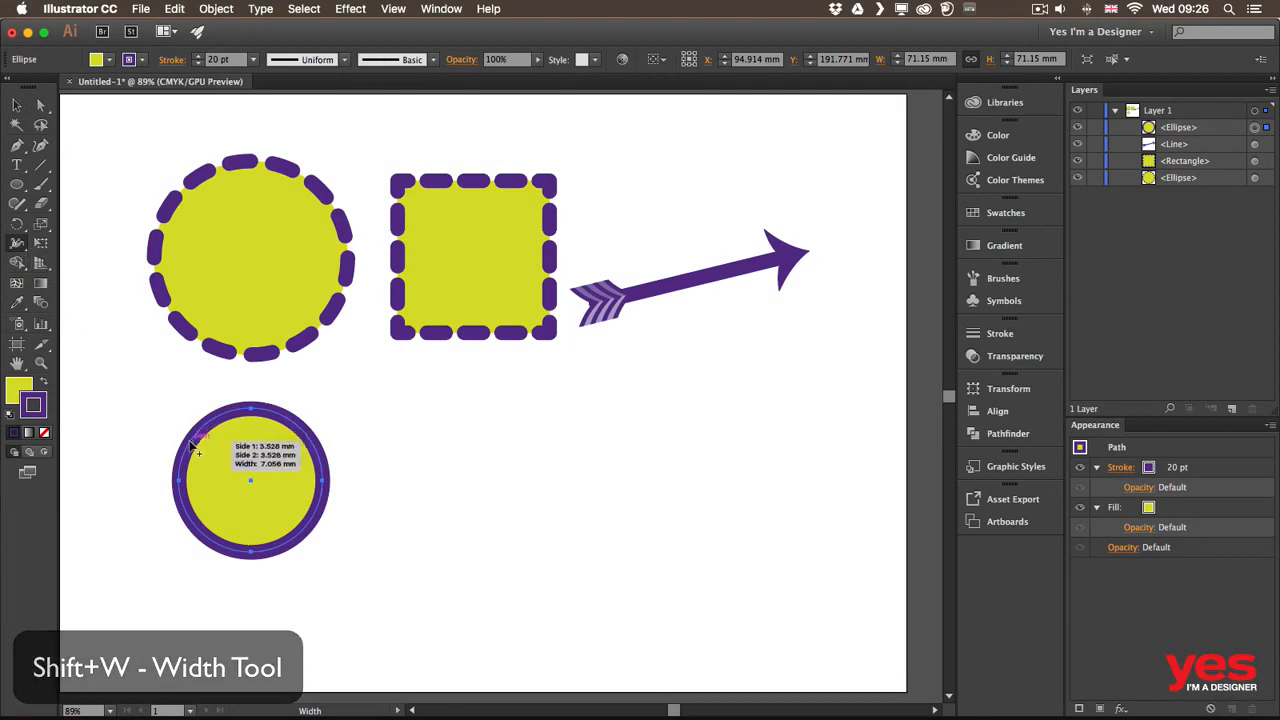
pyautogui.moveTo(197, 437); pyautogui.dragTo(172, 423)
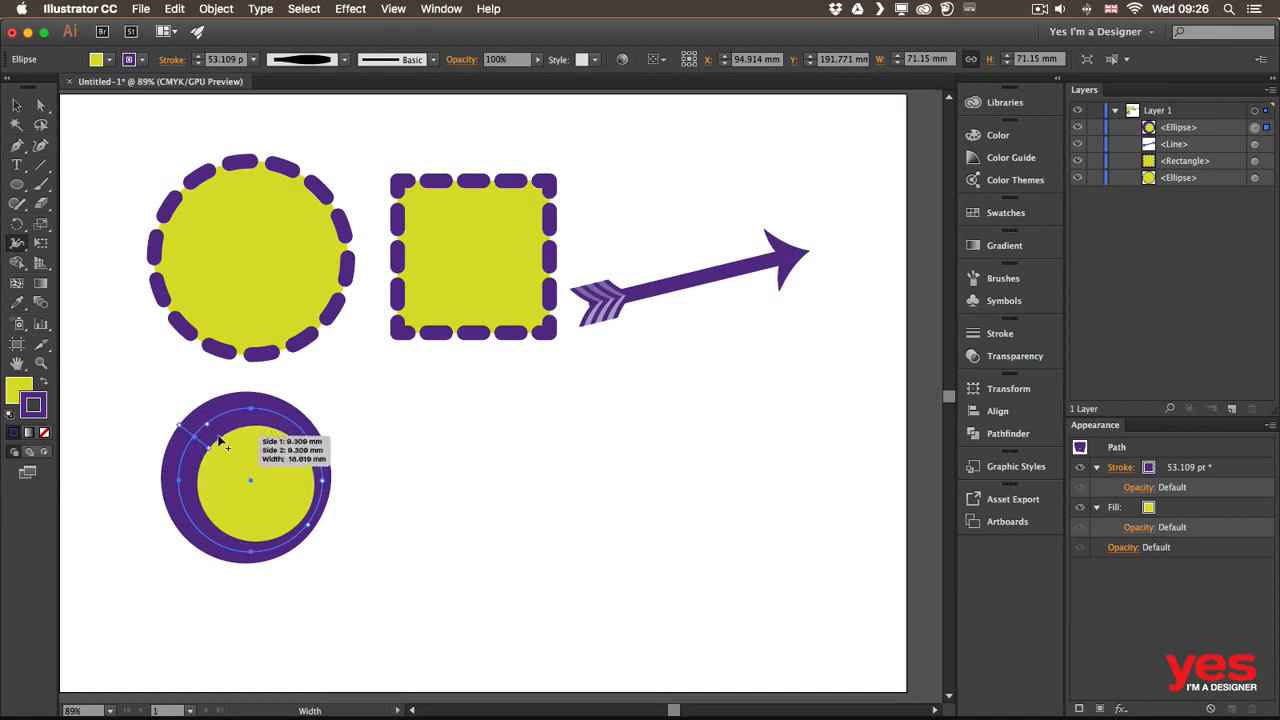
pyautogui.moveTo(289, 421); pyautogui.dragTo(292, 418)
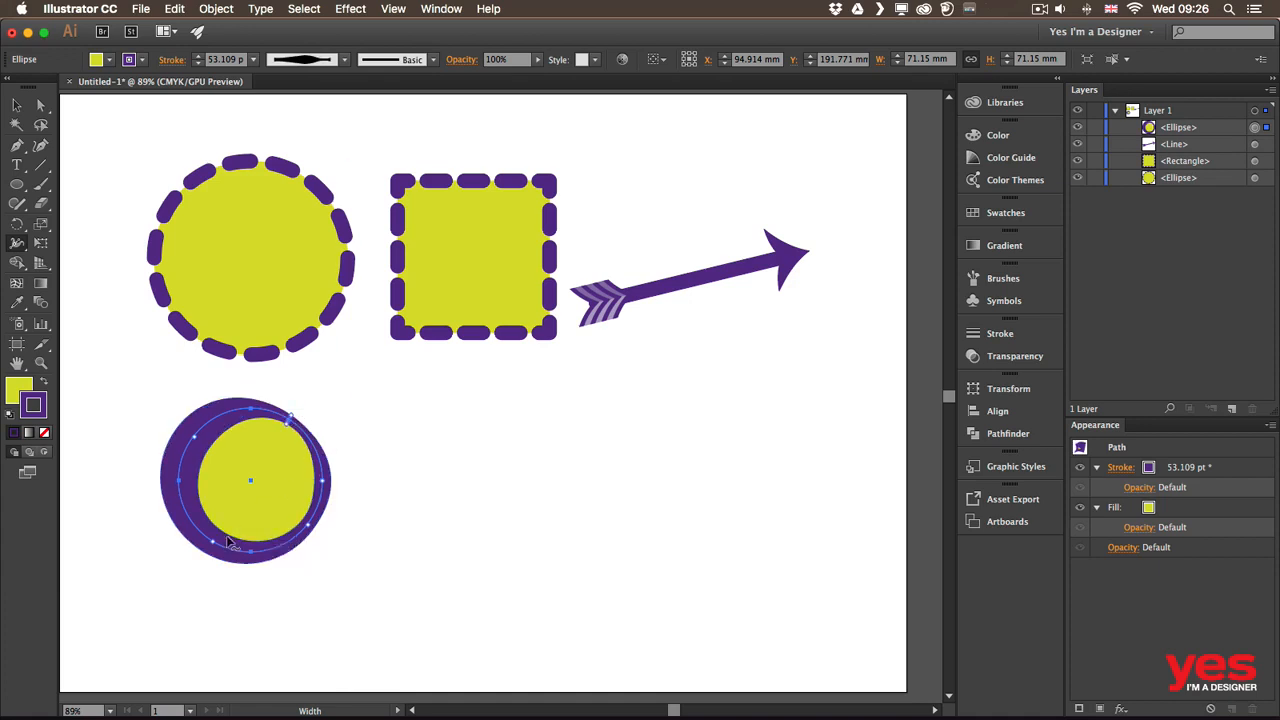
pyautogui.moveTo(237, 533); pyautogui.dragTo(222, 560)
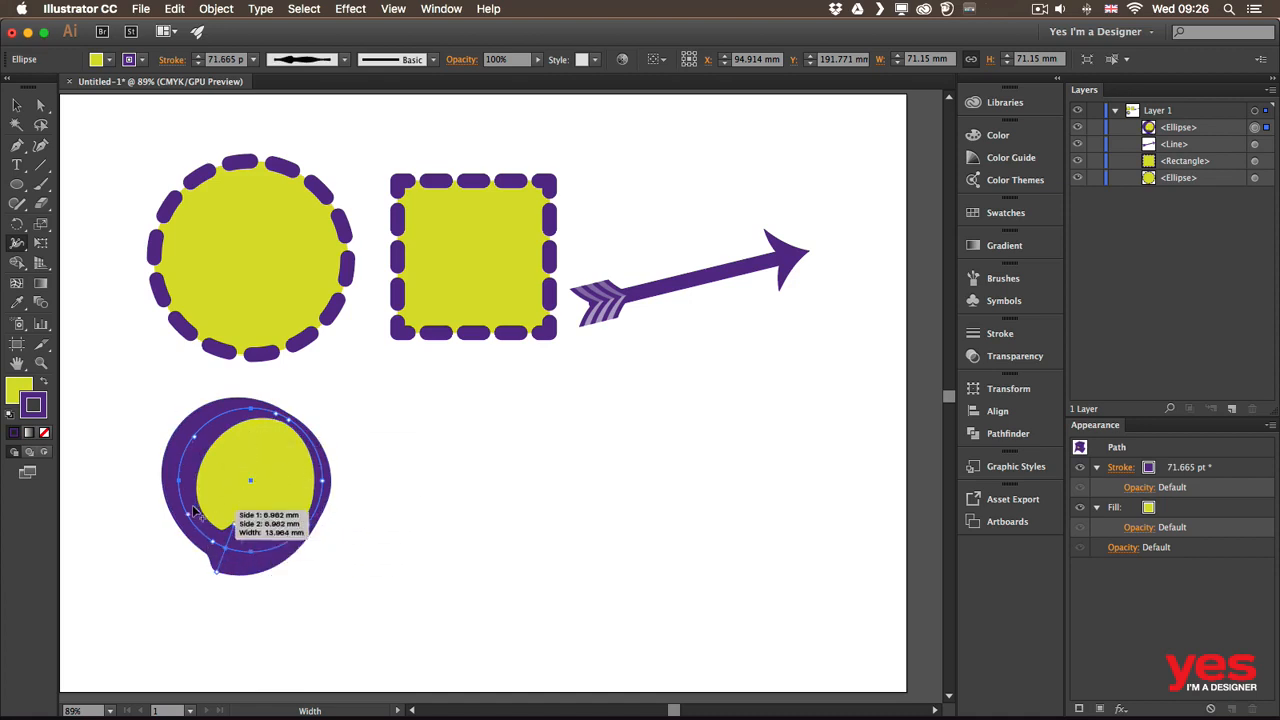
pyautogui.moveTo(184, 503); pyautogui.dragTo(199, 501)
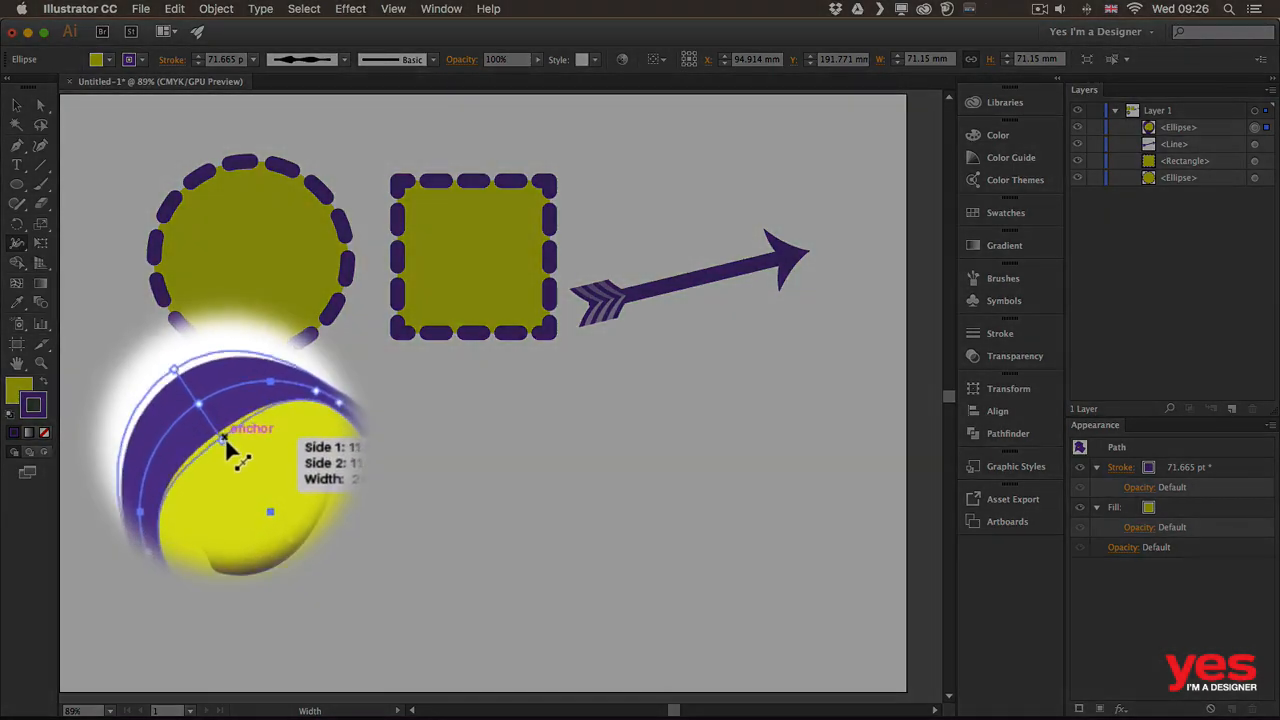
# Narrow the circle's upper-left width point to about 12.4 mm in total, and set its Side 1 width to 12 mm.
pyautogui.moveTo(228, 450)
pyautogui.mouseDown()
pyautogui.moveTo(240, 456)
pyautogui.moveTo(222, 434)
pyautogui.mouseUp()
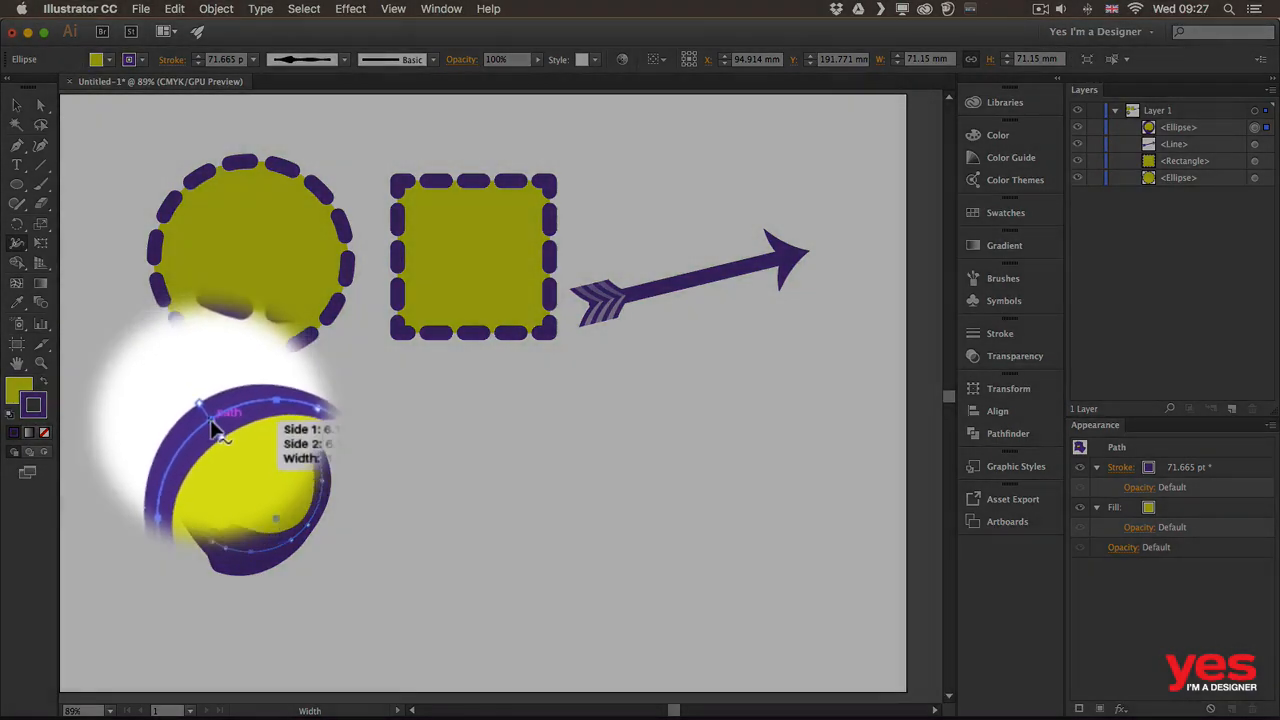
pyautogui.doubleClick(212, 426)
pyautogui.moveTo(659, 261); pyautogui.dragTo(496, 380)
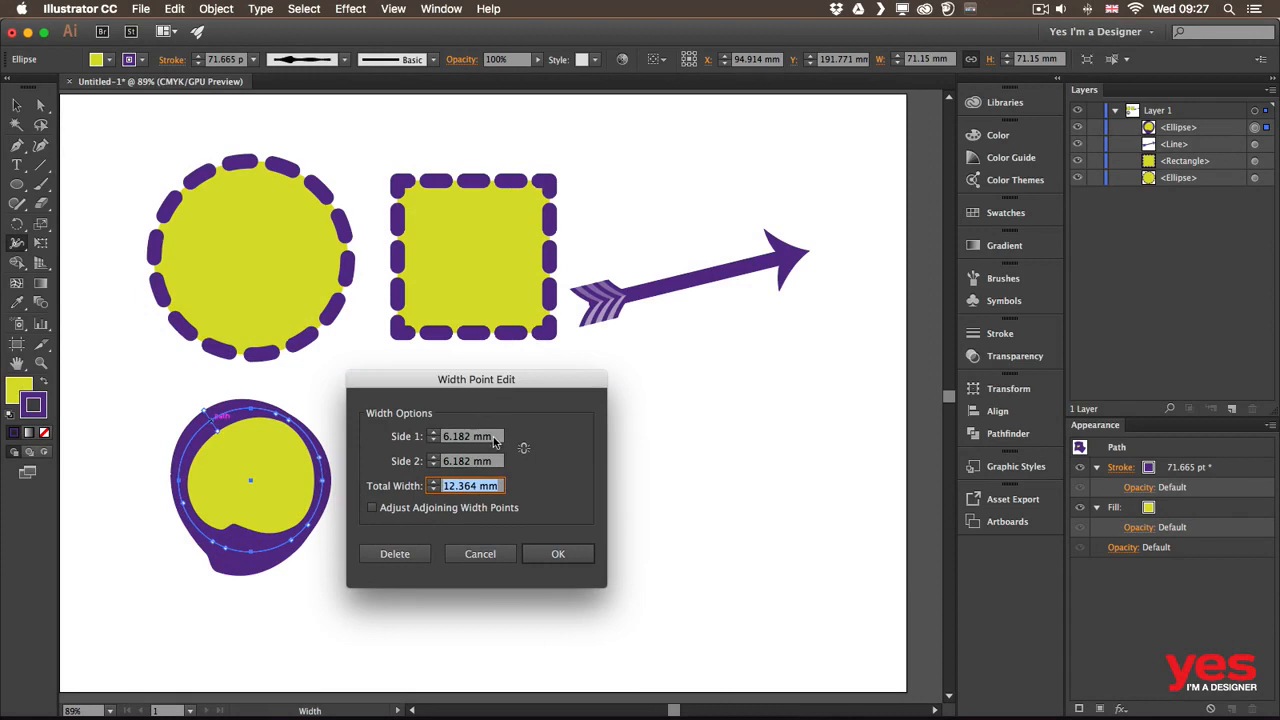
pyautogui.click(494, 441)
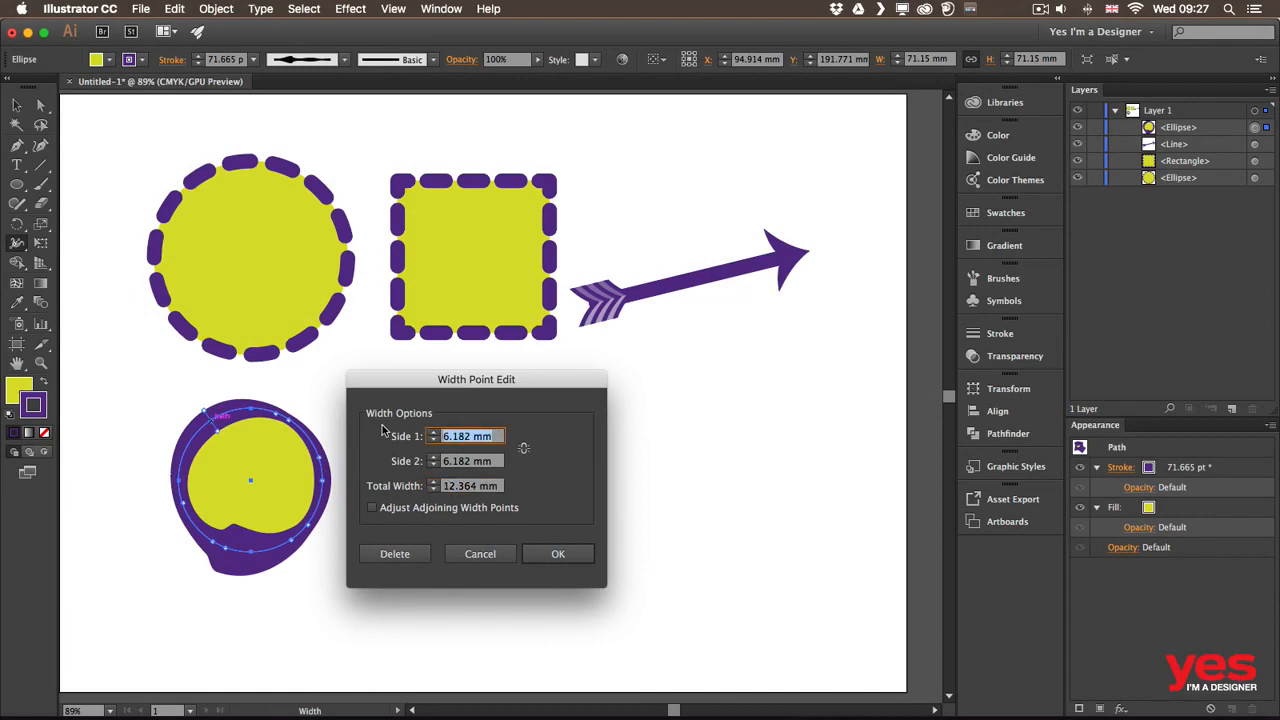
pyautogui.write('12')
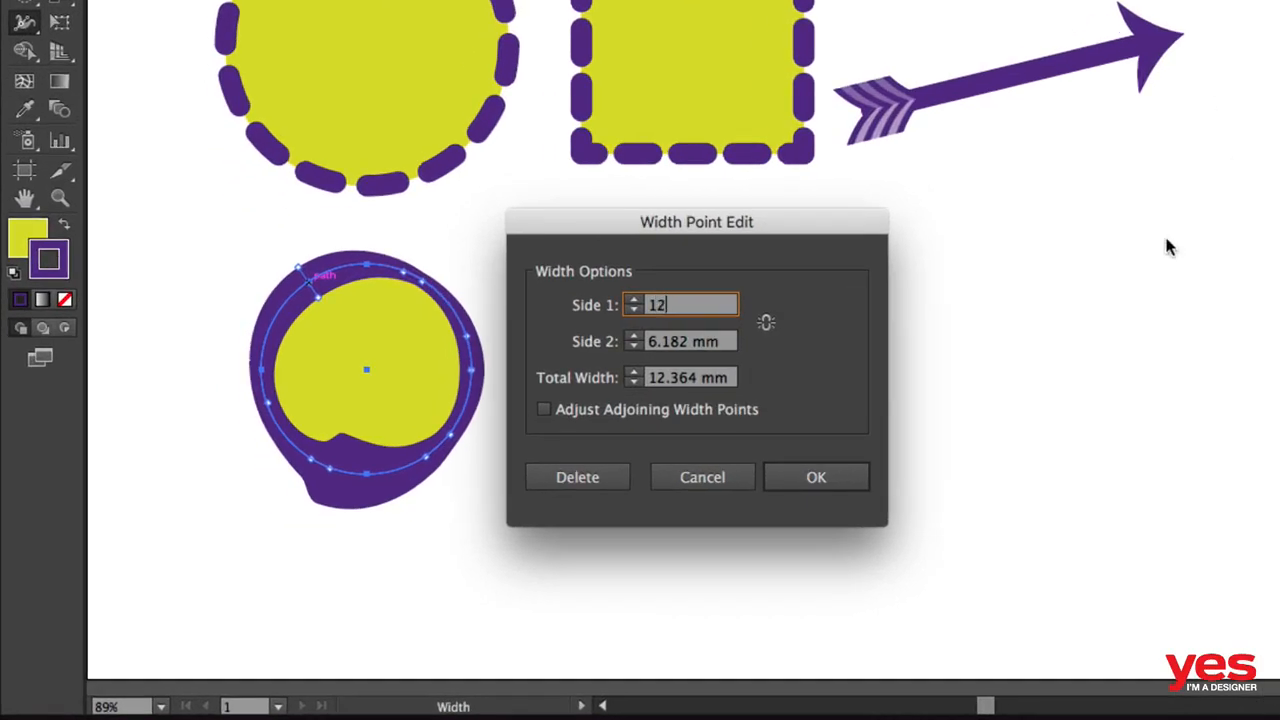
pyautogui.click(816, 477)
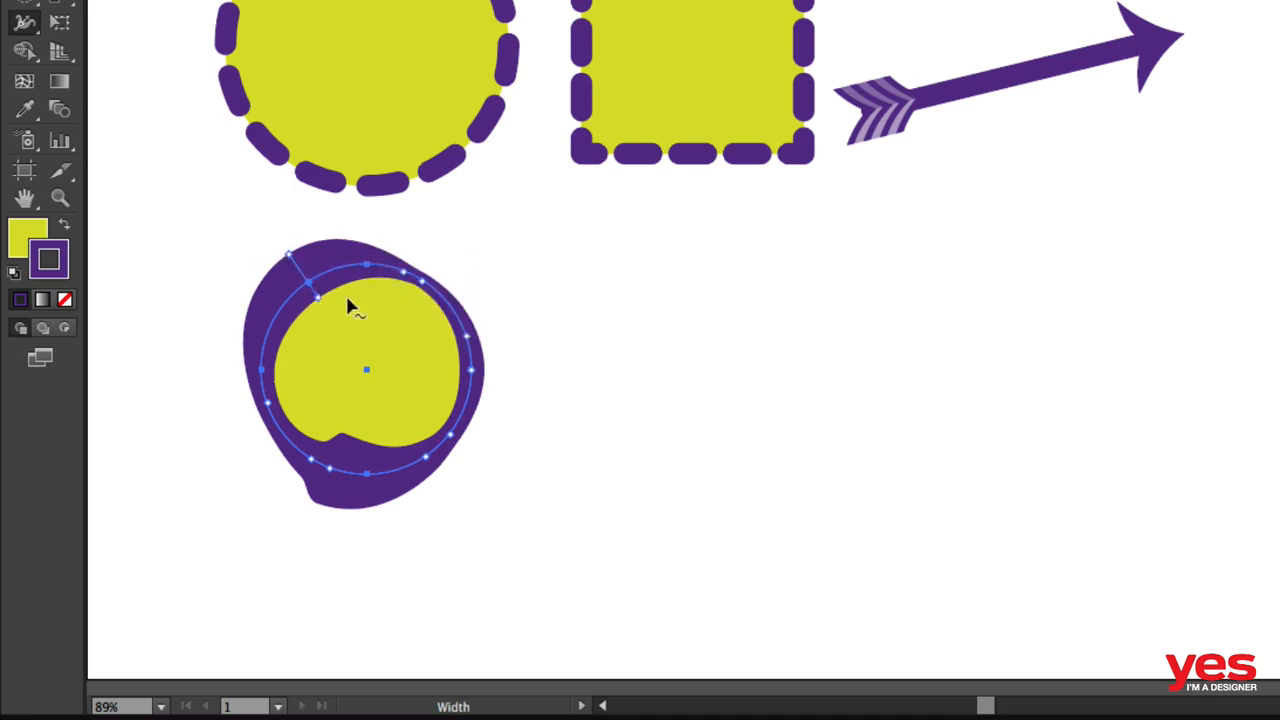
# Extend only the outer side of the upper-left width point, and pull the outer stroke edge at the circle's upper-right into a bulge.
pyautogui.press('alt')
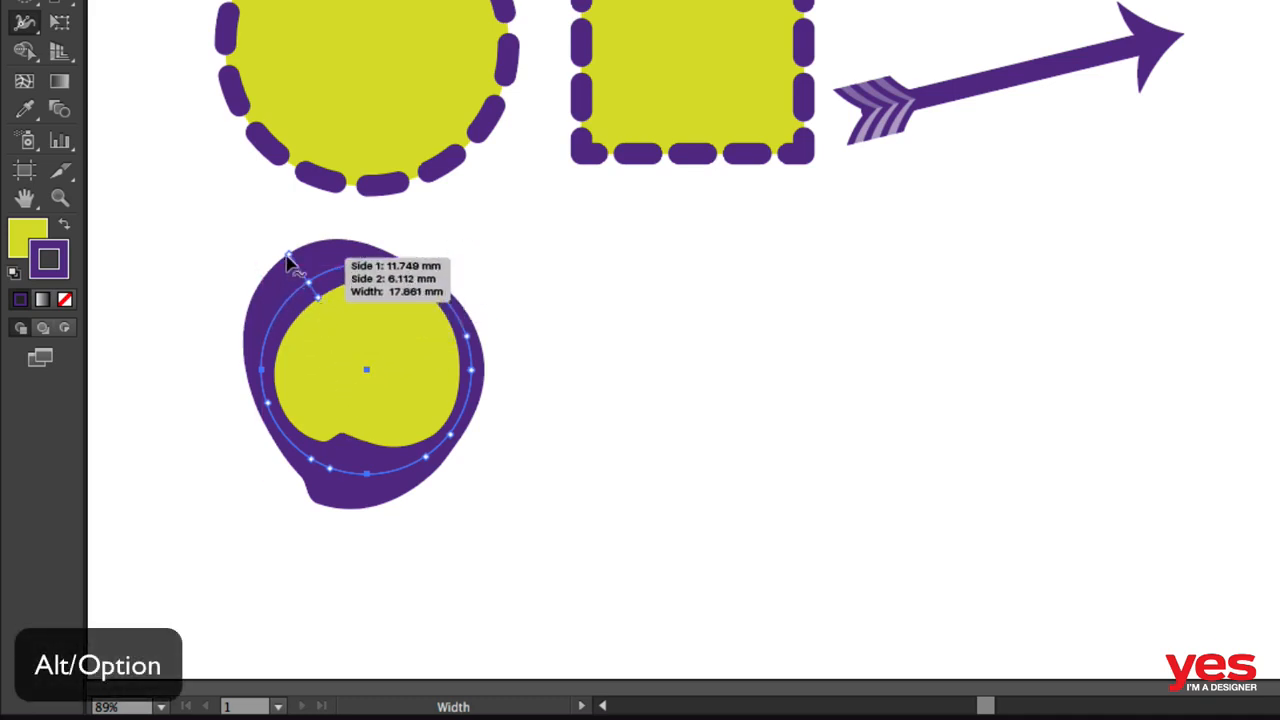
pyautogui.moveTo(288, 257)
pyautogui.mouseDown()
pyautogui.moveTo(265, 230)
pyautogui.moveTo(320, 303)
pyautogui.moveTo(302, 290)
pyautogui.mouseUp()
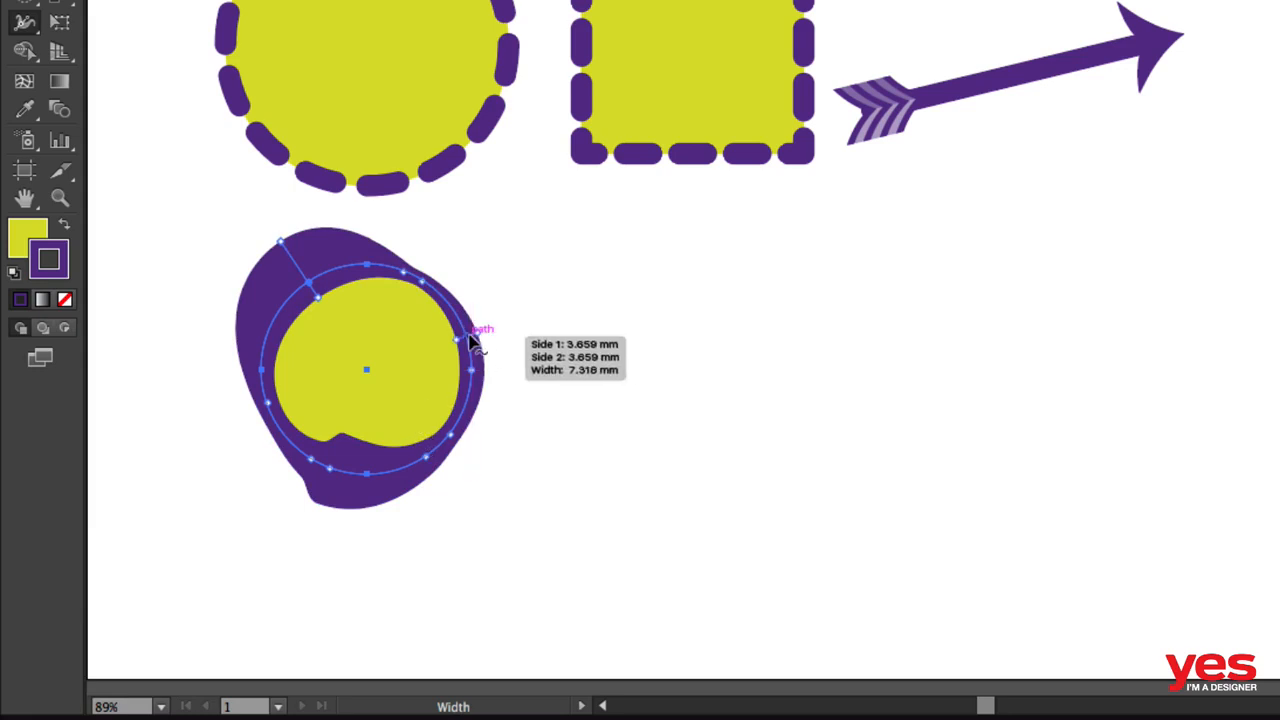
pyautogui.moveTo(477, 342); pyautogui.dragTo(536, 329)
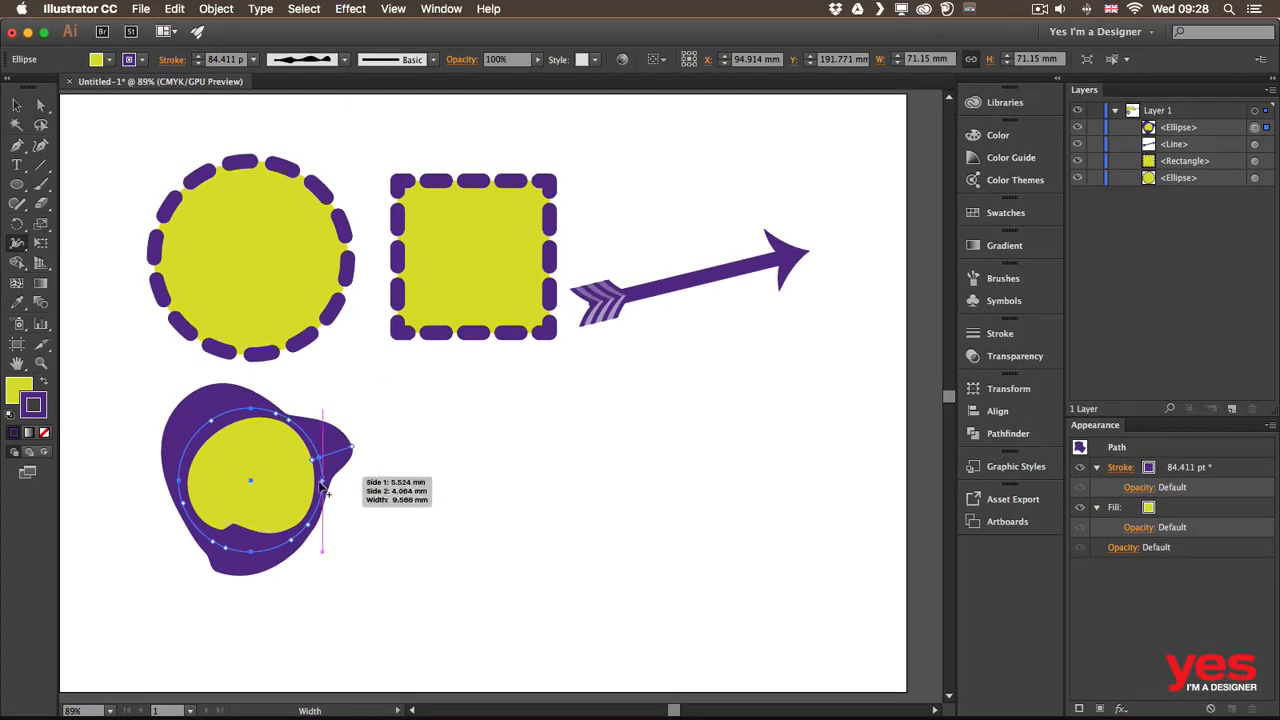
# Save the circle's custom stroke shape as a reusable width profile.
pyautogui.click(343, 61)
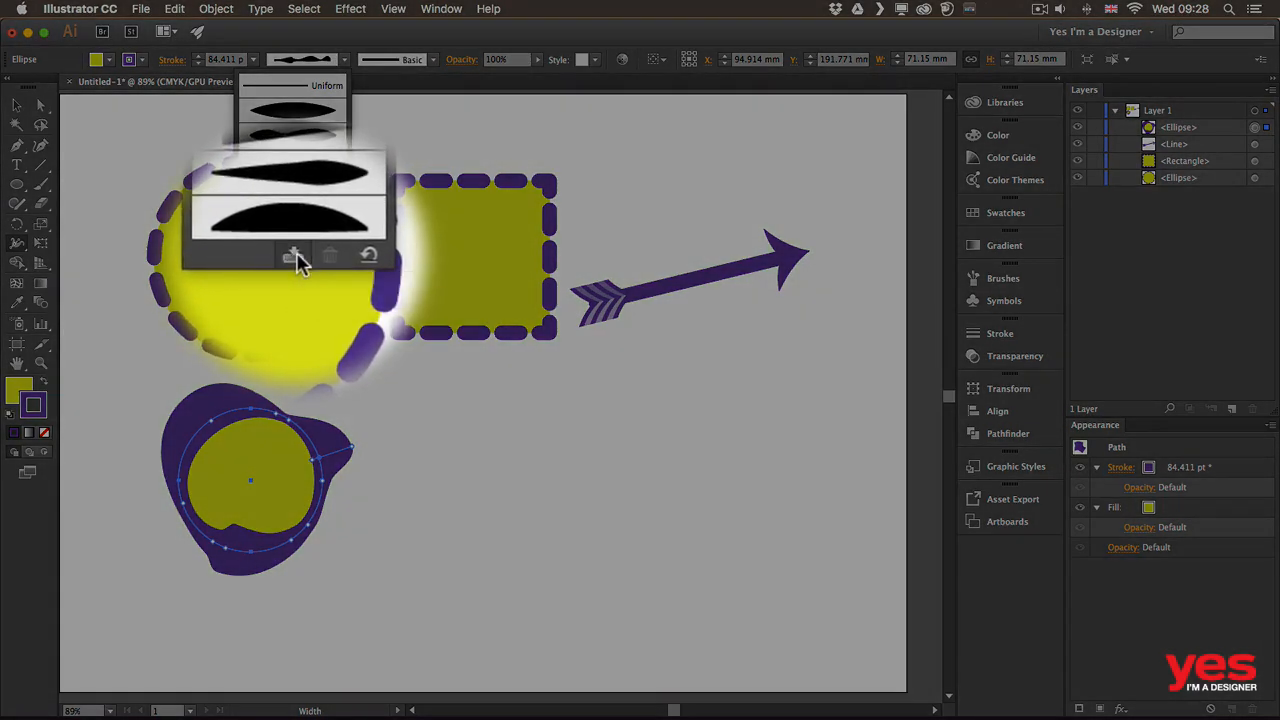
pyautogui.click(296, 254)
pyautogui.click(267, 138)
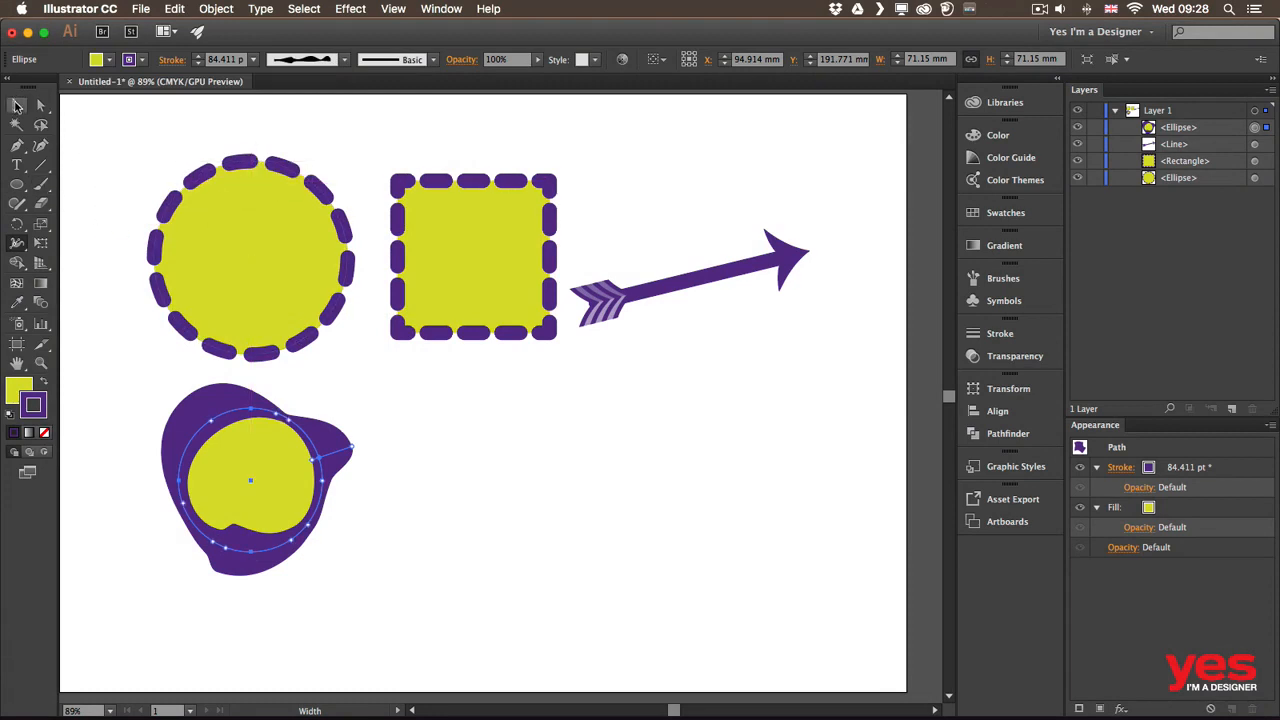
# Apply the saved custom width profile to the dashed square's stroke, and deselect the square.
pyautogui.click(16, 105)
pyautogui.click(481, 204)
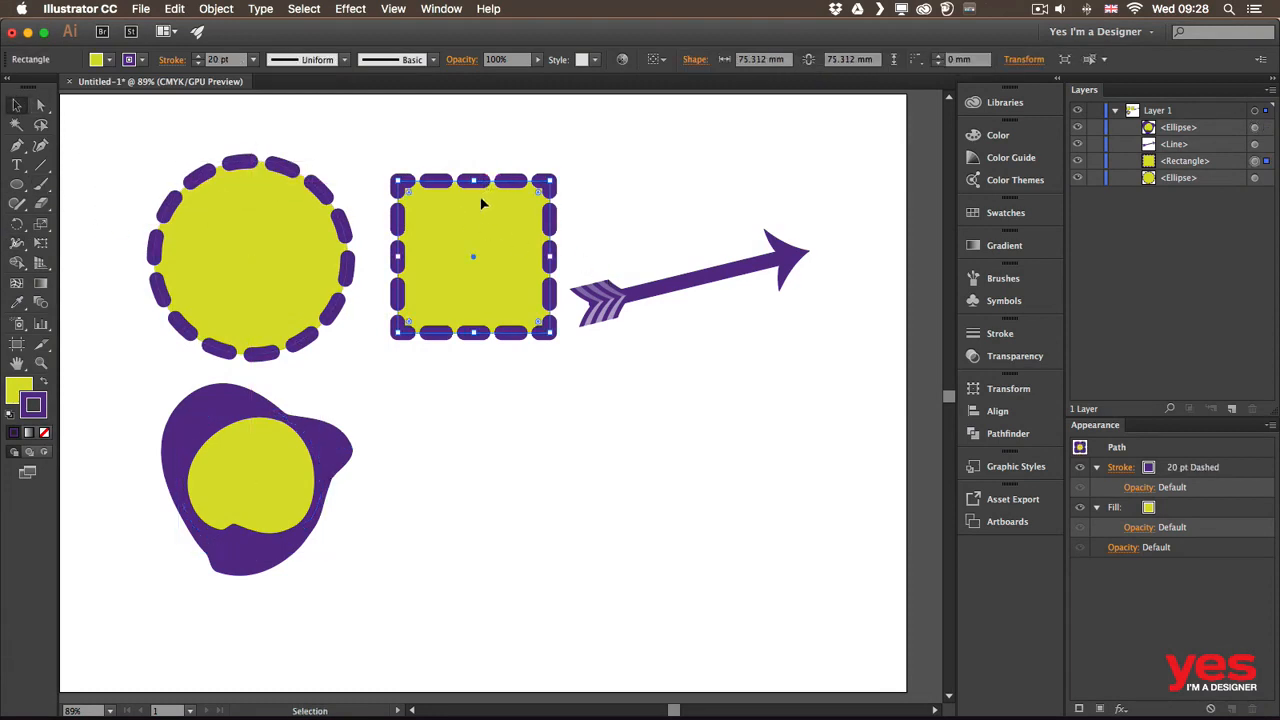
pyautogui.click(344, 60)
pyautogui.moveTo(342, 178); pyautogui.dragTo(342, 201)
pyautogui.click(309, 234)
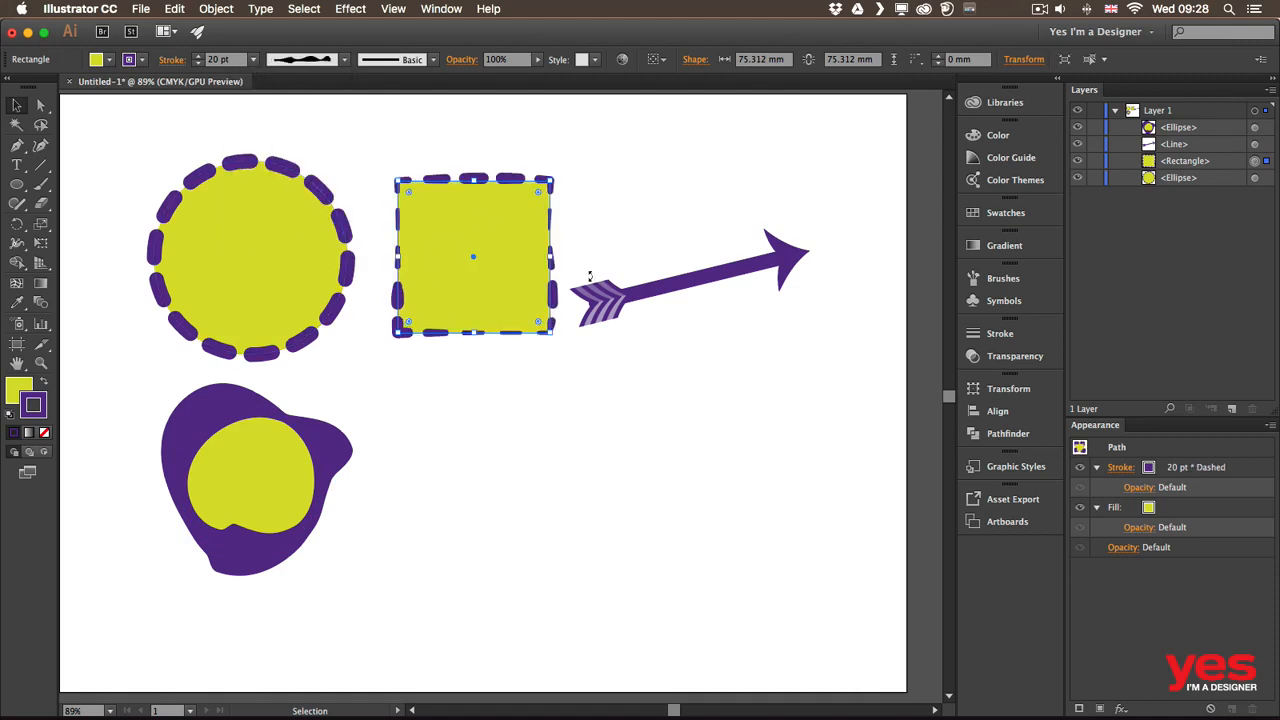
pyautogui.click(512, 368)
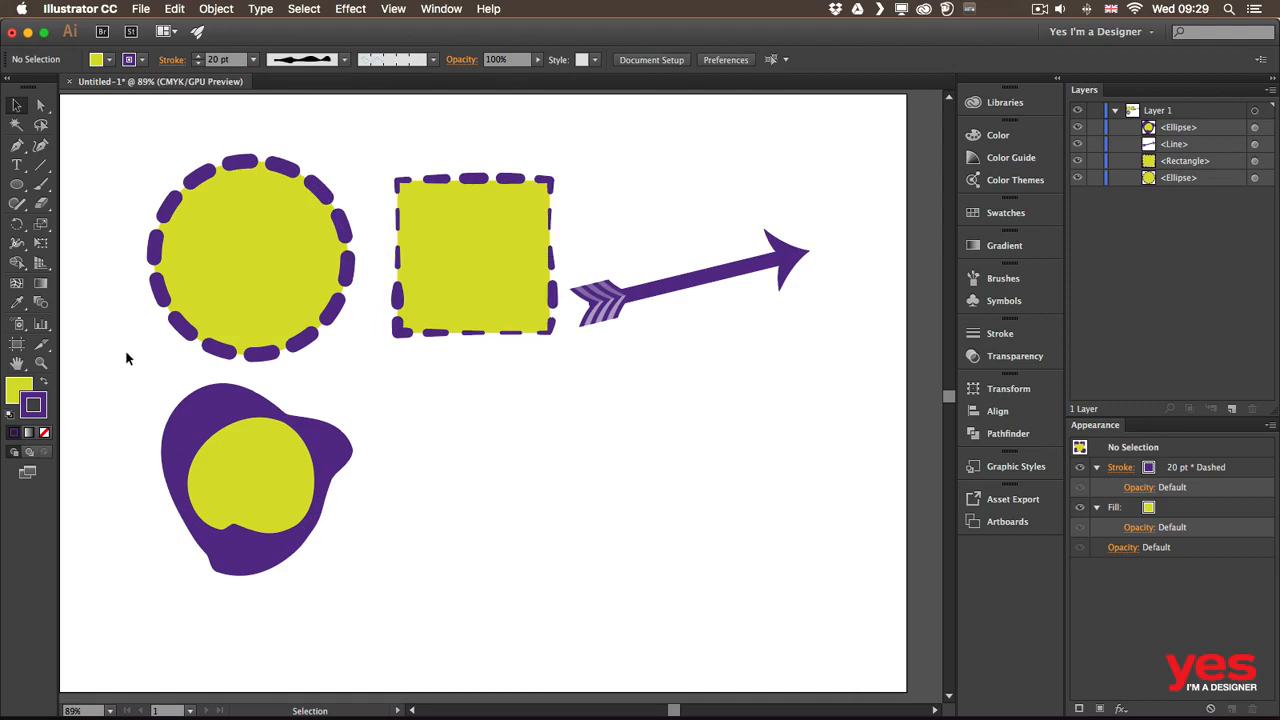
# Draw a star about 77 mm wide below the square, and bulge its stroke along every edge with the Width tool to form petals.
pyautogui.moveTo(25, 183); pyautogui.dragTo(104, 263)
pyautogui.moveTo(470, 437); pyautogui.dragTo(520, 505)
pyautogui.hotkey('shift', 'w')
pyautogui.moveTo(516, 419)
pyautogui.mouseDown()
pyautogui.moveTo(522, 400)
pyautogui.moveTo(549, 434)
pyautogui.moveTo(491, 394)
pyautogui.moveTo(493, 378)
pyautogui.moveTo(457, 384)
pyautogui.moveTo(470, 388)
pyautogui.mouseUp()
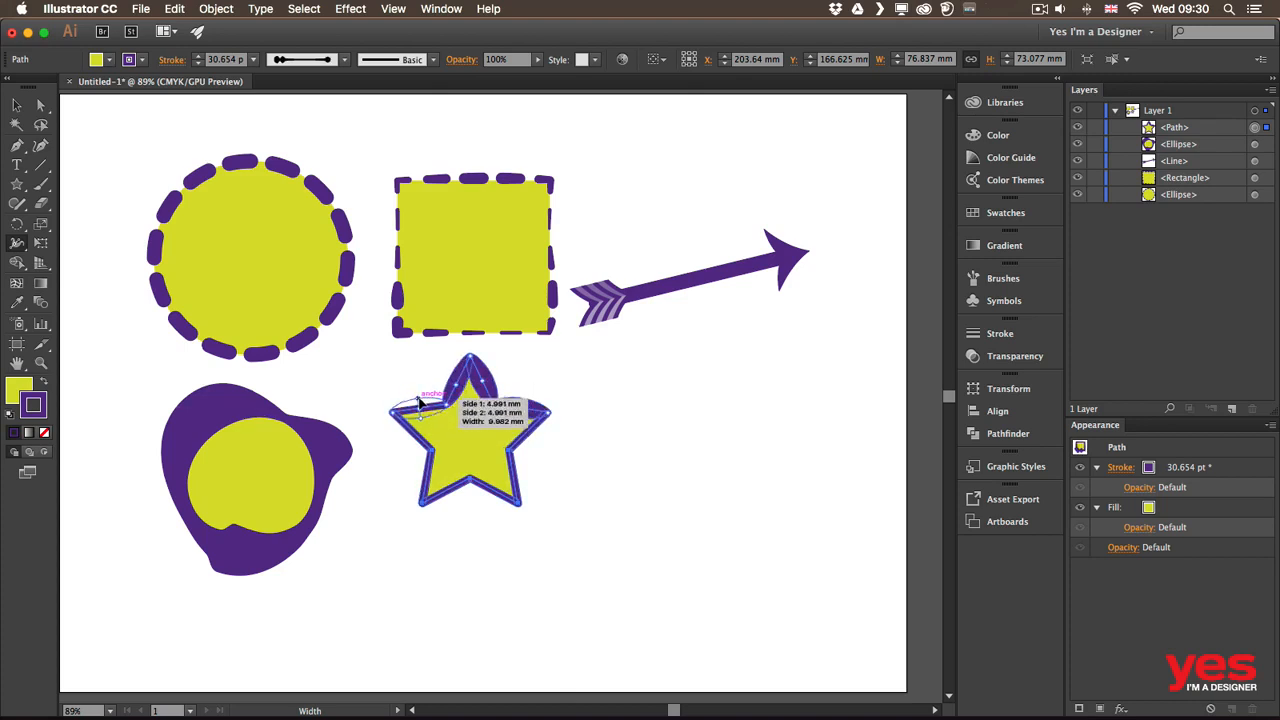
pyautogui.moveTo(413, 433); pyautogui.dragTo(424, 424)
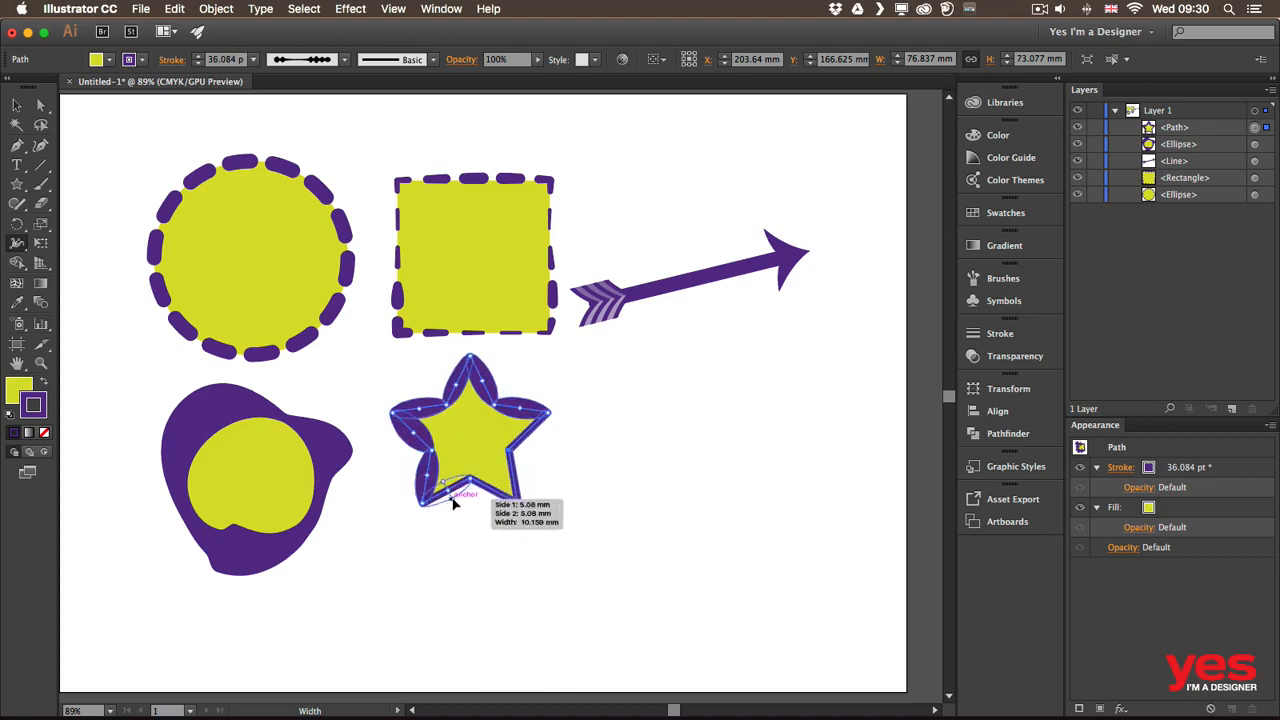
pyautogui.moveTo(487, 505); pyautogui.dragTo(514, 490)
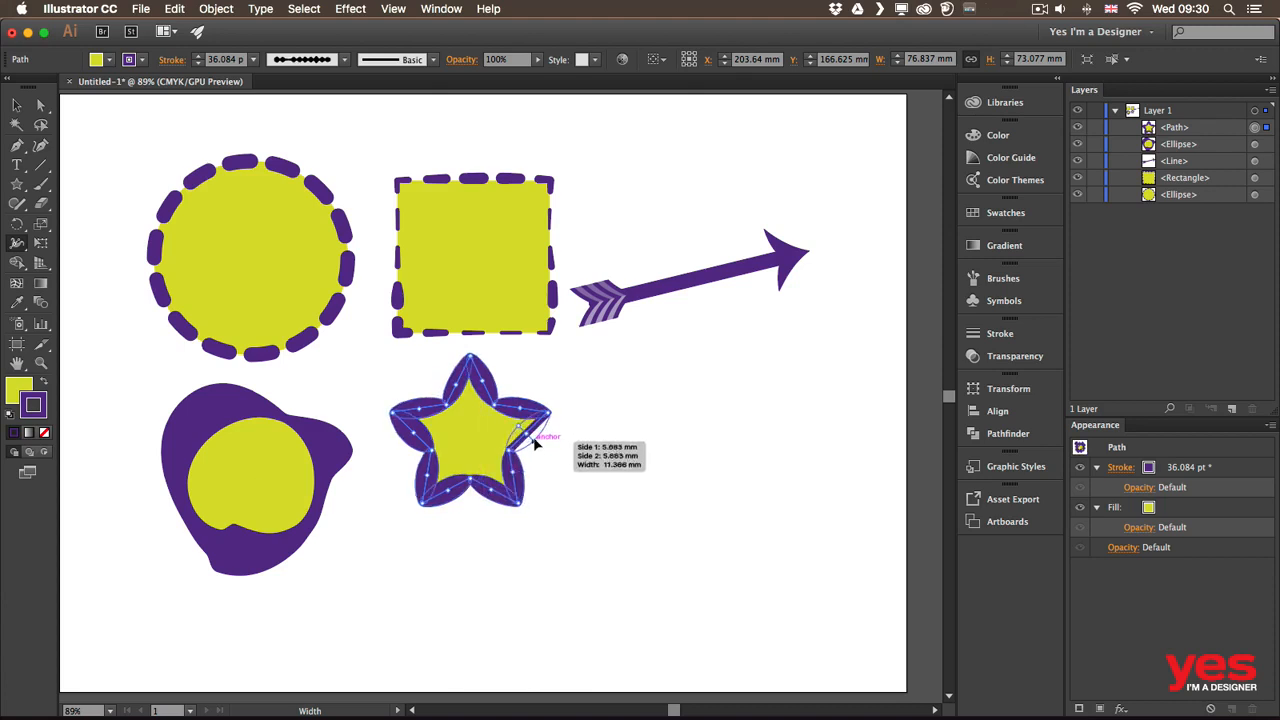
pyautogui.press('v')
pyautogui.click(607, 421)
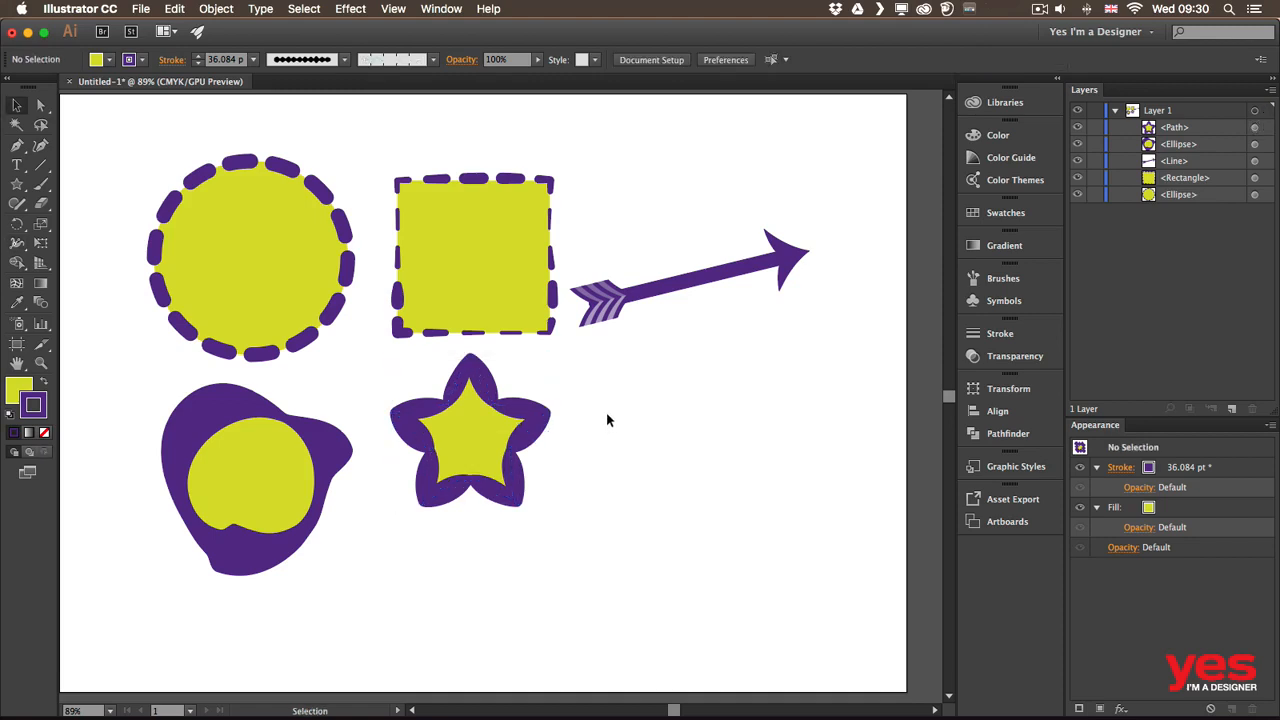
# Copy the star and paste the duplicate in front of it.
pyautogui.click(488, 462)
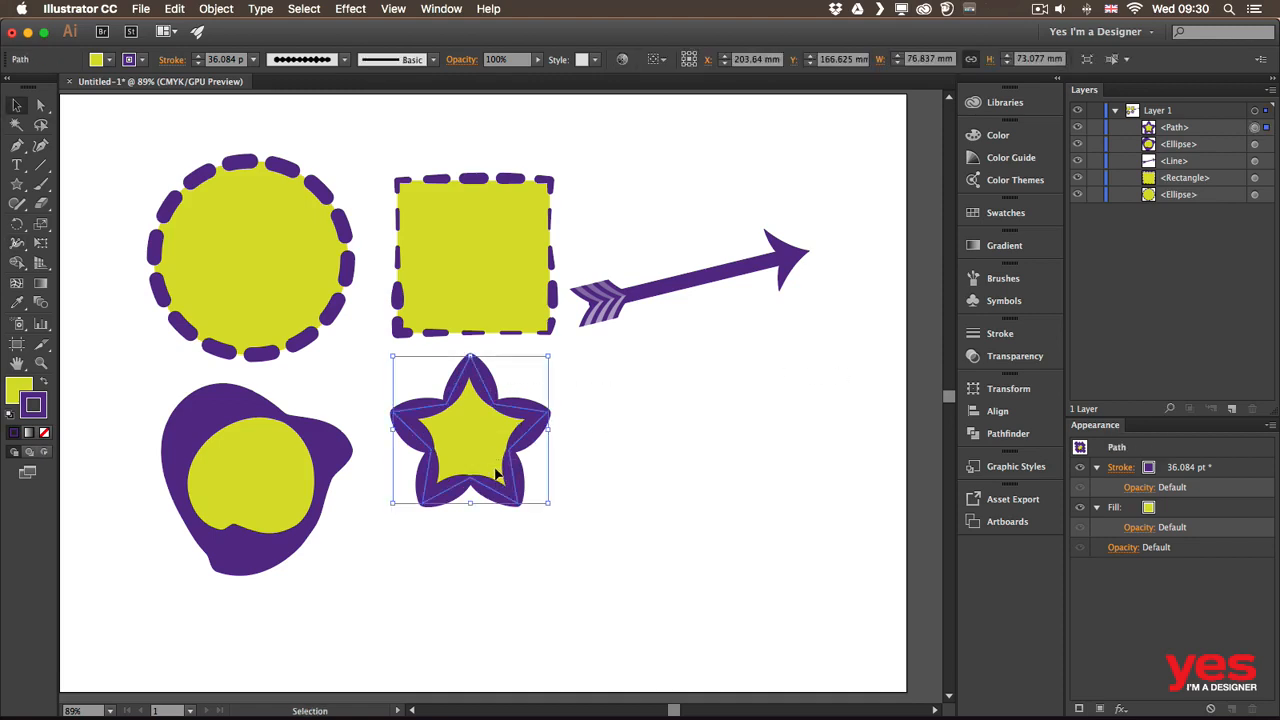
pyautogui.click(175, 9)
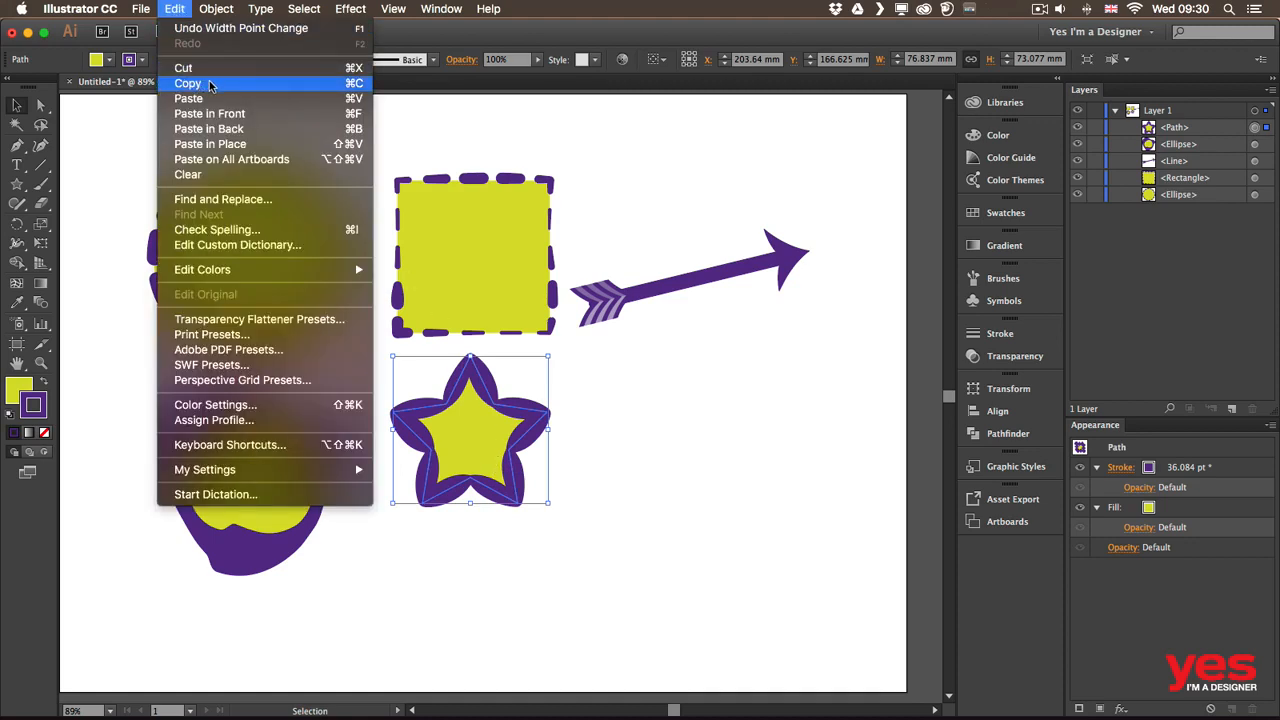
pyautogui.click(211, 84)
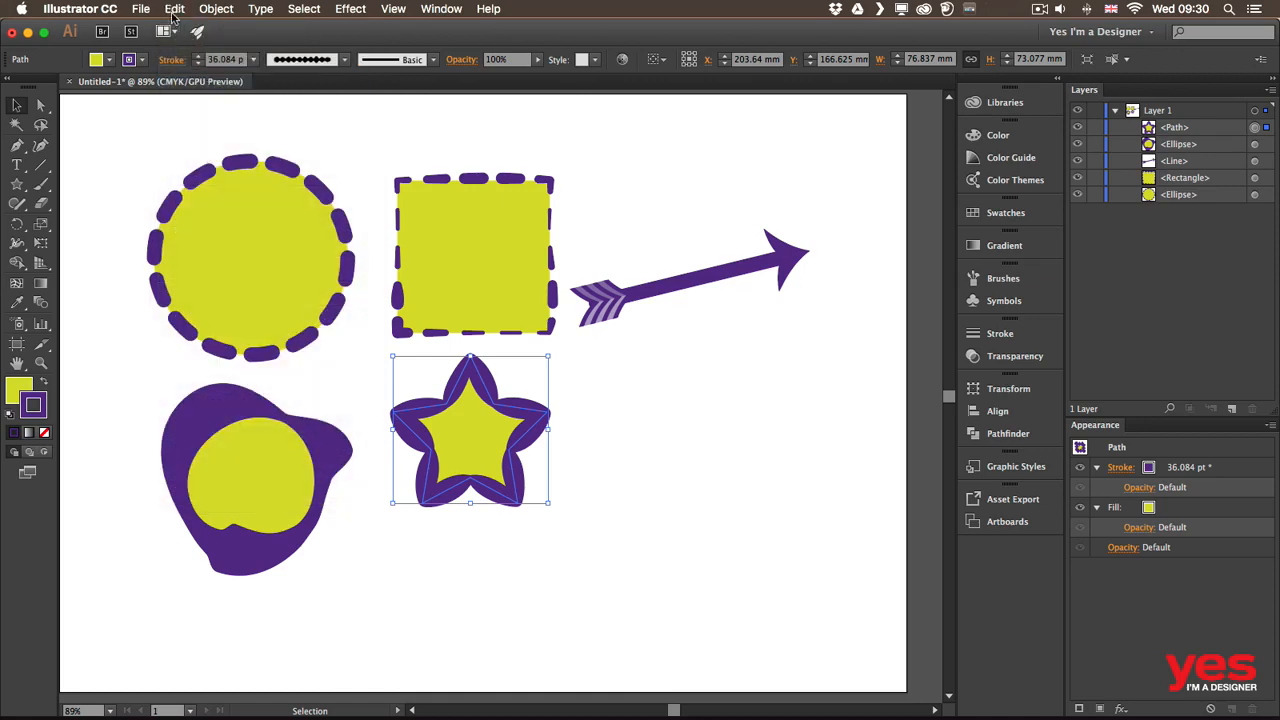
pyautogui.click(175, 9)
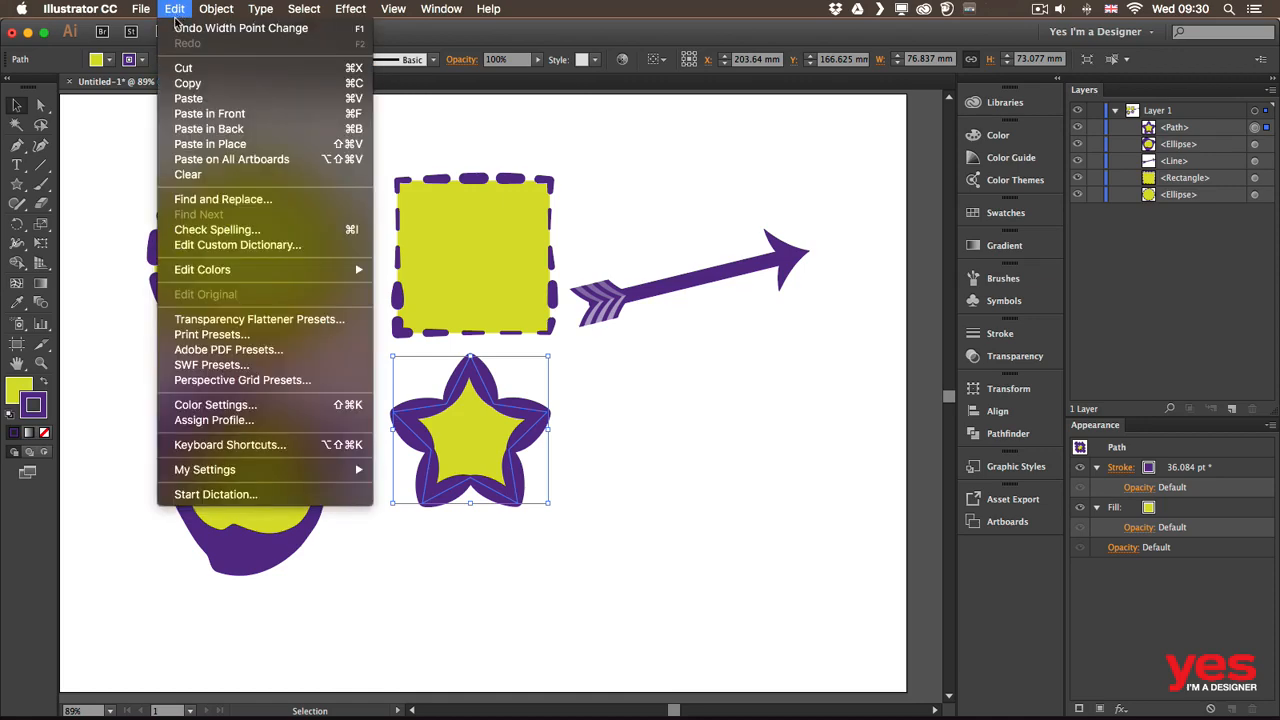
pyautogui.click(241, 115)
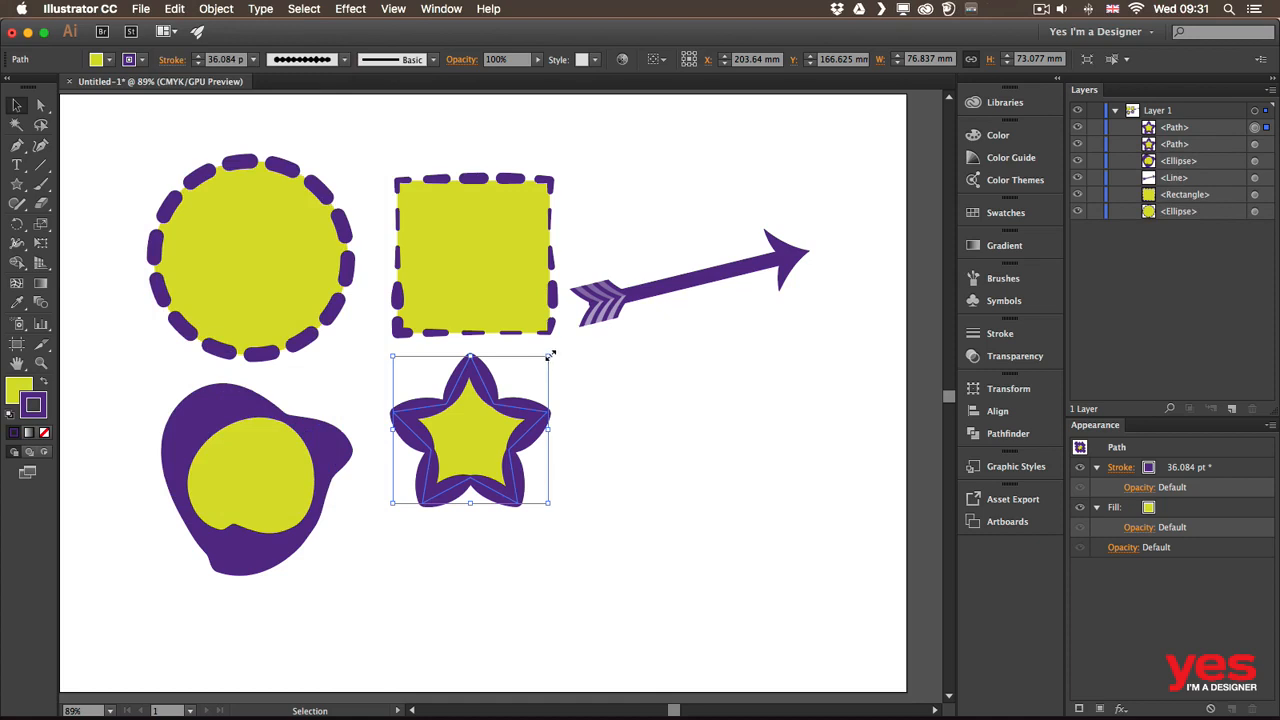
# Scale the pasted star about its centre to about 33 mm wide, and adjust its position slightly inside the larger star.
pyautogui.moveTo(550, 355); pyautogui.dragTo(507, 393)
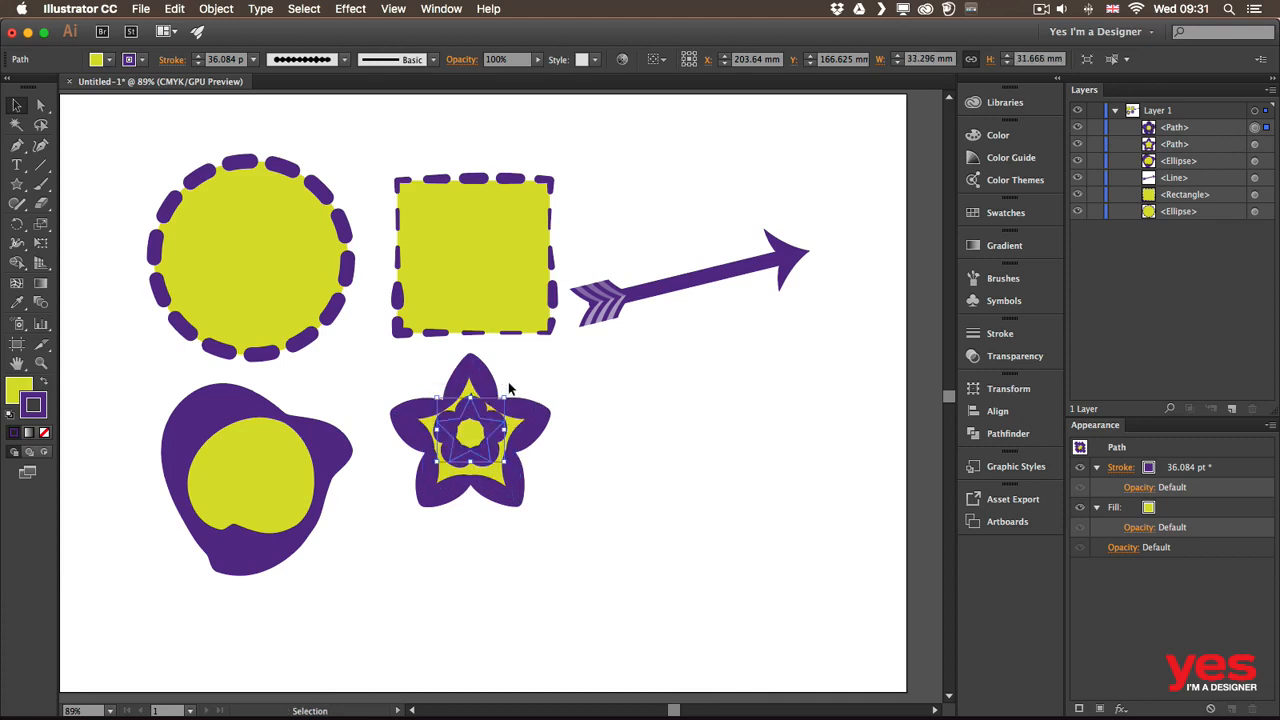
pyautogui.moveTo(505, 393); pyautogui.dragTo(497, 387)
pyautogui.click(560, 362)
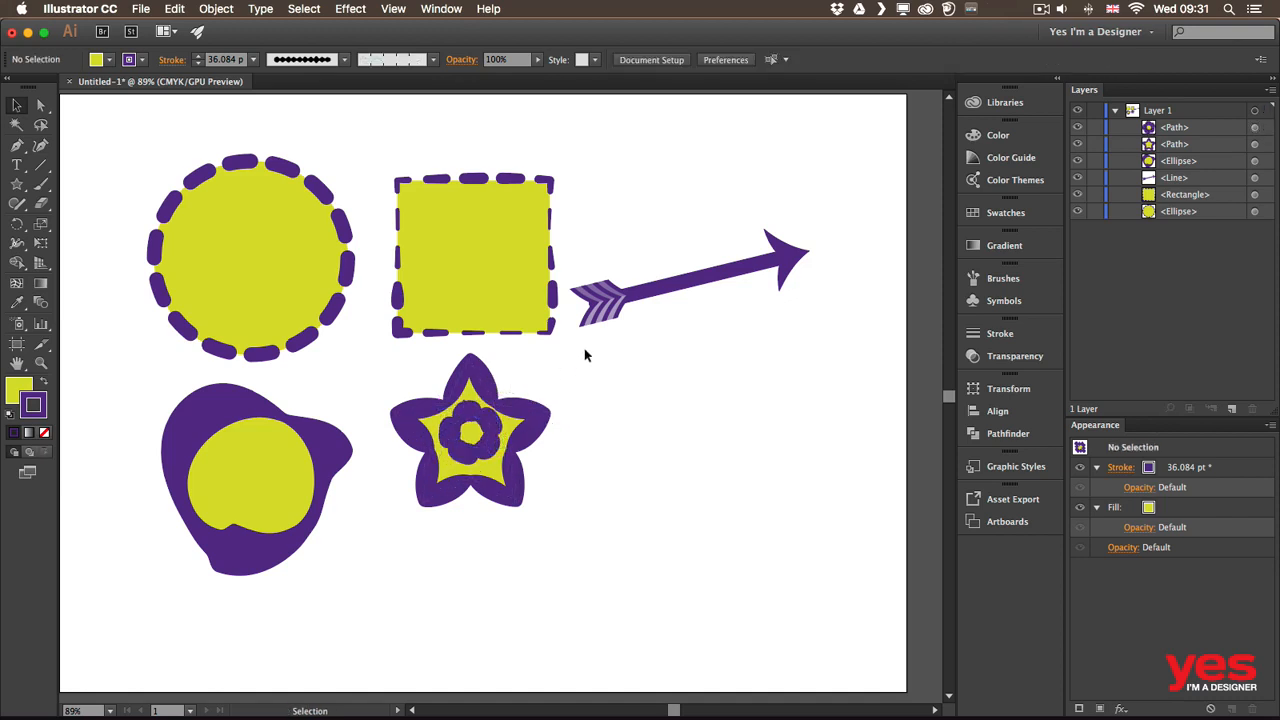
pyautogui.click(492, 444)
pyautogui.click(630, 377)
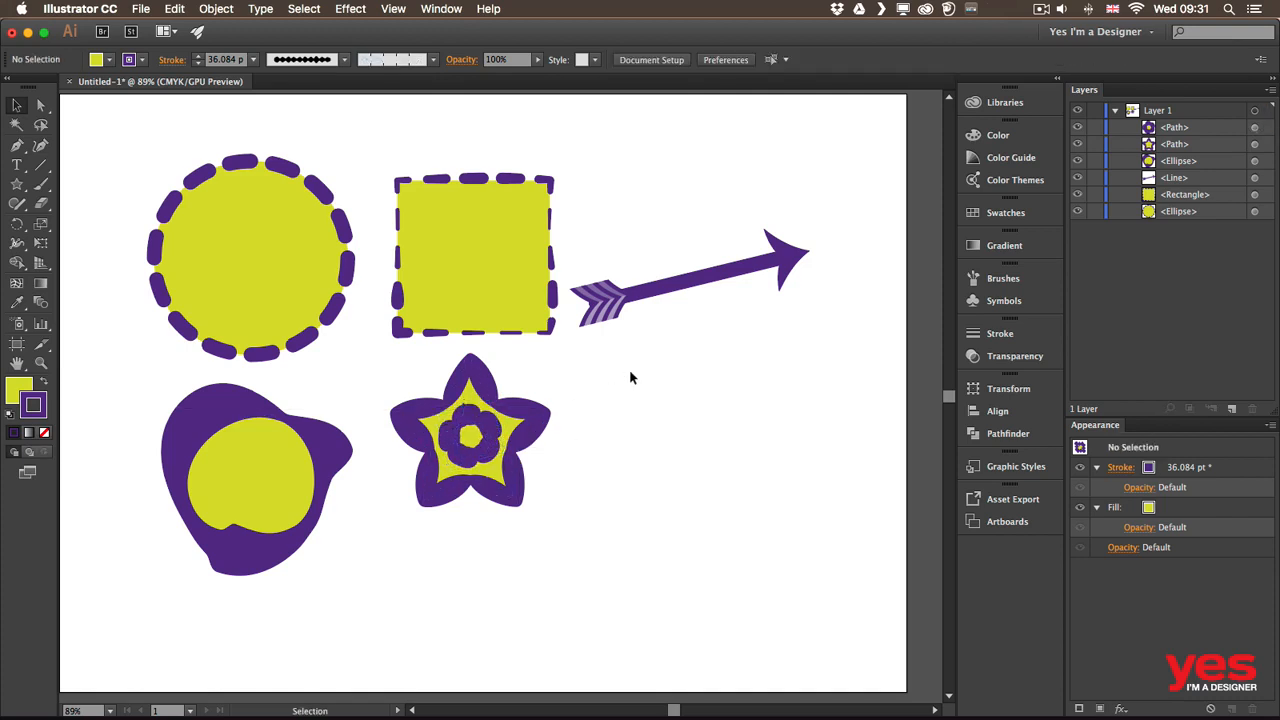
pyautogui.click(176, 62)
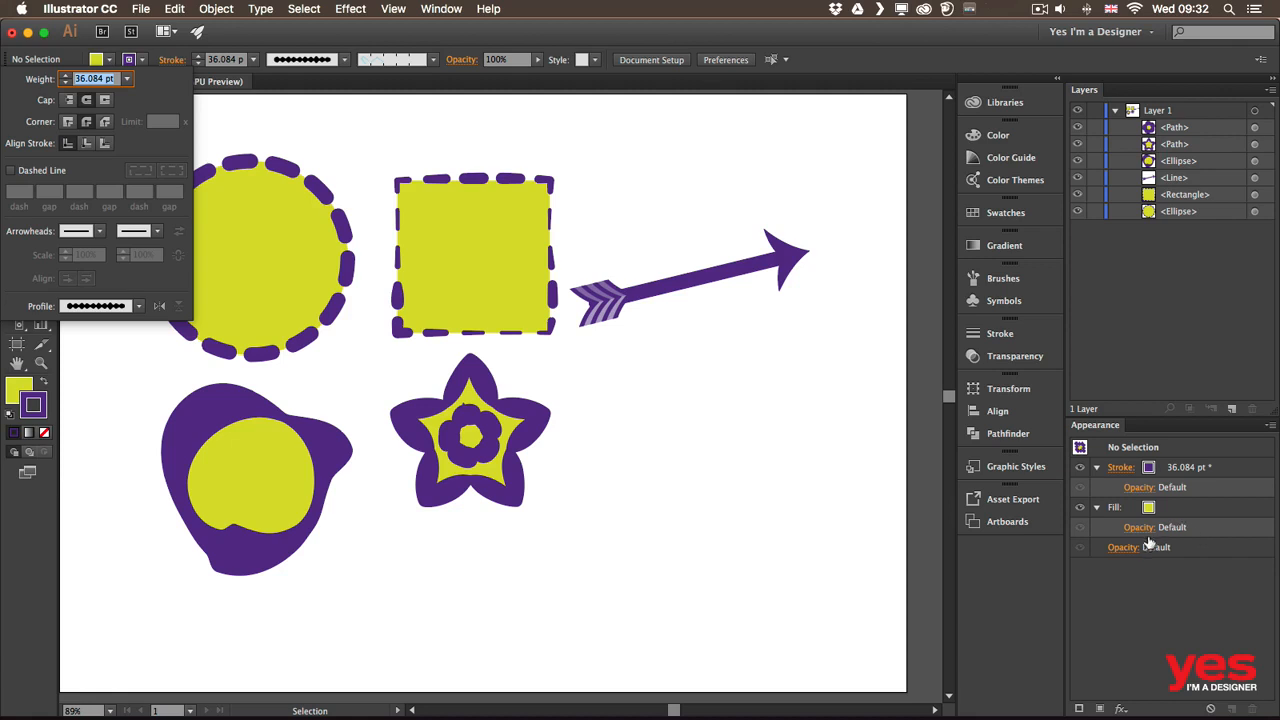
pyautogui.click(642, 411)
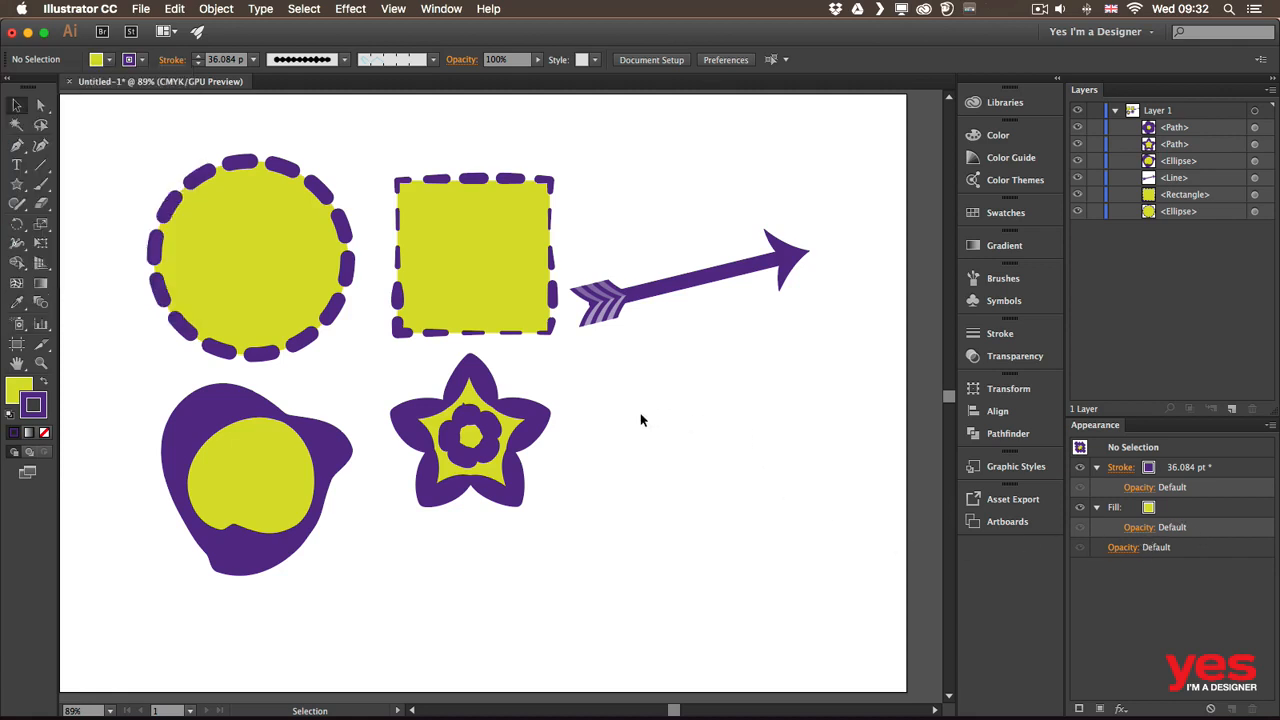